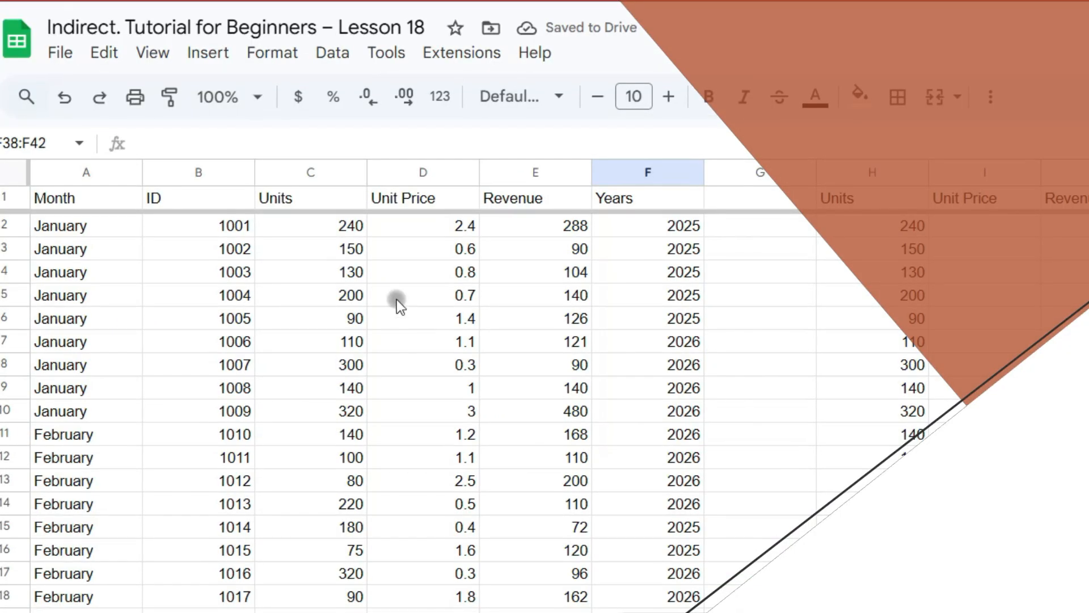
drag(85, 227, 116, 502)
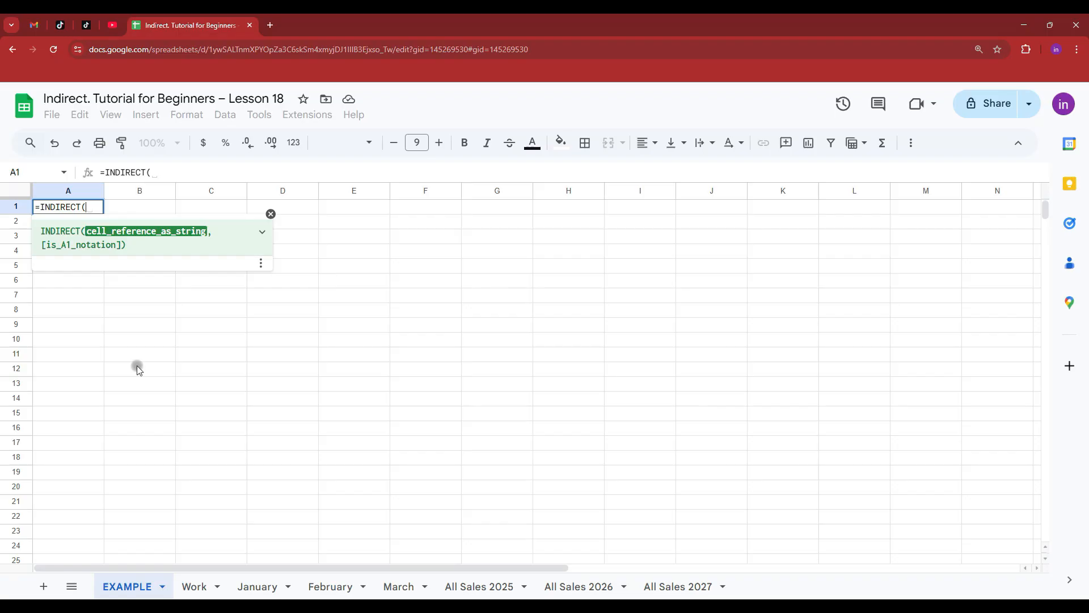
Step: Complete the formula in cell A1 as =INDIRECT("B2"), with the cell reference given as quoted text
text(")
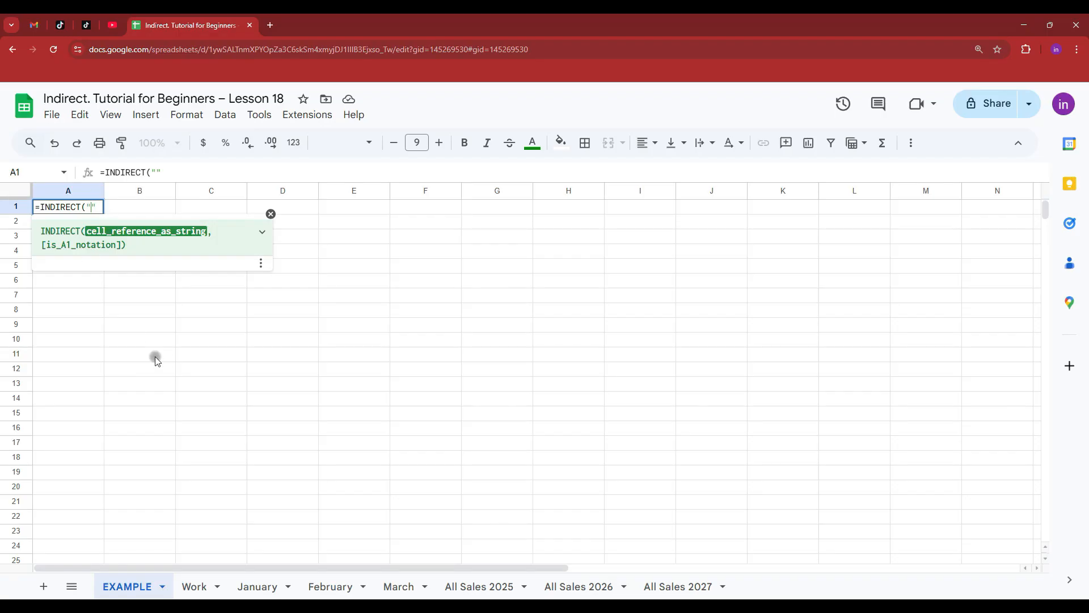
text(B2)
text())
key(Return)
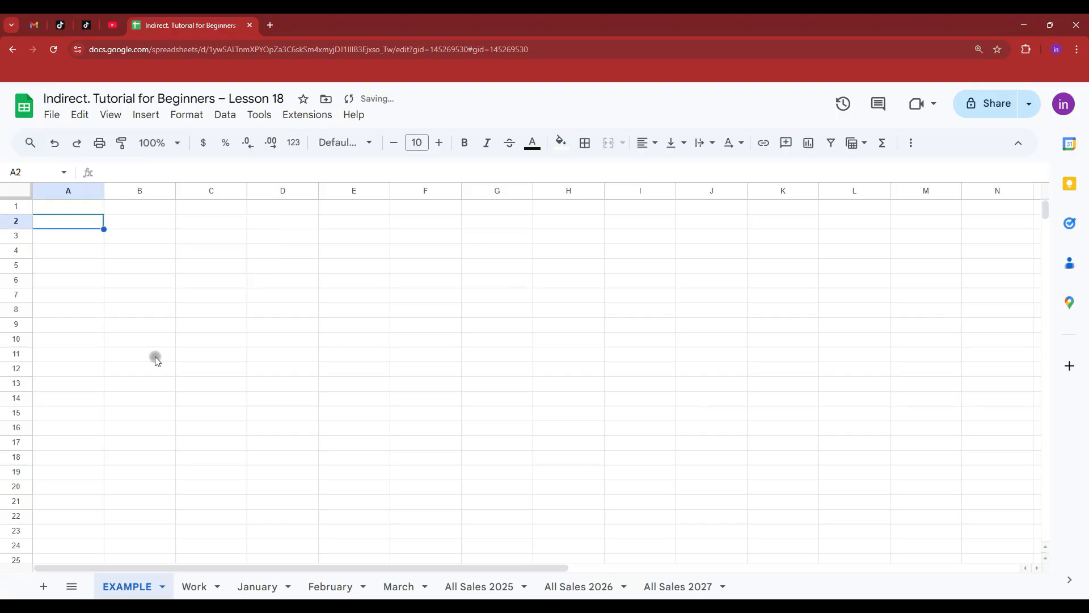
click(80, 210)
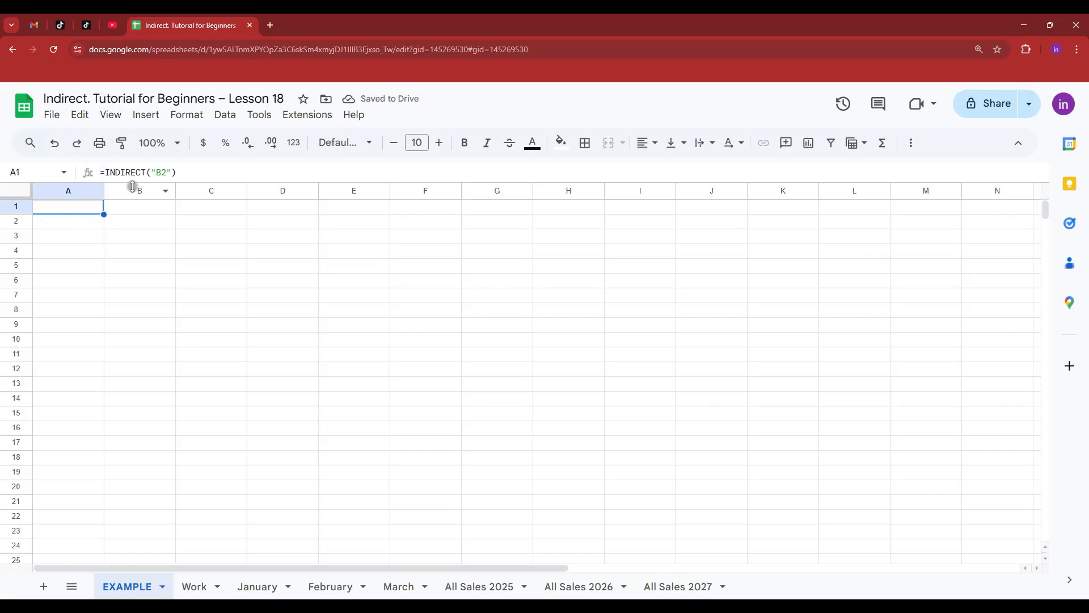
Step: Enter the value 123 in cell B1 and check cell A1
click(159, 207)
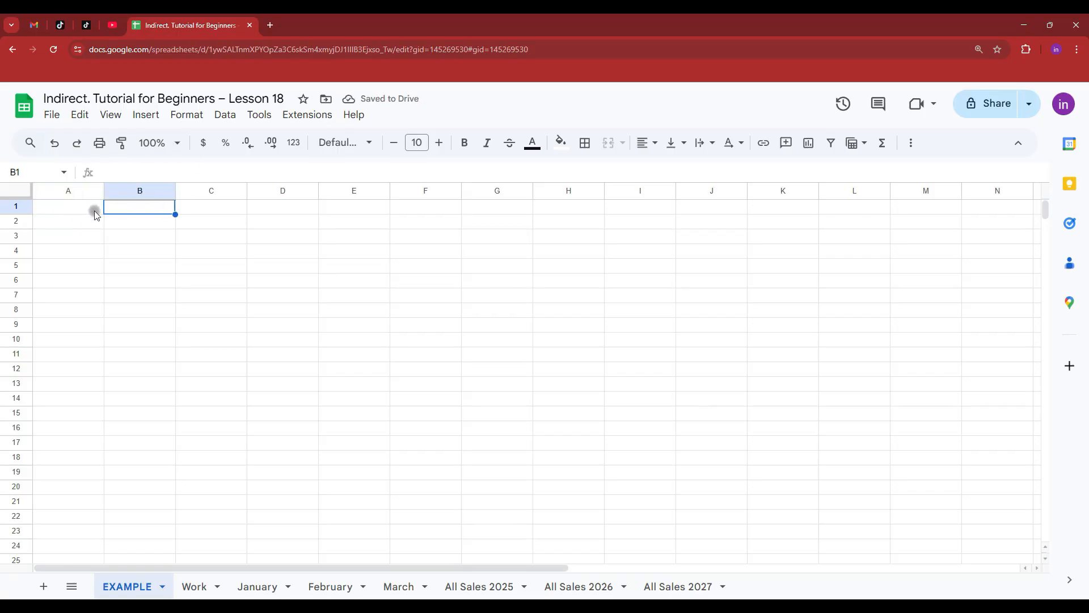
text(123)
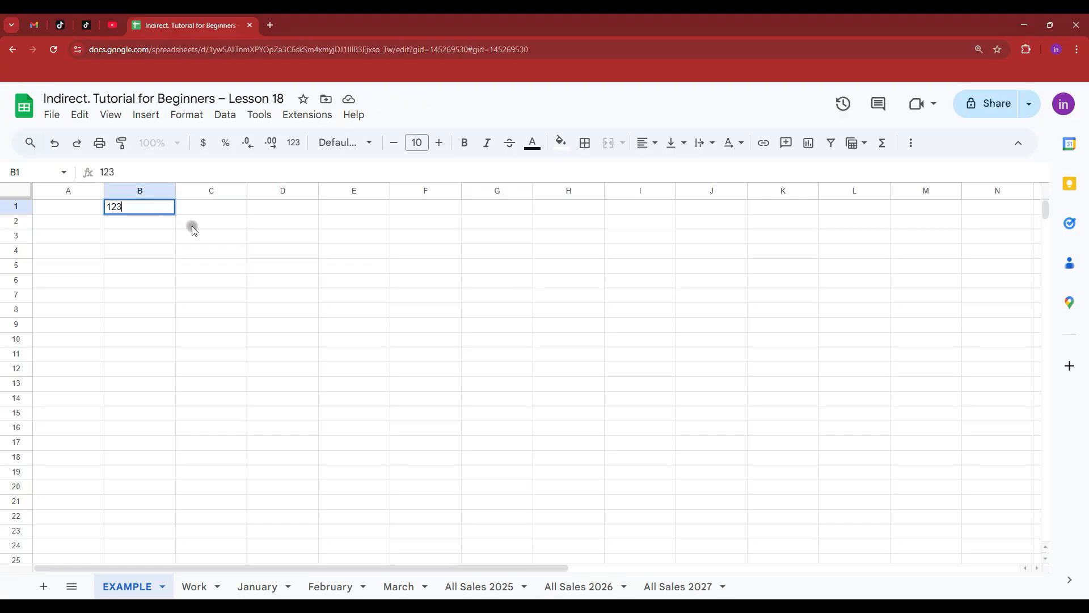
click(224, 224)
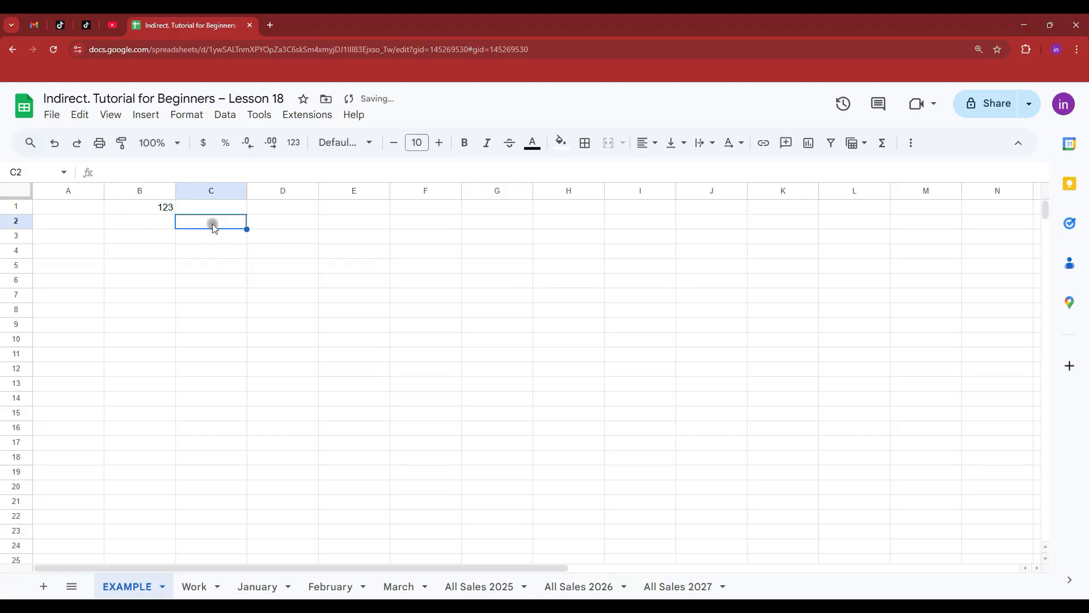
click(78, 212)
click(155, 209)
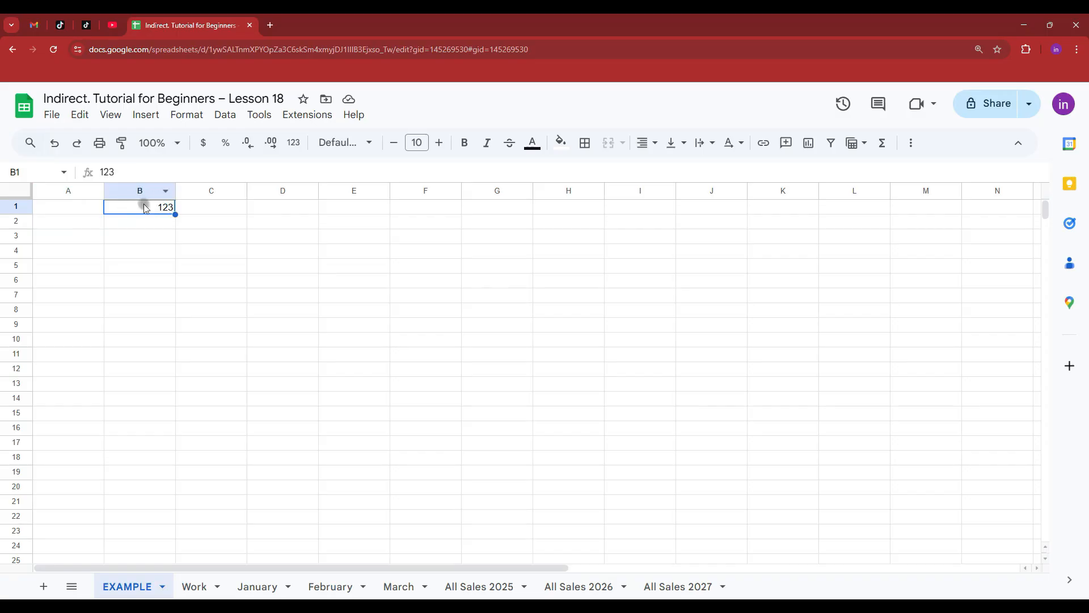
Step: Fill the value from cell B1 down into B2, and clear B1
drag(178, 215, 175, 224)
click(193, 234)
click(168, 213)
key(Delete)
click(183, 237)
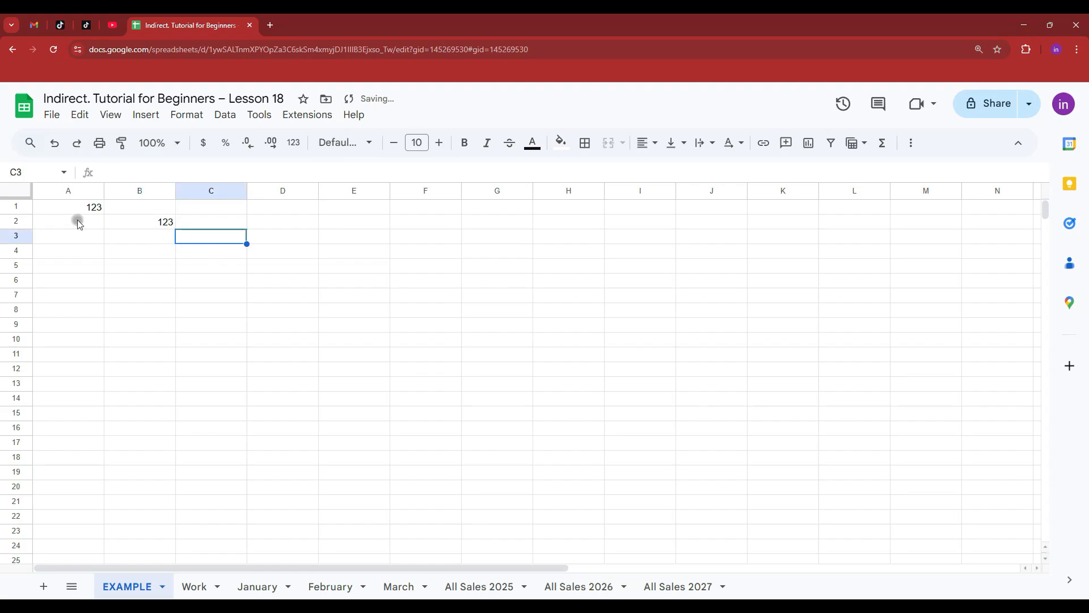
Step: Review the formula in A1 and enter the direct reference =B2 in cell A2 for comparison
click(76, 210)
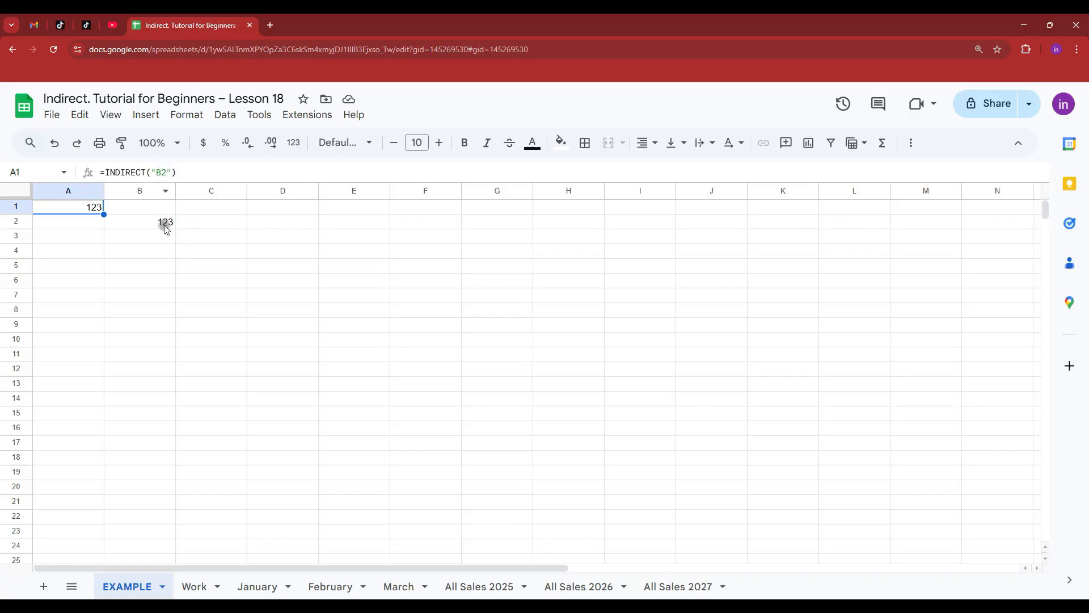
click(82, 226)
text(=)
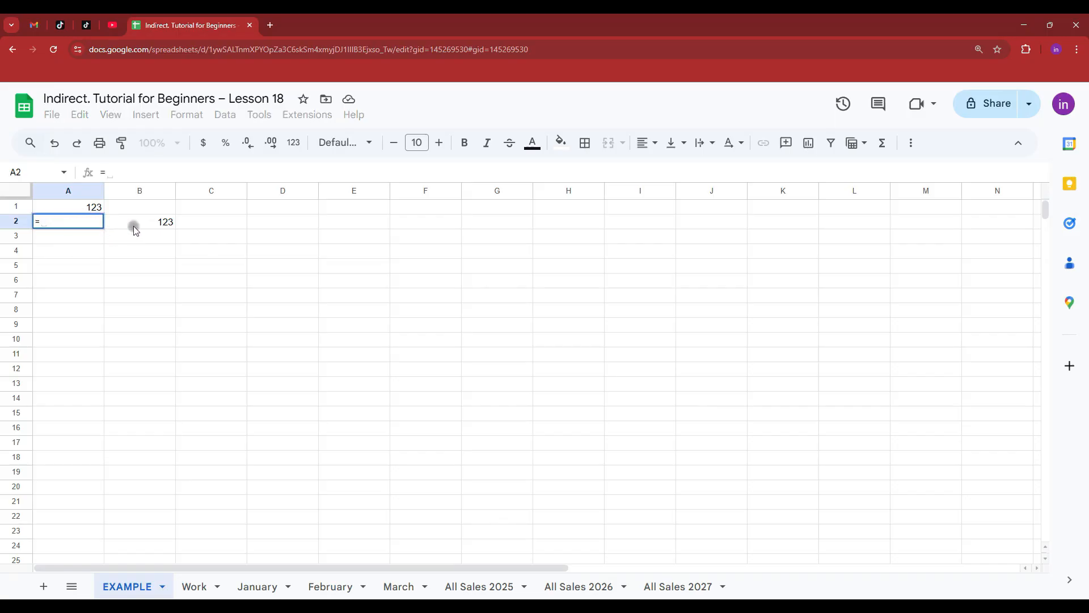
click(161, 225)
key(Return)
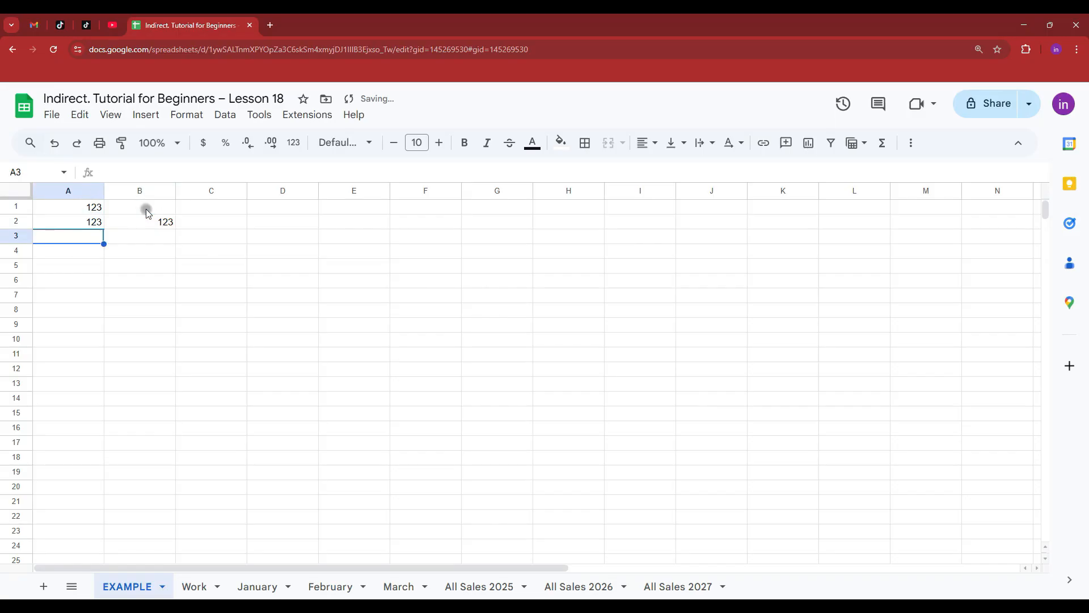
Step: Replace the quoted "B2" in the A1 formula with an unquoted cell reference so it reads =INDIRECT(B2)
click(61, 220)
click(89, 210)
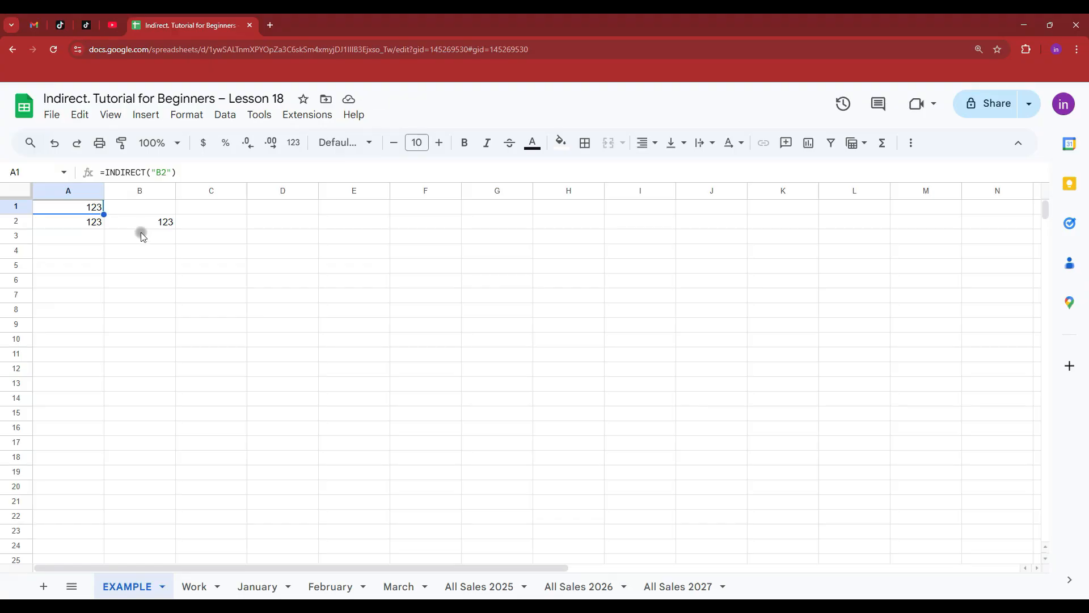
drag(170, 173, 145, 172)
key(BackSpace)
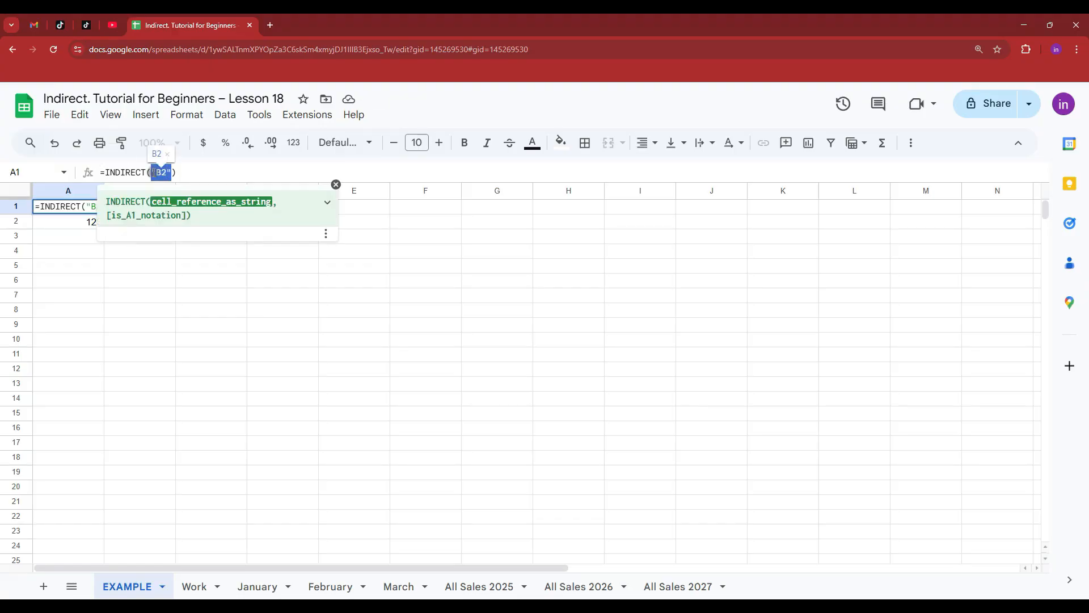
click(335, 187)
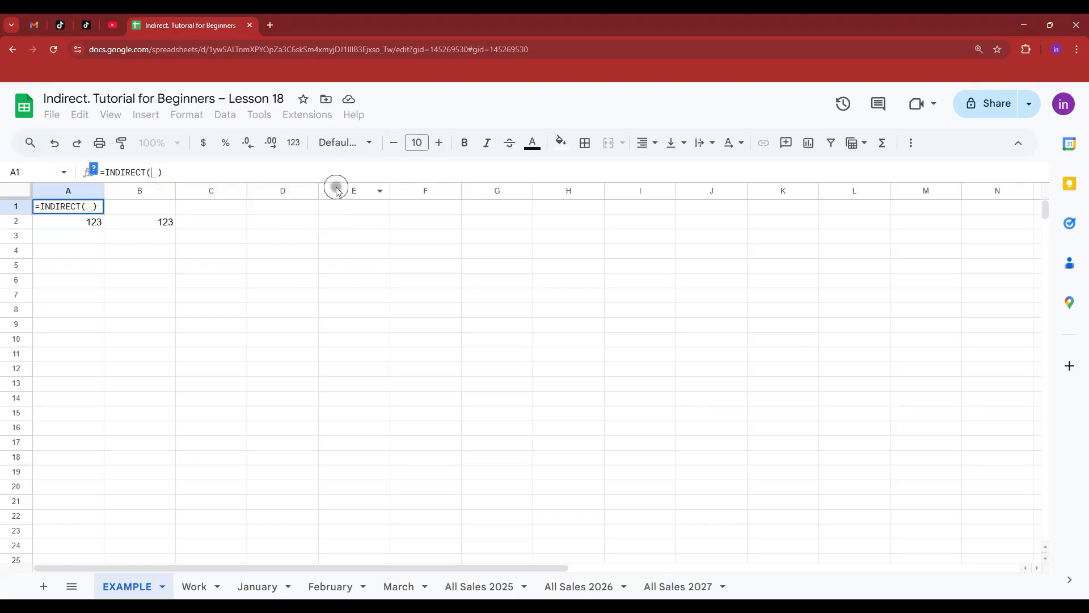
click(163, 222)
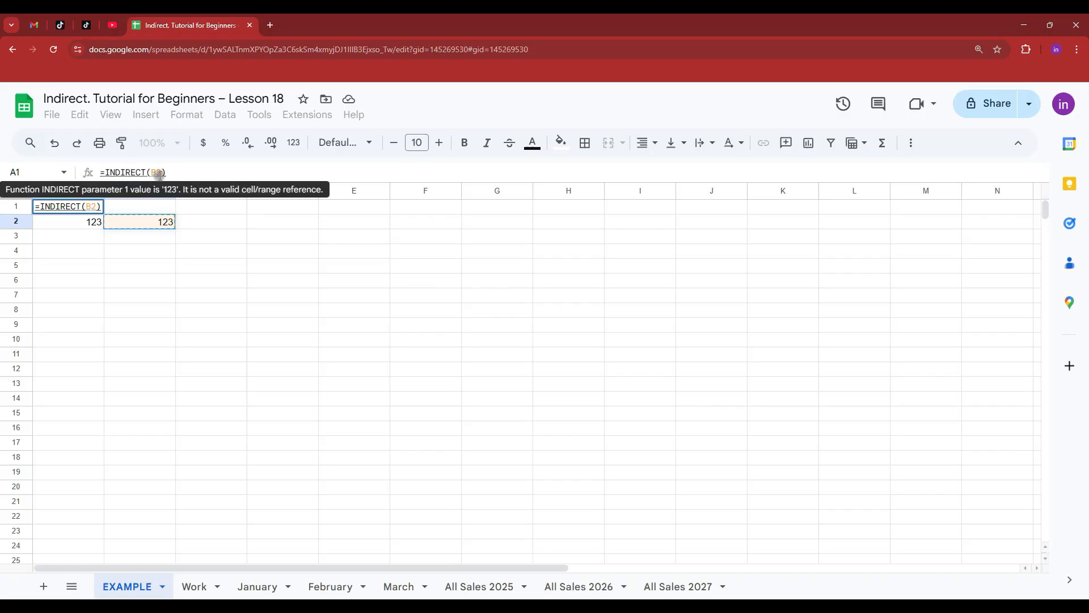
key(Return)
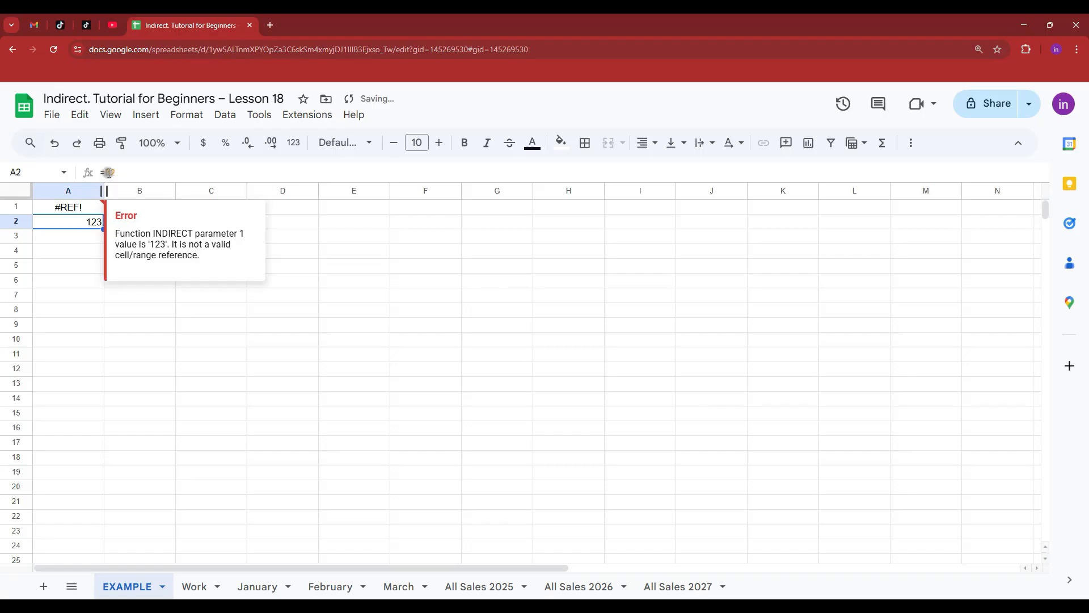
click(71, 206)
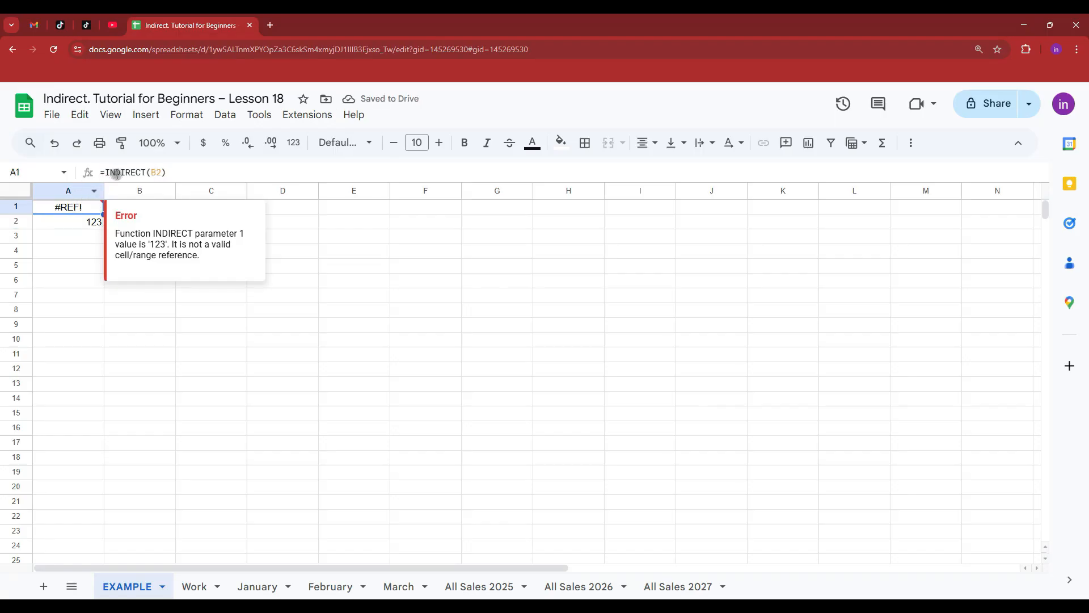
click(342, 241)
Step: Replace the content of cell B2 with the text C1 and compare the formulas in A2 and A1
click(160, 223)
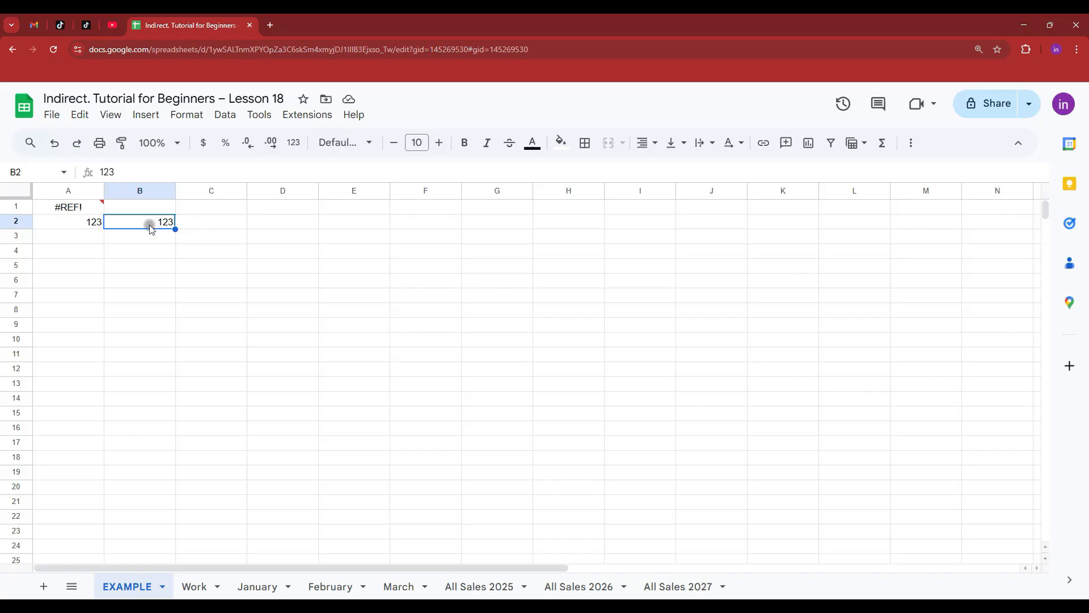
text(C1)
key(Return)
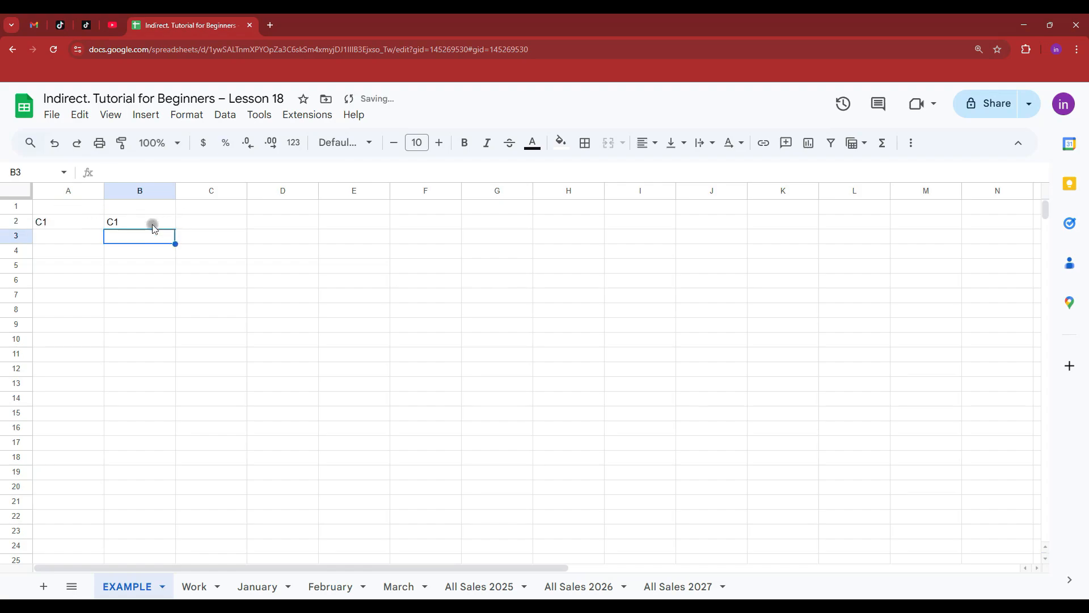
click(68, 222)
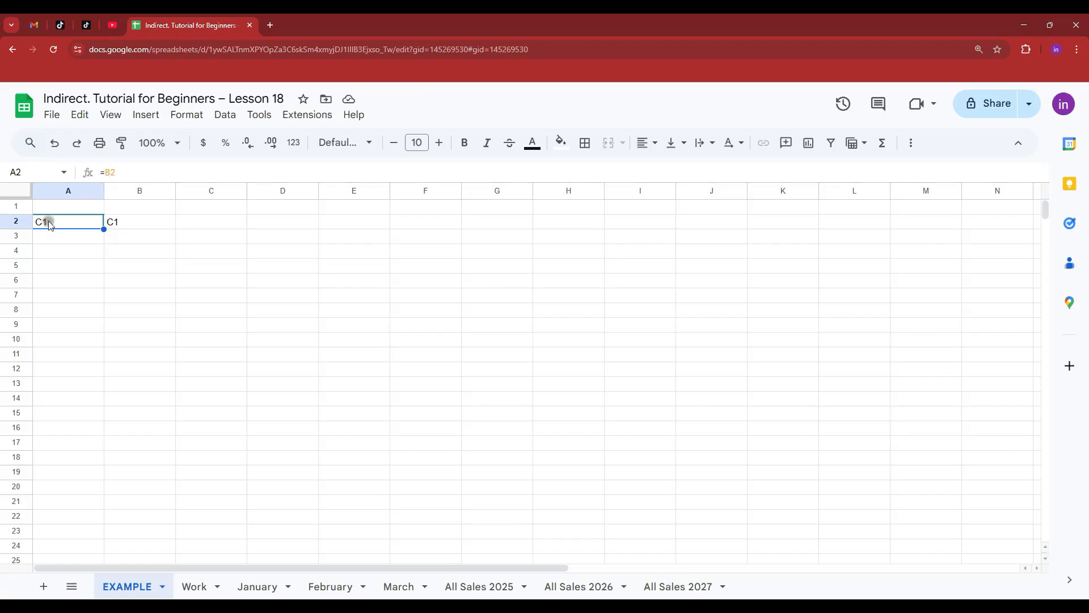
click(136, 225)
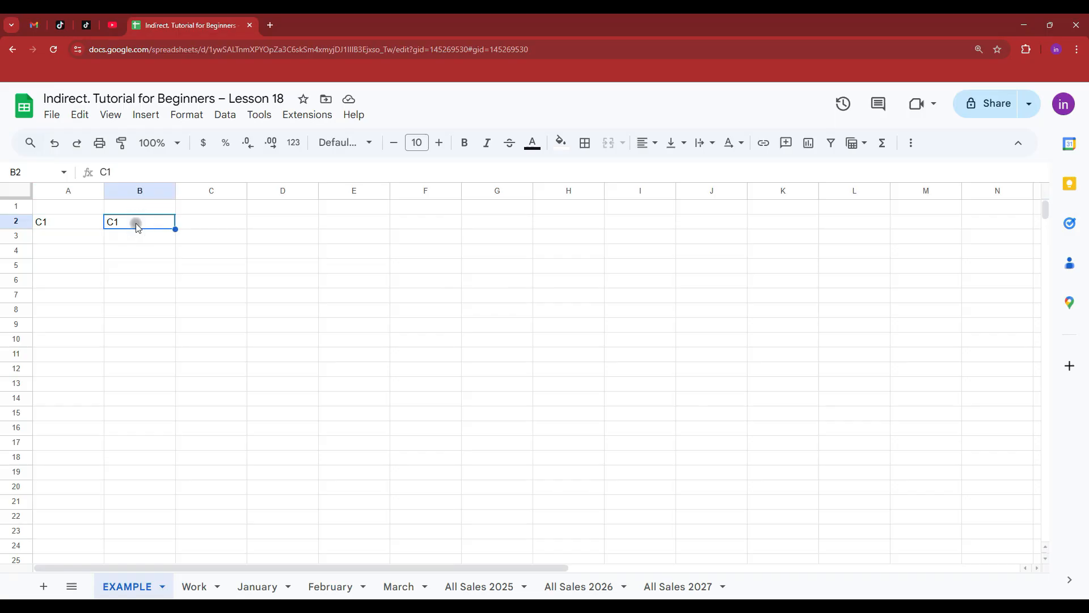
click(73, 210)
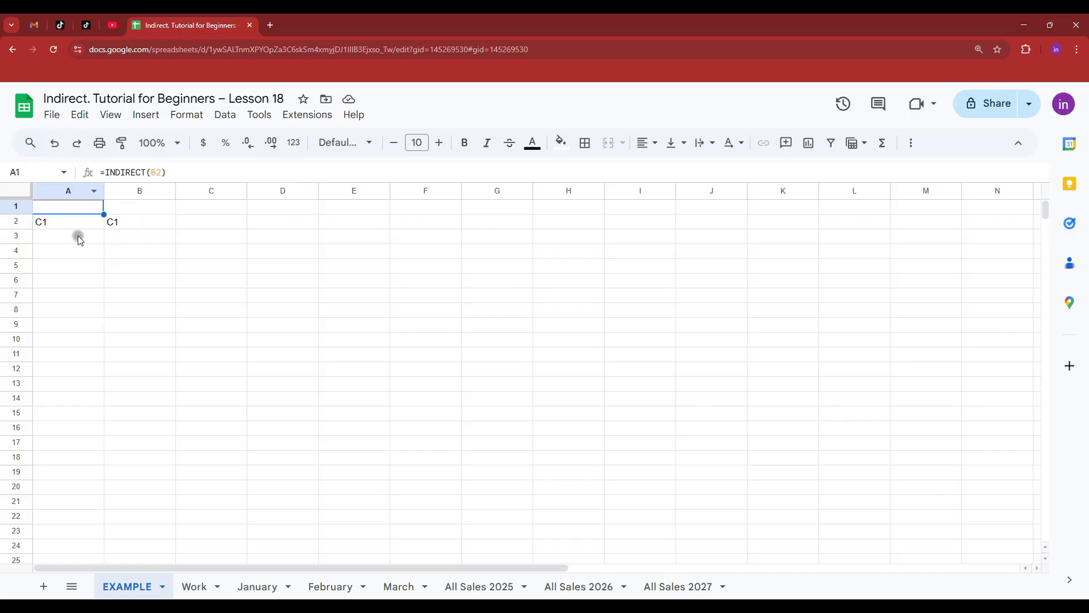
click(144, 225)
click(85, 211)
click(124, 225)
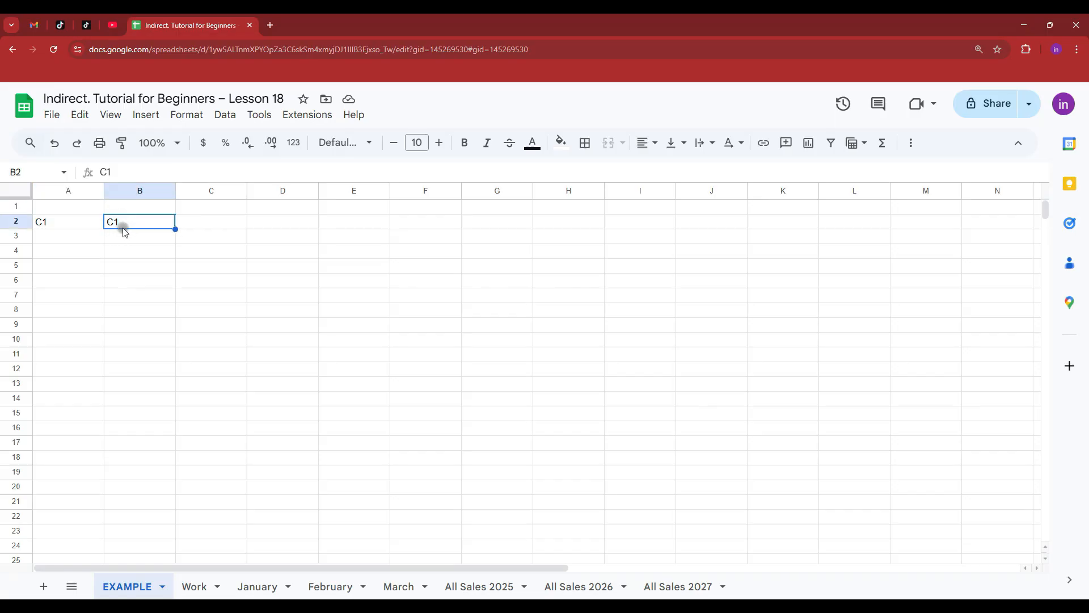
Step: Enter the value 1 in cell C1 and check the INDIRECT formula in A1
click(229, 210)
text(1)
key(Return)
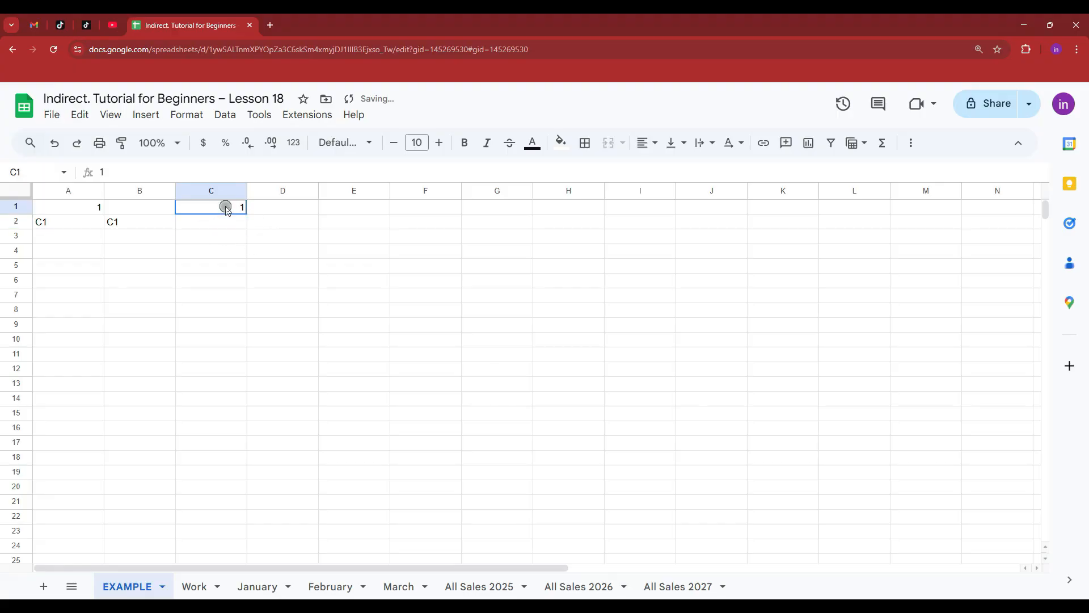
click(85, 210)
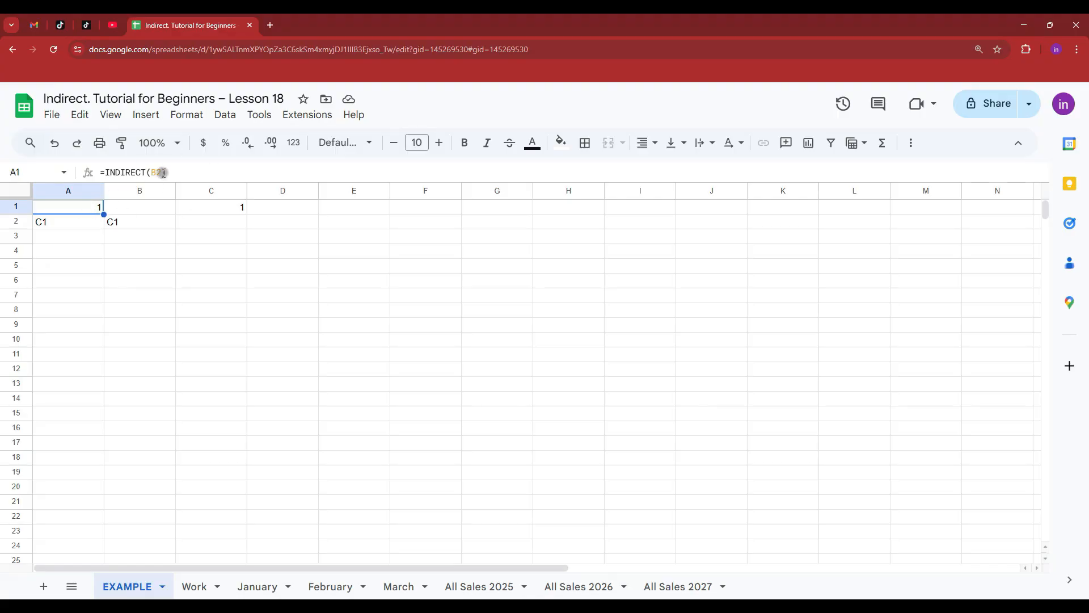
Step: Extend the reference text in cell B2 to C1:C100 and clear cell A2 to make room for the array
double_click(143, 226)
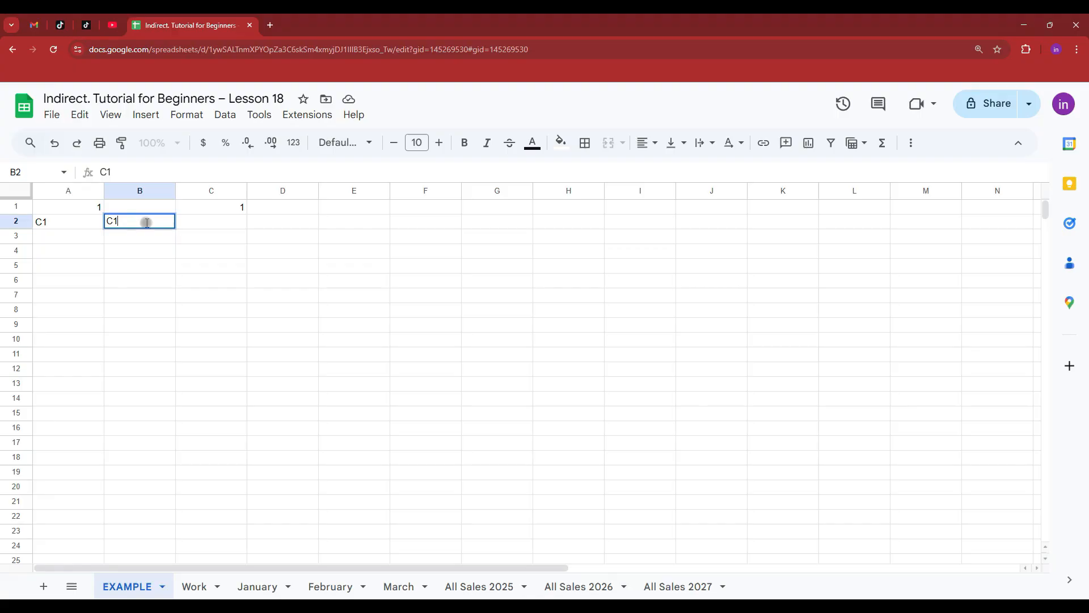
key(Return)
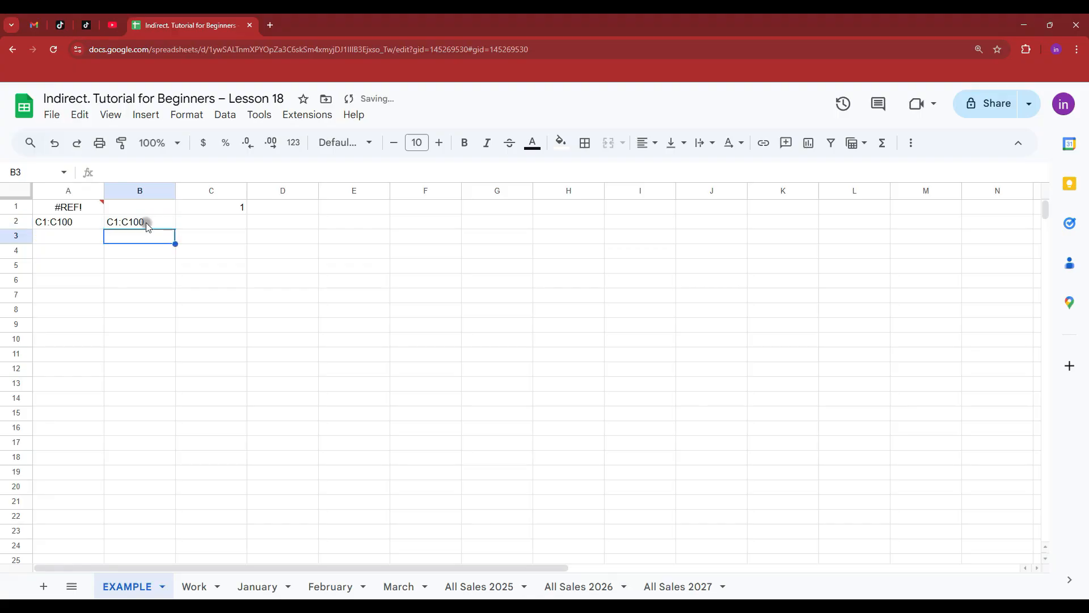
click(77, 210)
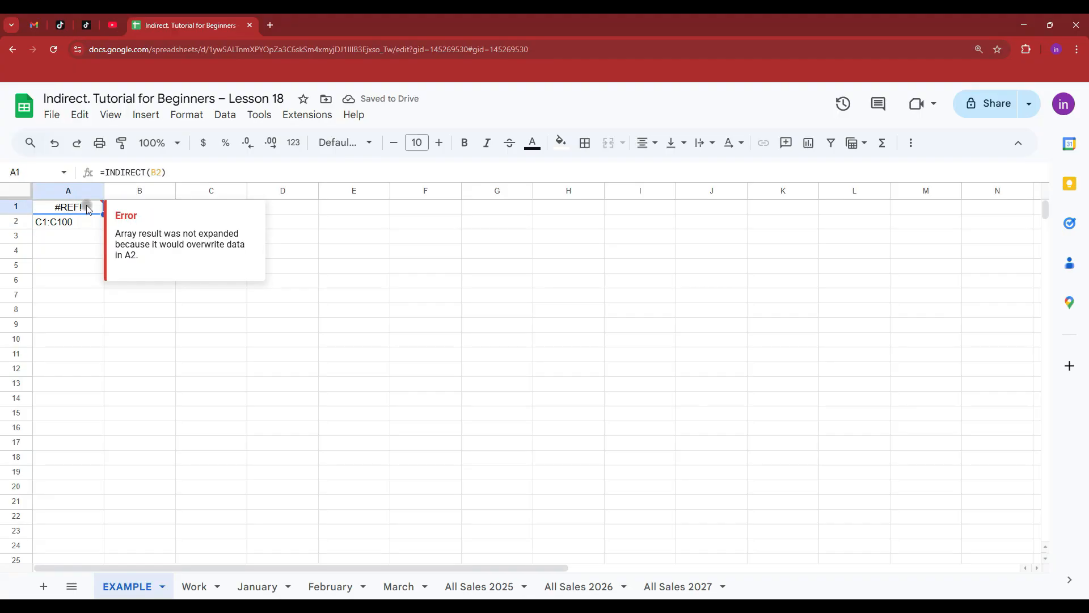
click(72, 227)
key(Delete)
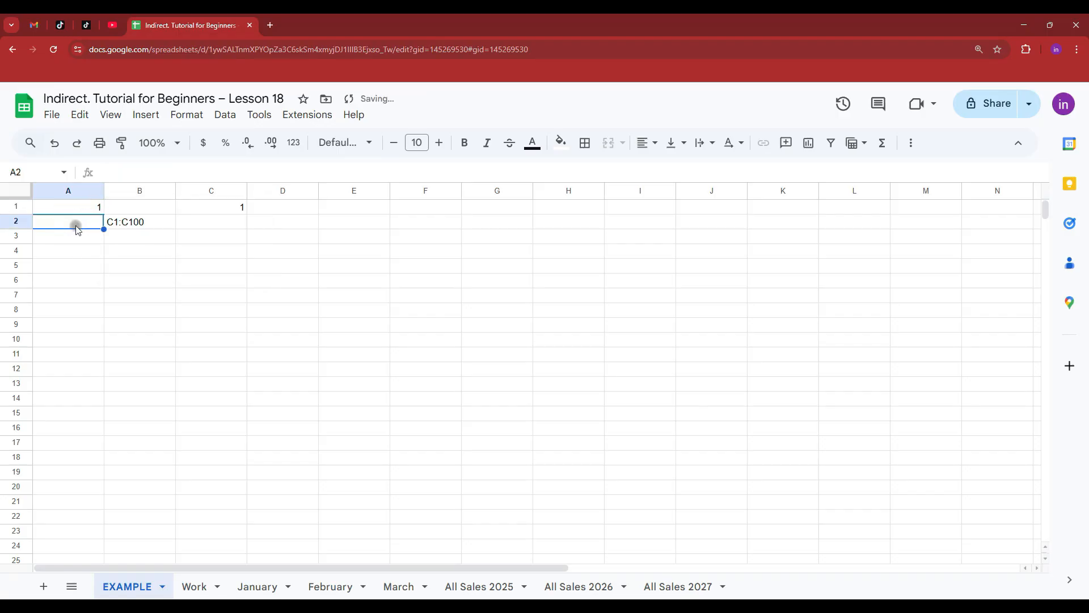
Step: Enter test values in column C: 3 in C7 and 2 in C16
click(237, 297)
text(3)
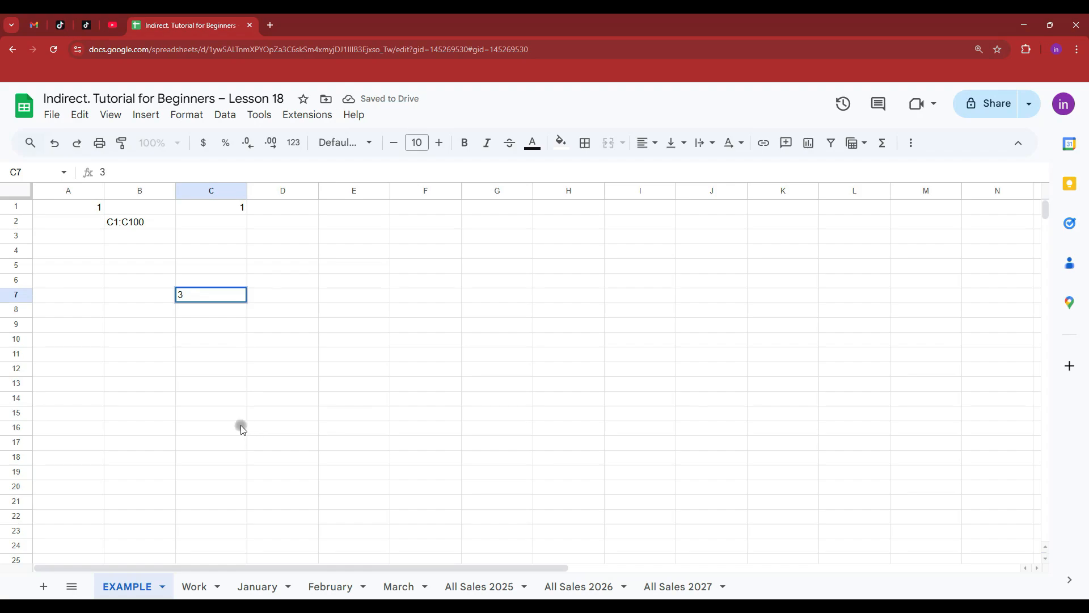
click(240, 424)
text(2)
click(217, 469)
Step: Add more test values in column C: 2 in C11, 3 in C13, 4 in C18 and 5 in C15
click(212, 356)
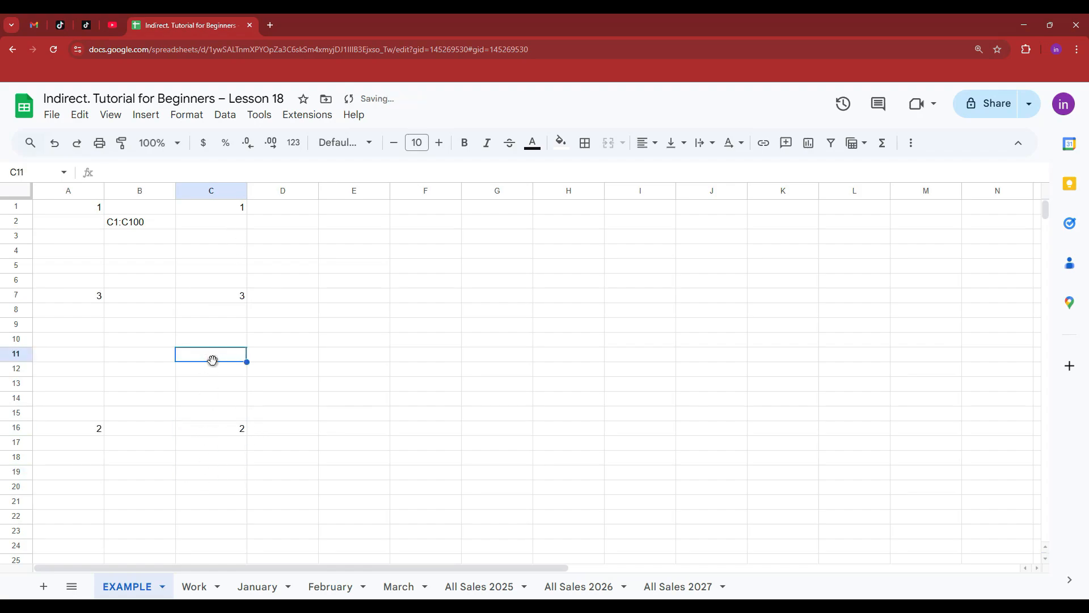
text(2)
click(216, 385)
text(3)
click(218, 456)
text(4)
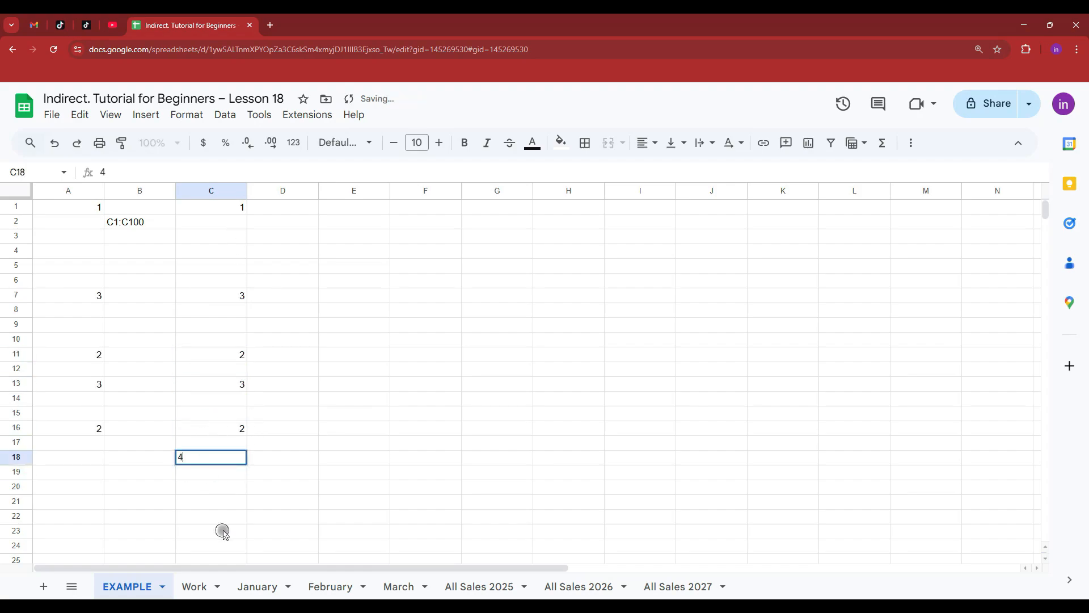
click(224, 415)
text(5)
click(219, 340)
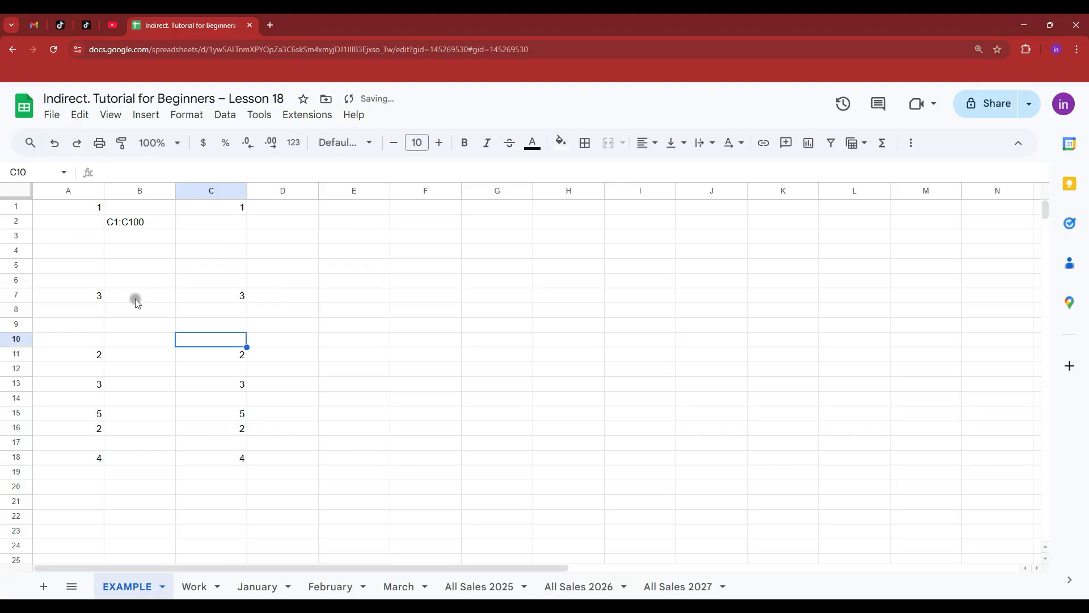
click(142, 225)
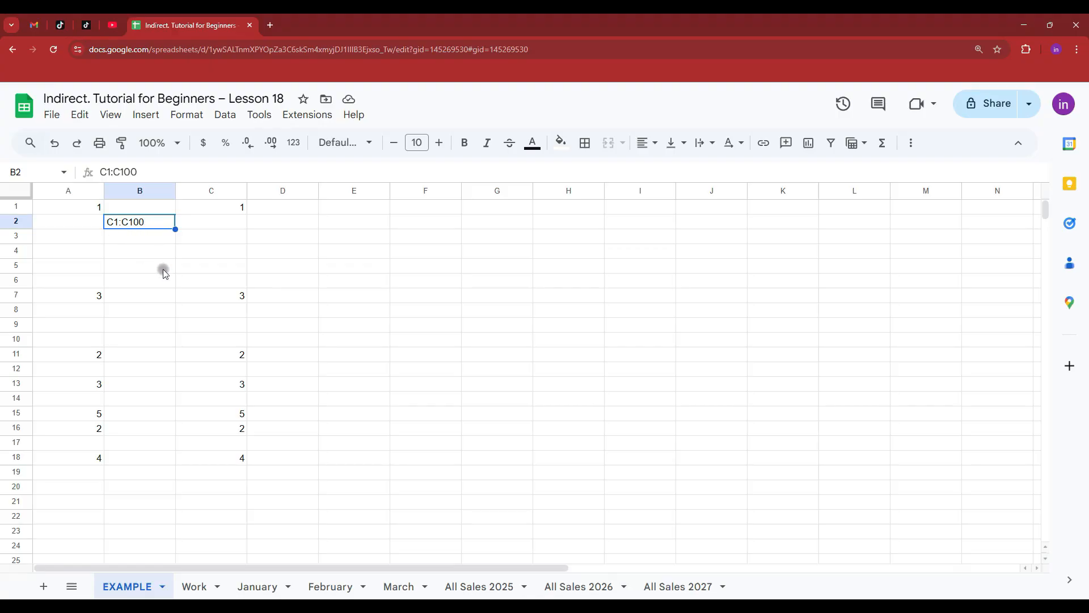
Step: After viewing the Work sheet's data, enter the array formula ={Work!C:C} in cell D1 of the EXAMPLE sheet
click(195, 587)
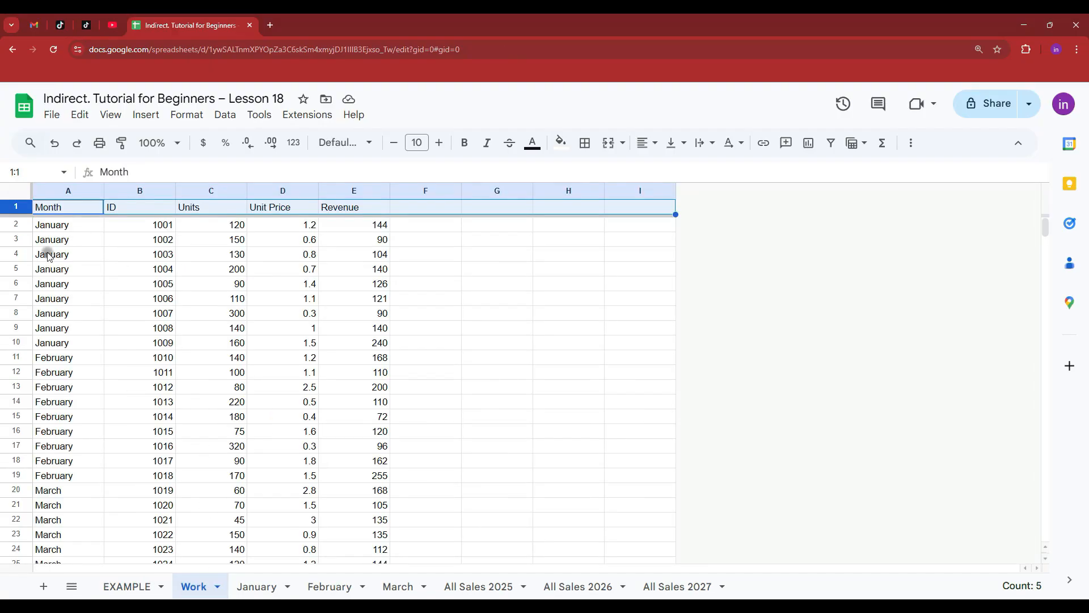
click(378, 288)
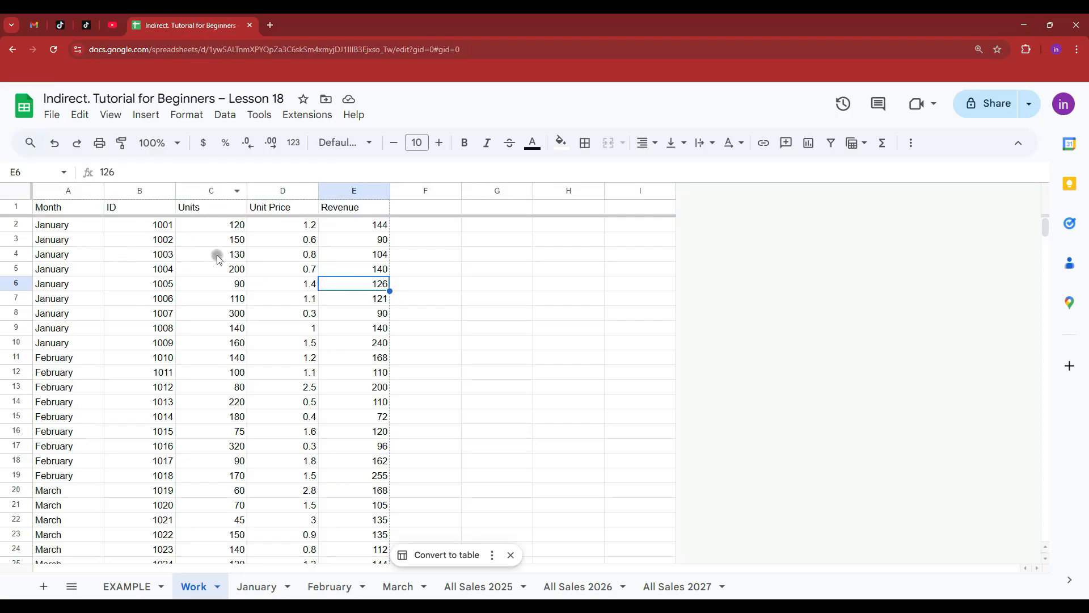
click(144, 590)
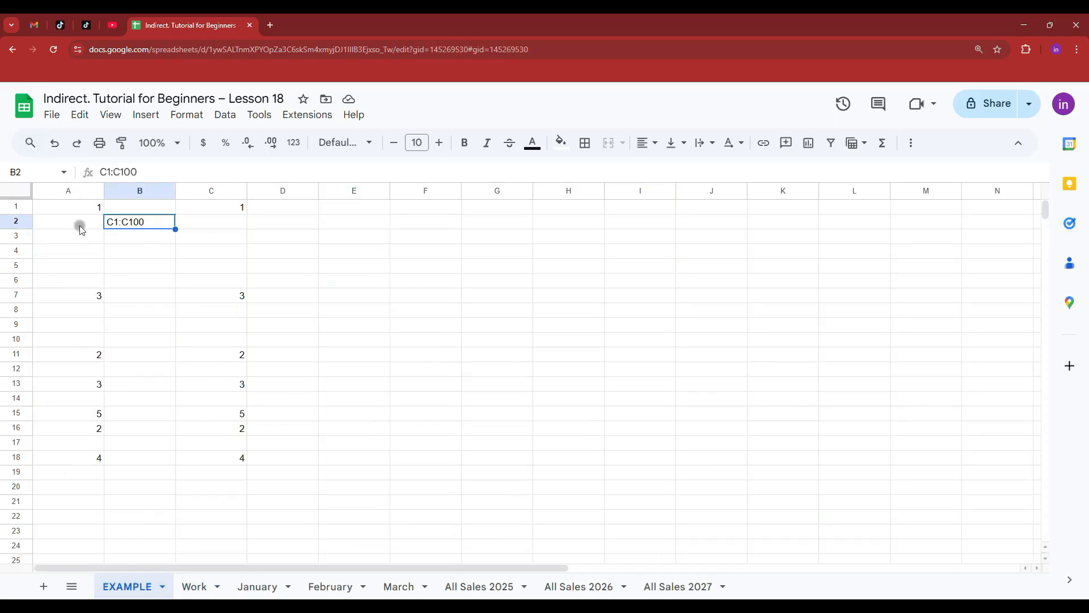
click(317, 209)
text(=)
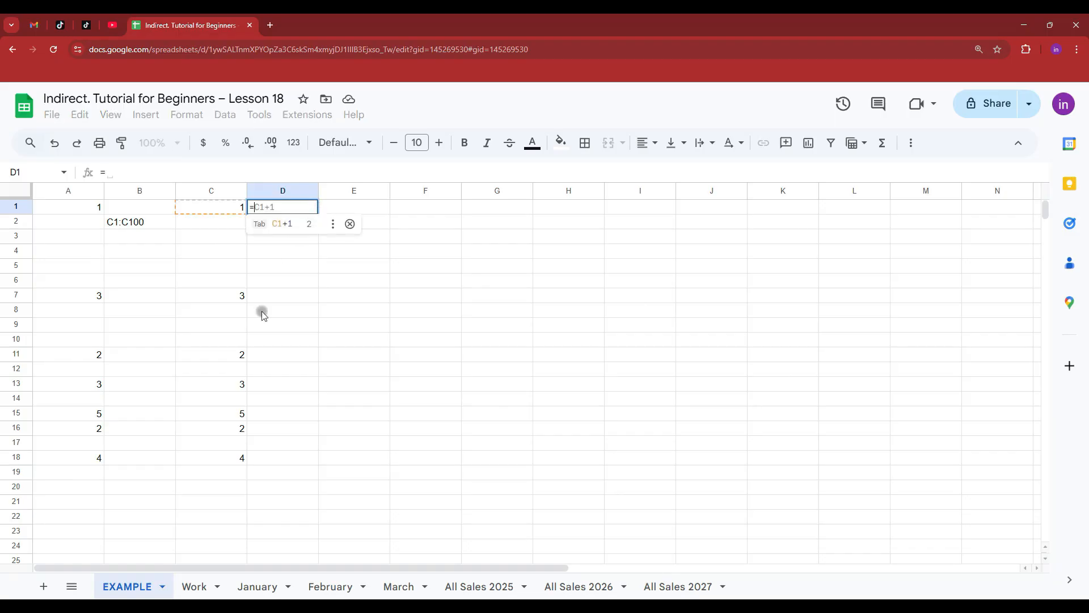
text({)
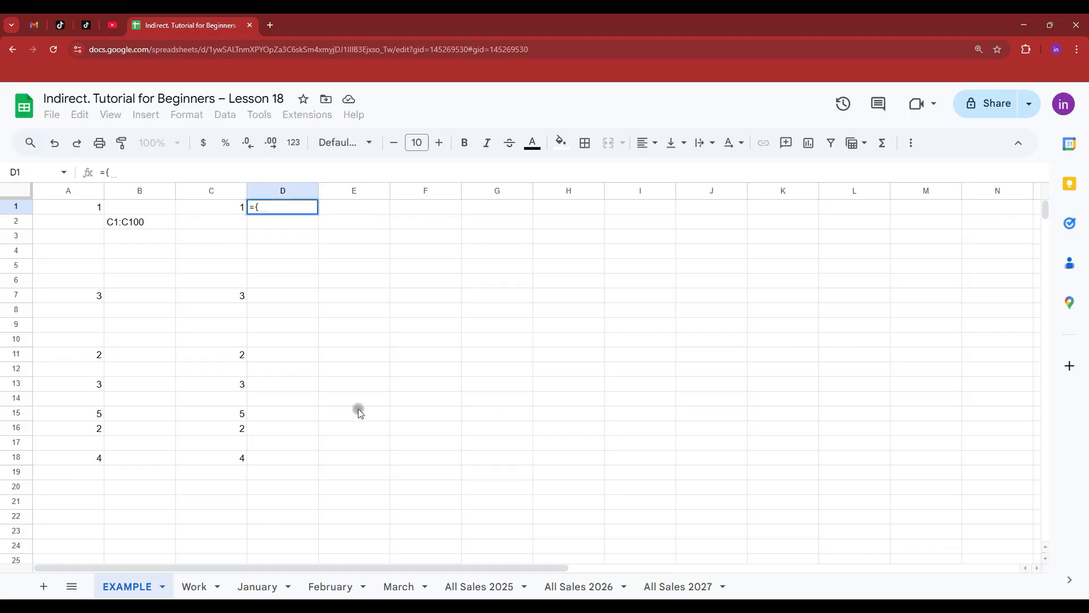
click(198, 590)
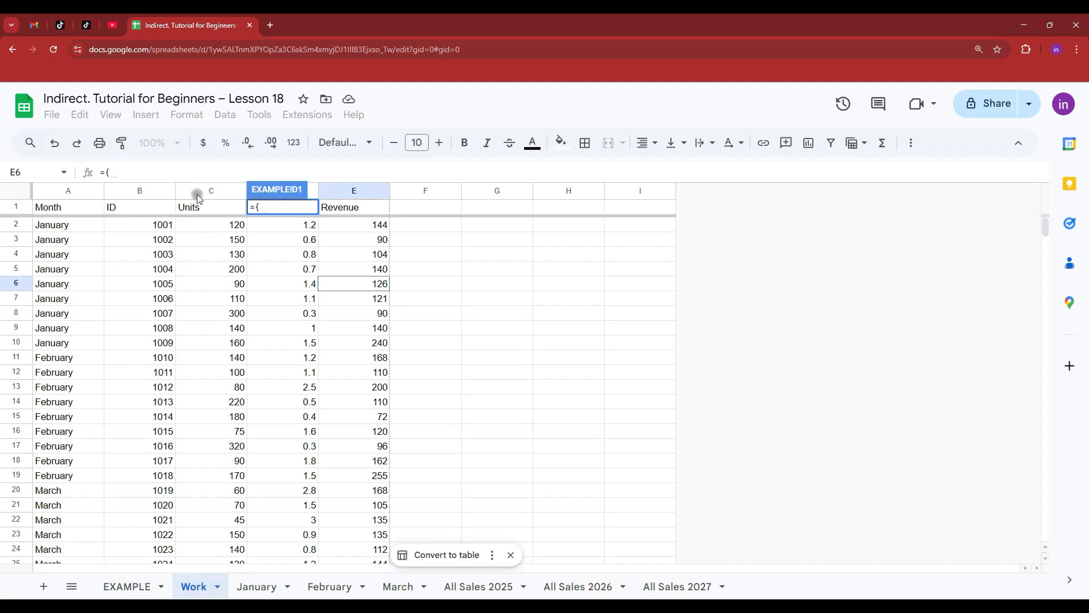
click(197, 194)
text(})
key(Return)
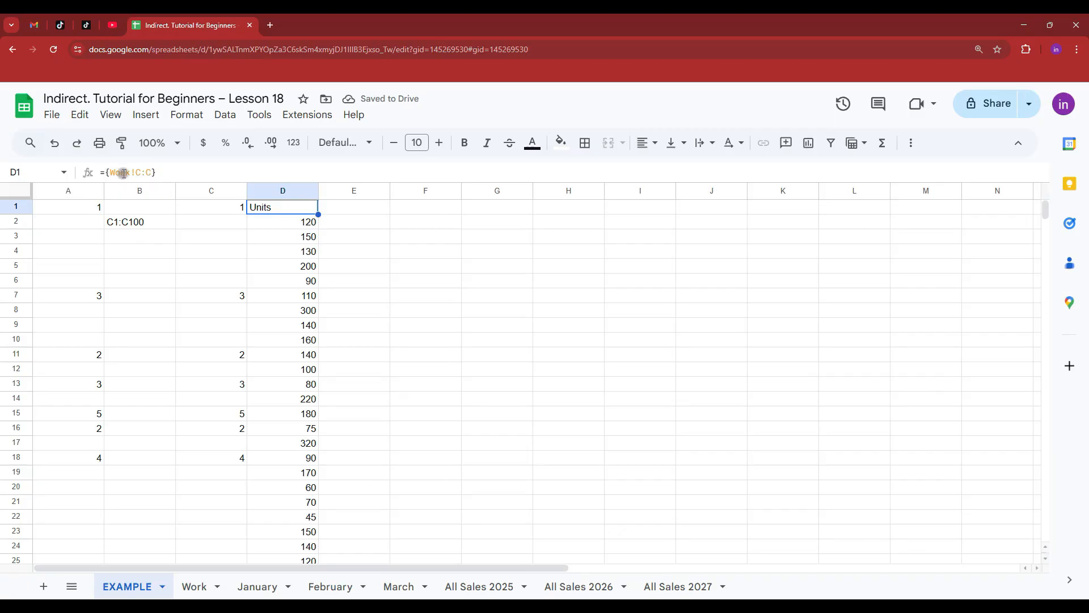
Step: Replace the reference text in B2 with Work!C:C, taken from the array formula in D1
drag(111, 171, 153, 173)
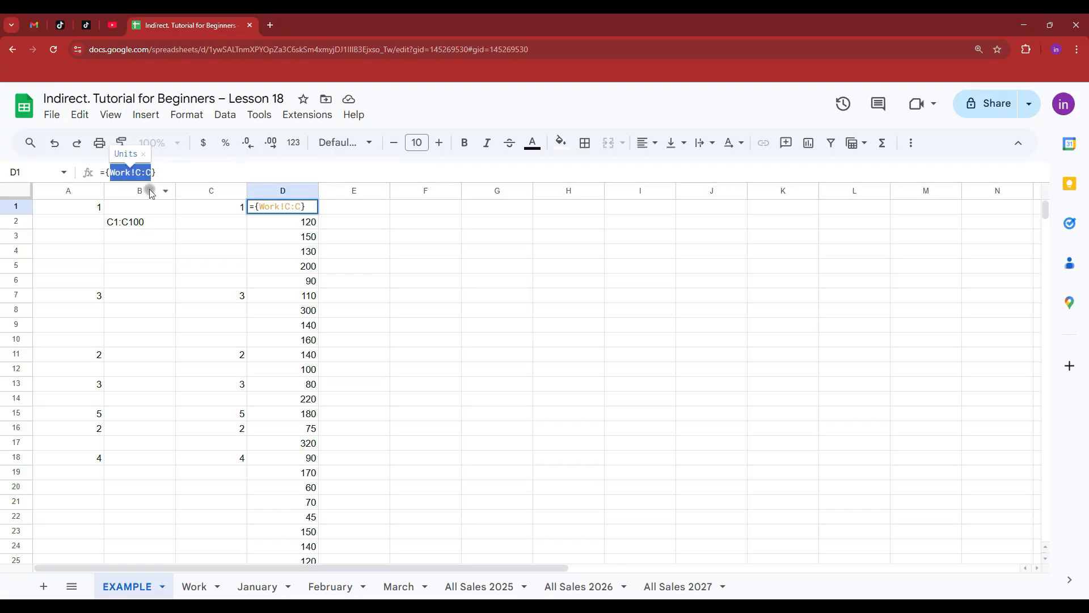
key(Escape)
click(261, 209)
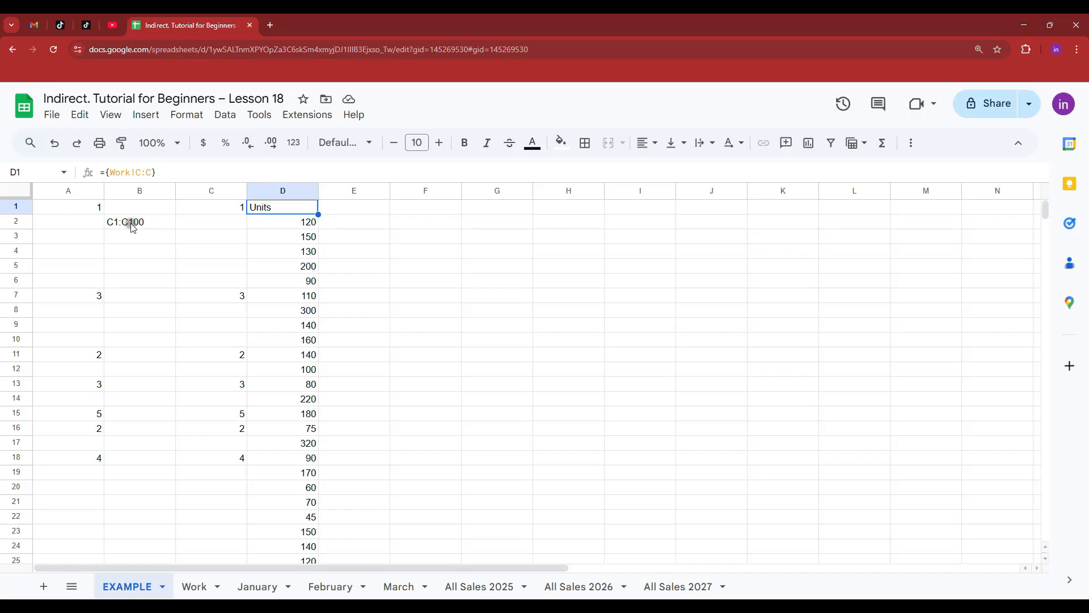
click(134, 222)
double_click(154, 225)
drag(163, 221, 92, 221)
text(Work!C:C)
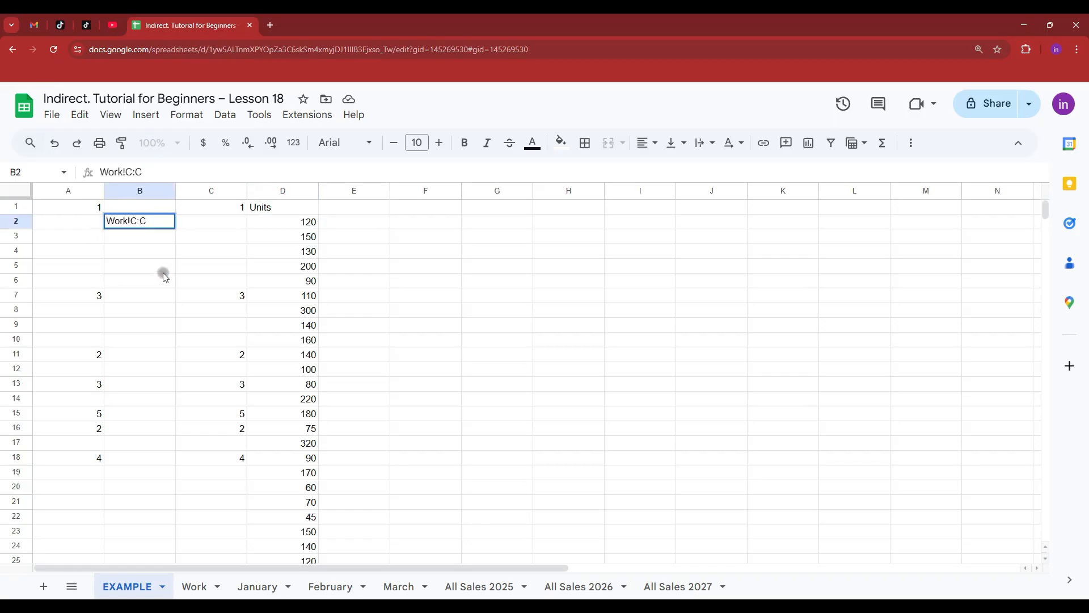
key(Return)
Step: Check the INDIRECT formula in A1 against the reference text in B2 and the Units column on the Work sheet
click(82, 215)
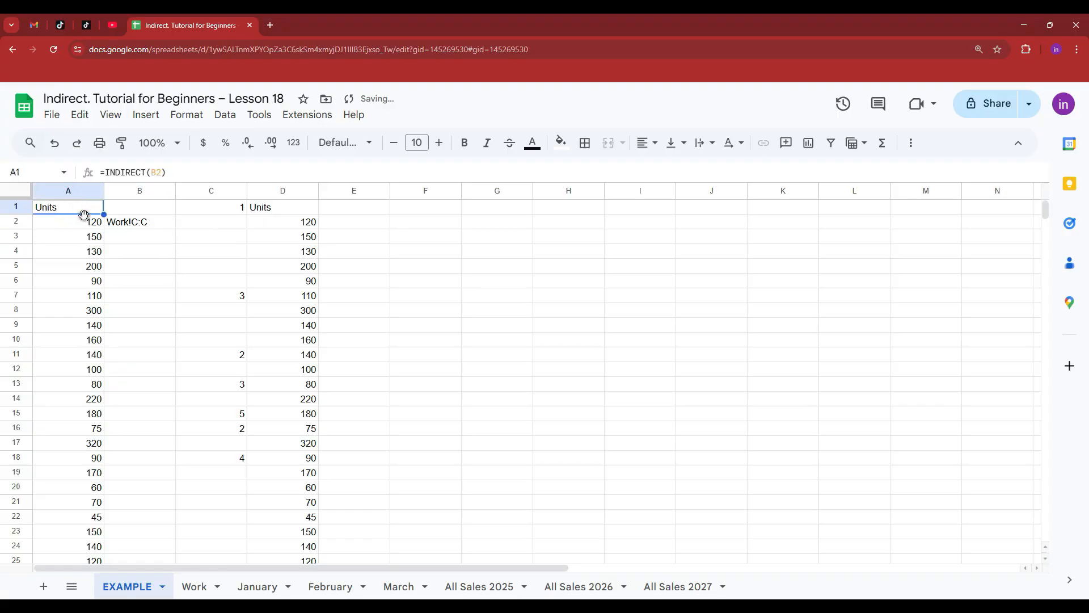
click(125, 221)
click(51, 210)
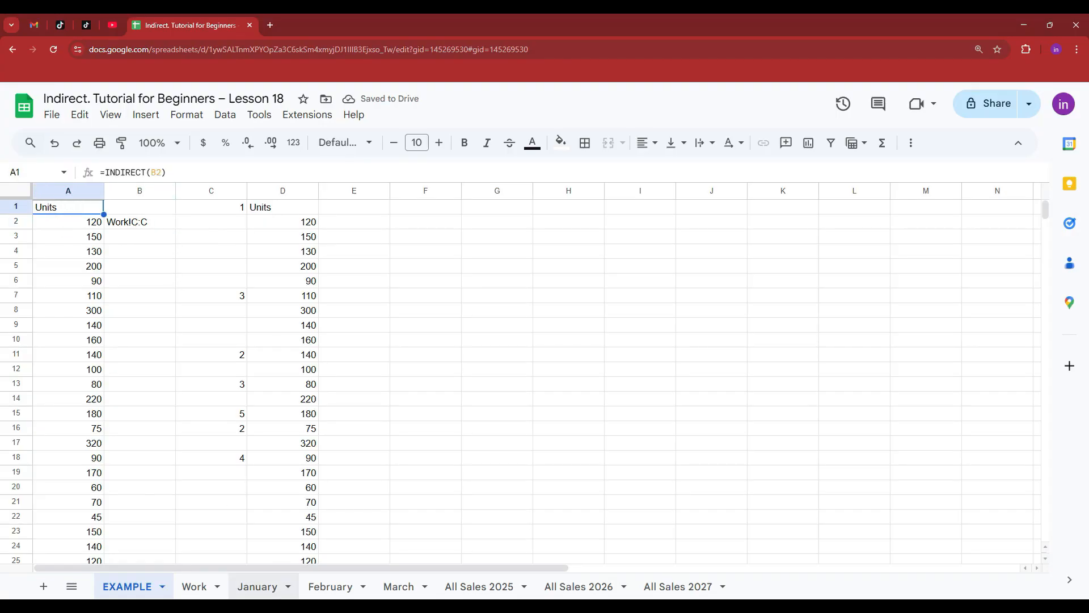
click(196, 586)
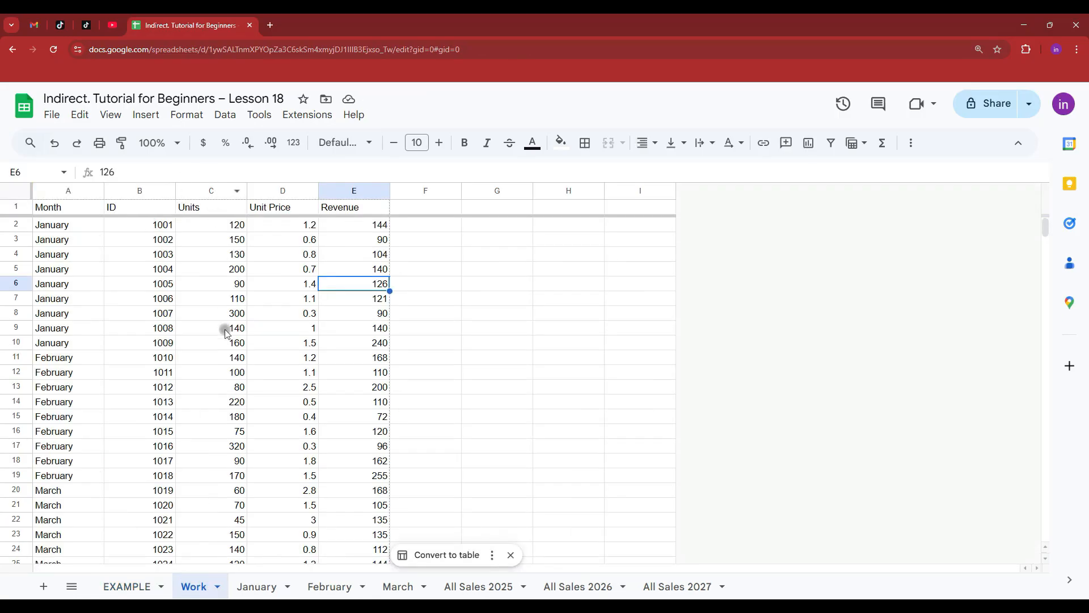
Step: Clear all contents of columns A to D on the EXAMPLE sheet
click(126, 586)
drag(66, 191, 286, 223)
key(Delete)
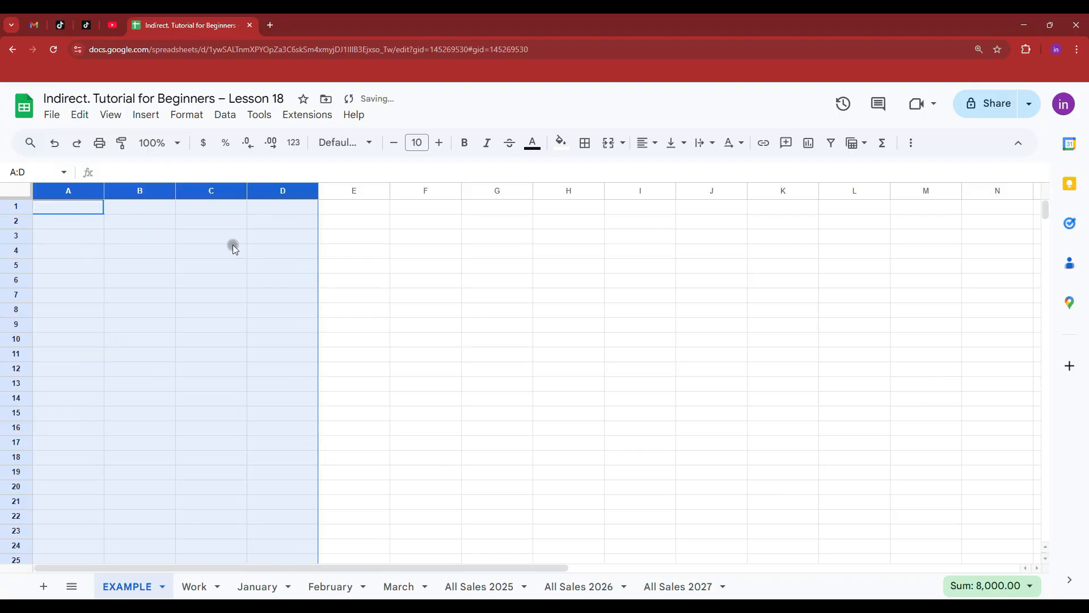
click(202, 253)
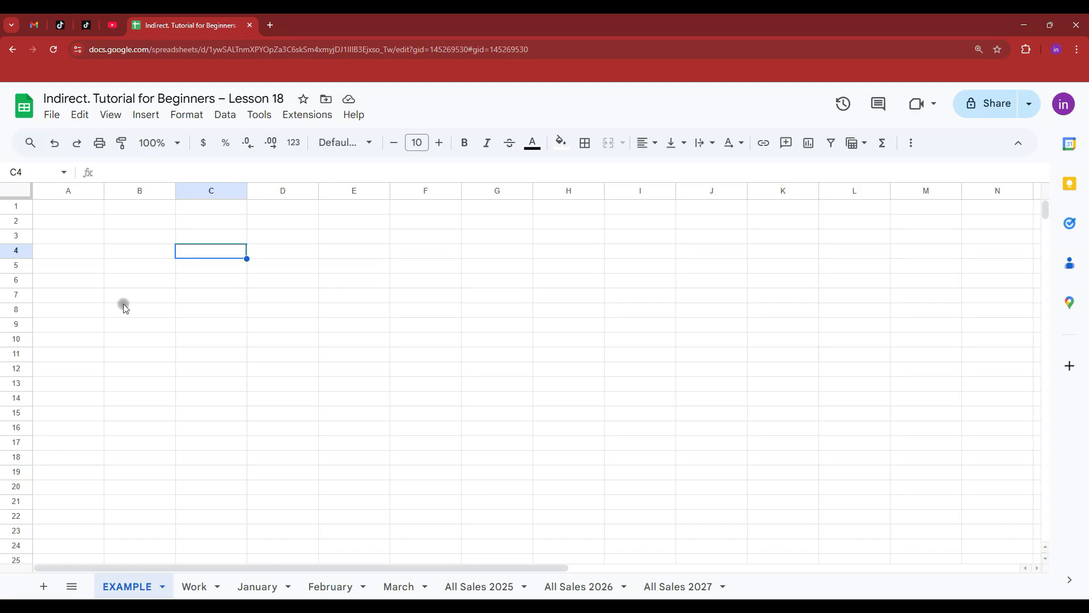
Step: Look through the January, February and March sheets and examine the January units, unit price and revenue figures
click(258, 588)
click(326, 587)
click(388, 589)
click(324, 588)
click(390, 587)
click(277, 589)
drag(227, 222, 369, 339)
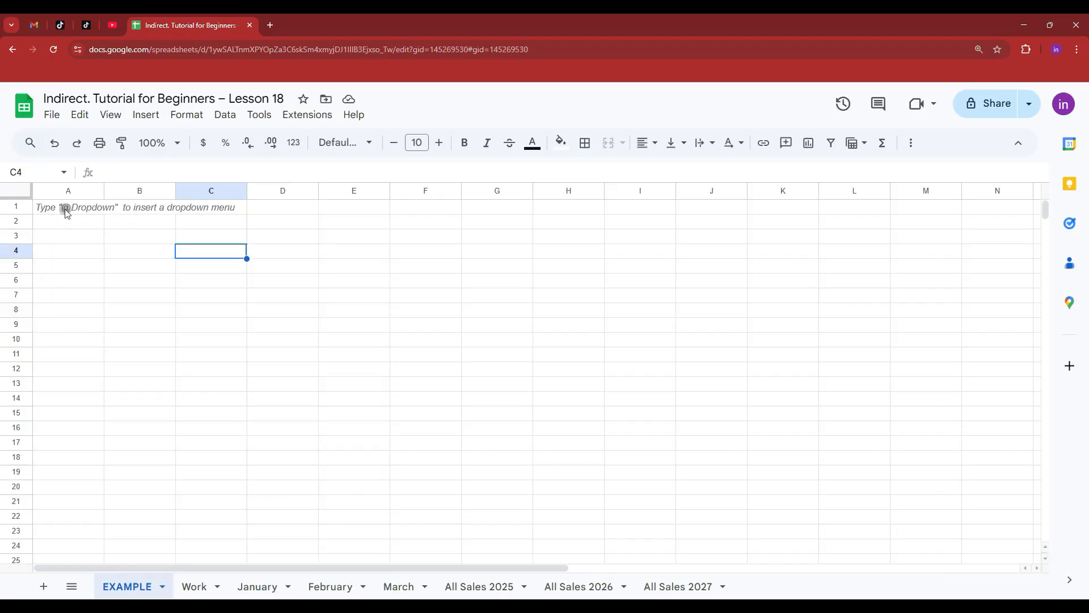
Step: Enter January in A2 of the EXAMPLE sheet and continue the months down to March in A4
click(66, 207)
click(61, 234)
click(63, 223)
text(January)
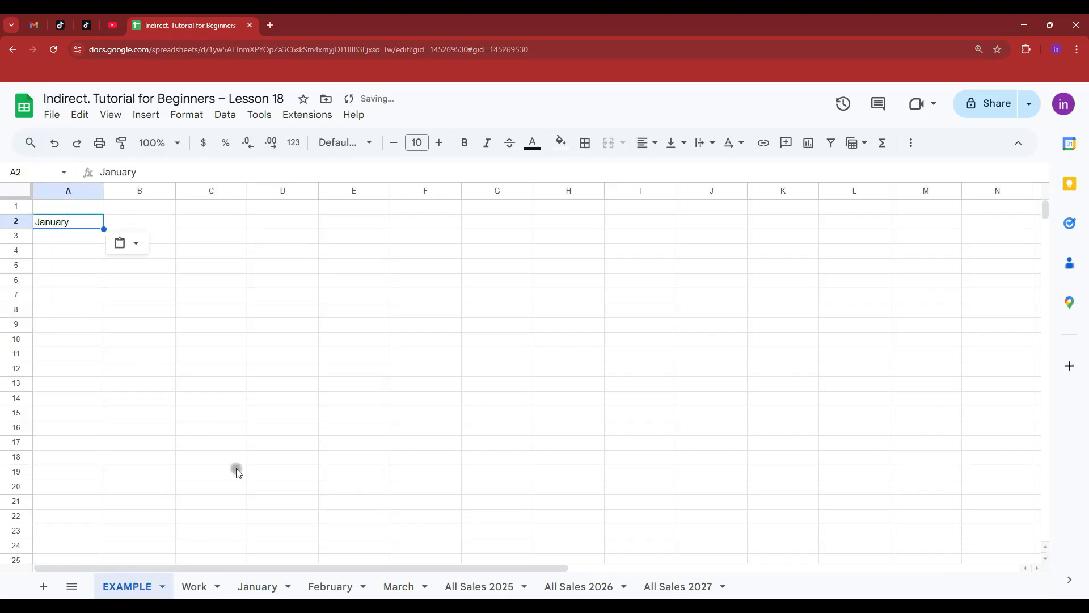
Step: Copy the headers Units, Unit Price and Revenue from the January sheet into B1:D1 of the EXAMPLE sheet
click(257, 587)
click(134, 587)
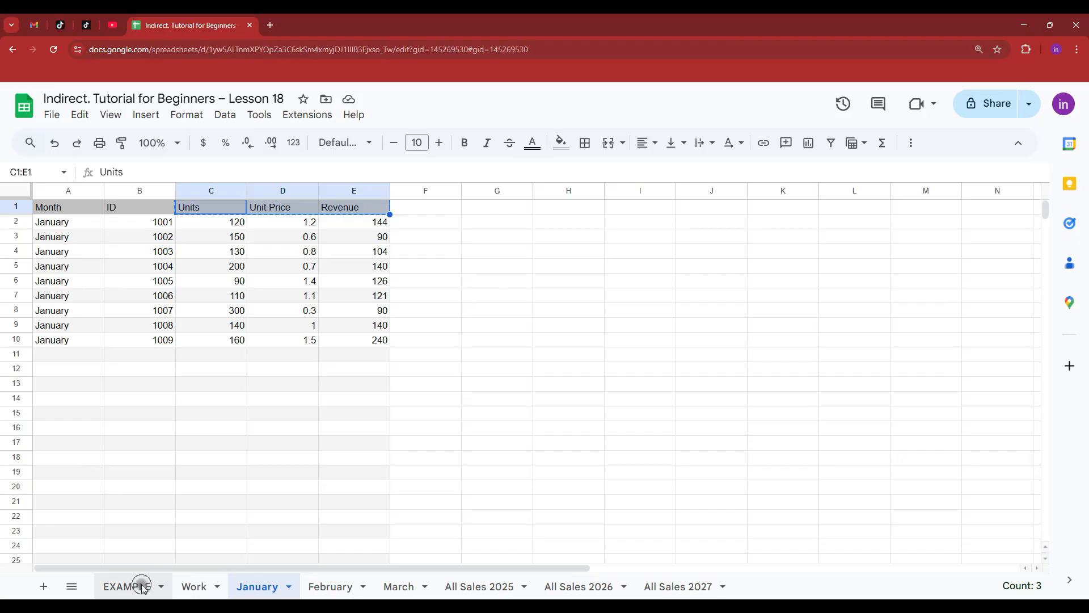
click(161, 208)
text(Units	Unit Price	Revenue)
key(Down)
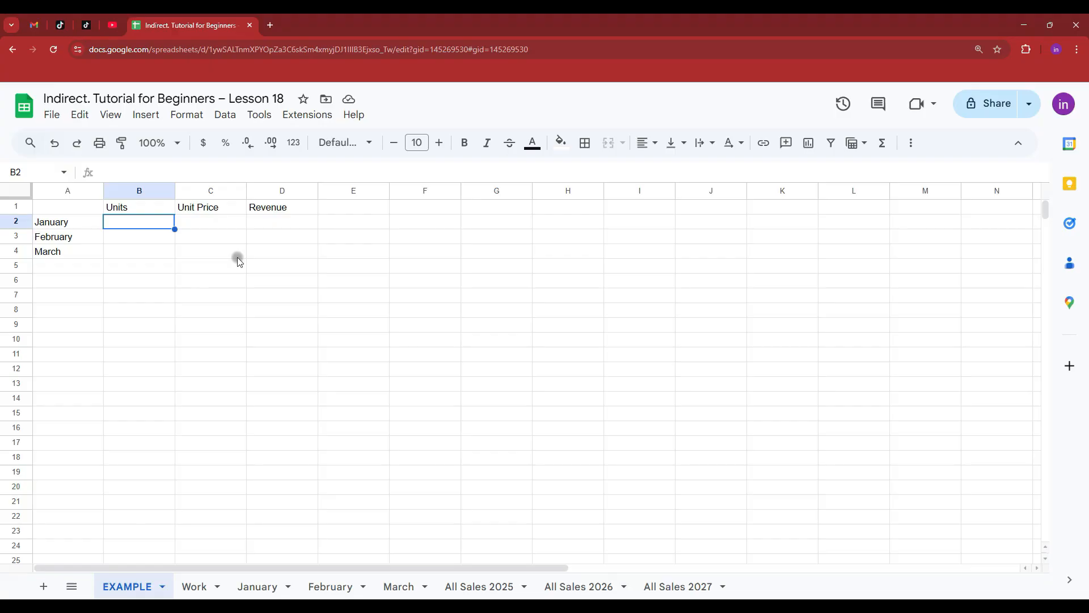
Step: Enter =SUM(January!C:C) in B2 and fill it across to D2
text(=sum)
key(Tab)
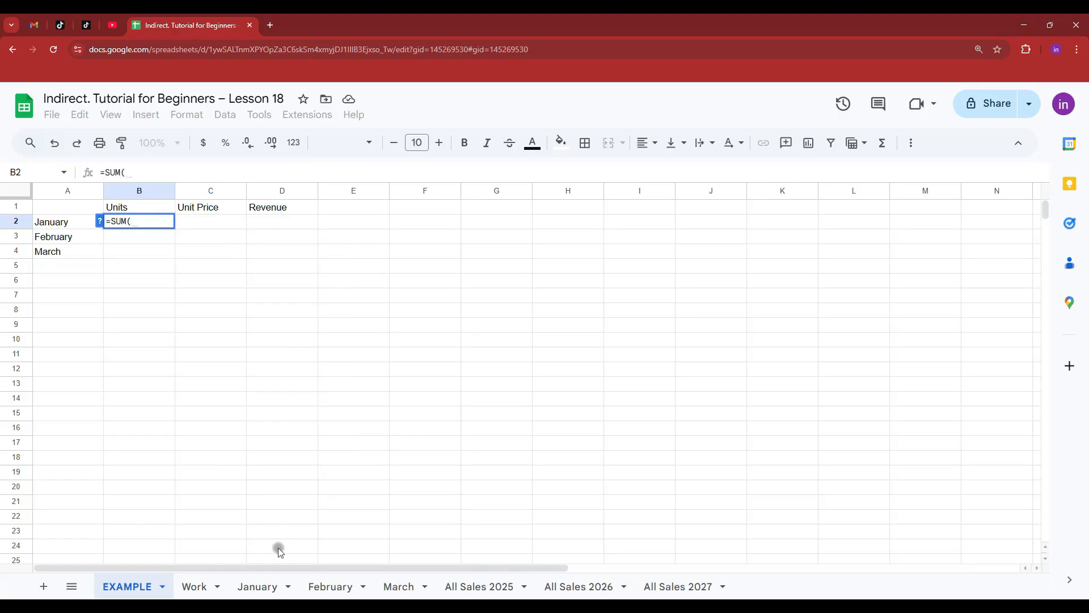
click(269, 586)
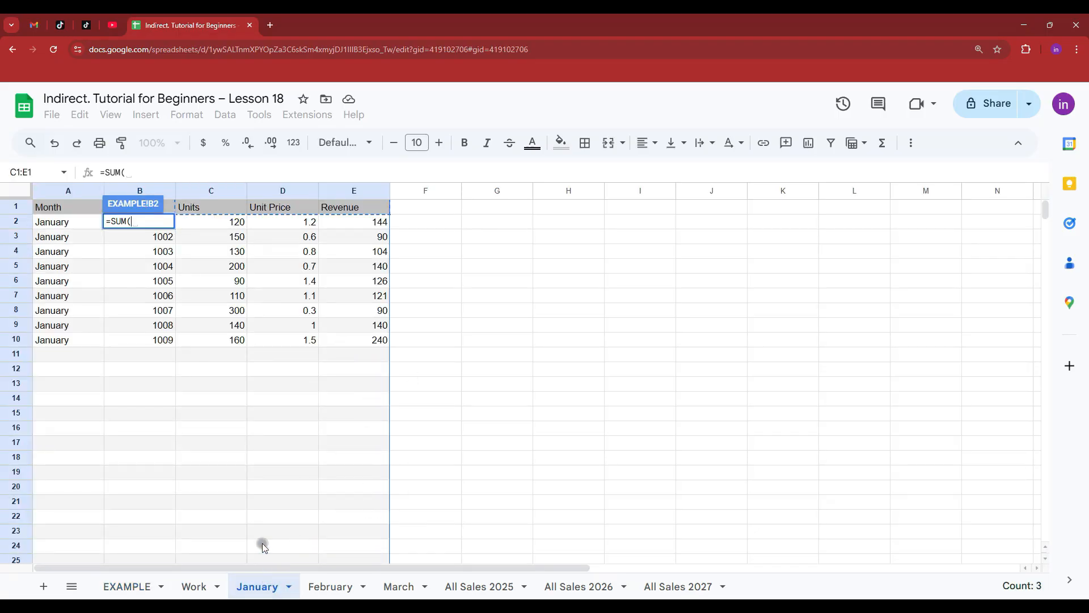
click(208, 191)
key(Return)
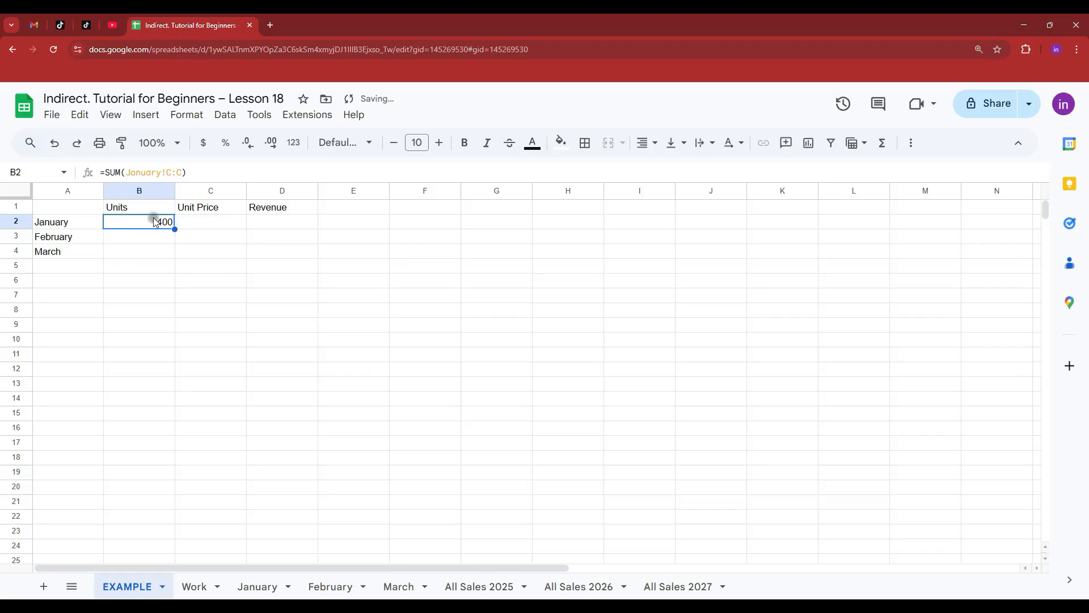
drag(176, 229, 263, 227)
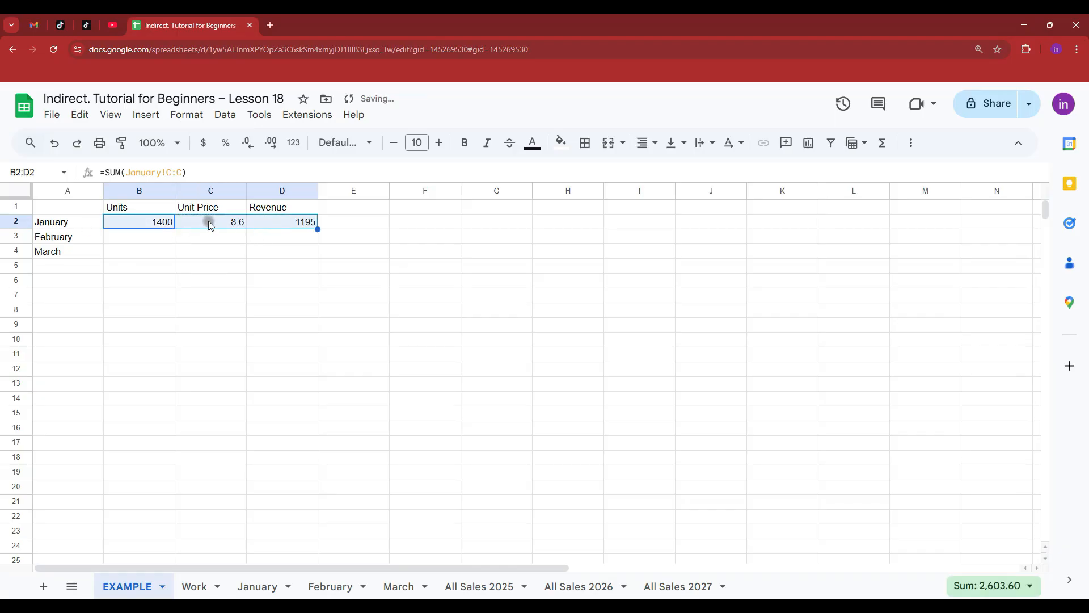
Step: Check the formulas in C2 and D2 and compare the January units total with the values in C2:C10 of the January sheet
click(210, 222)
click(286, 227)
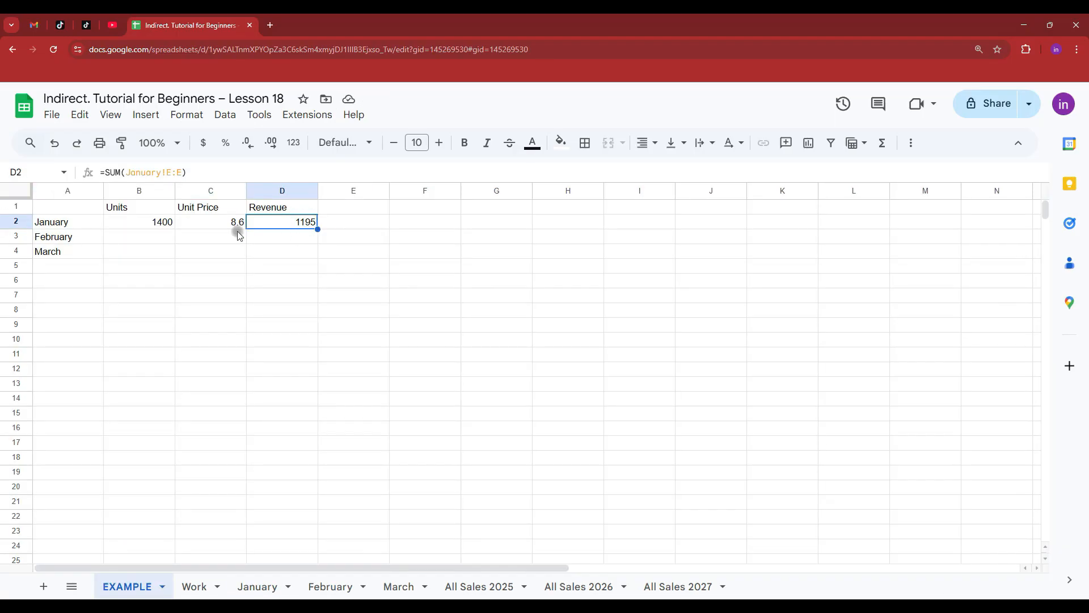
click(258, 586)
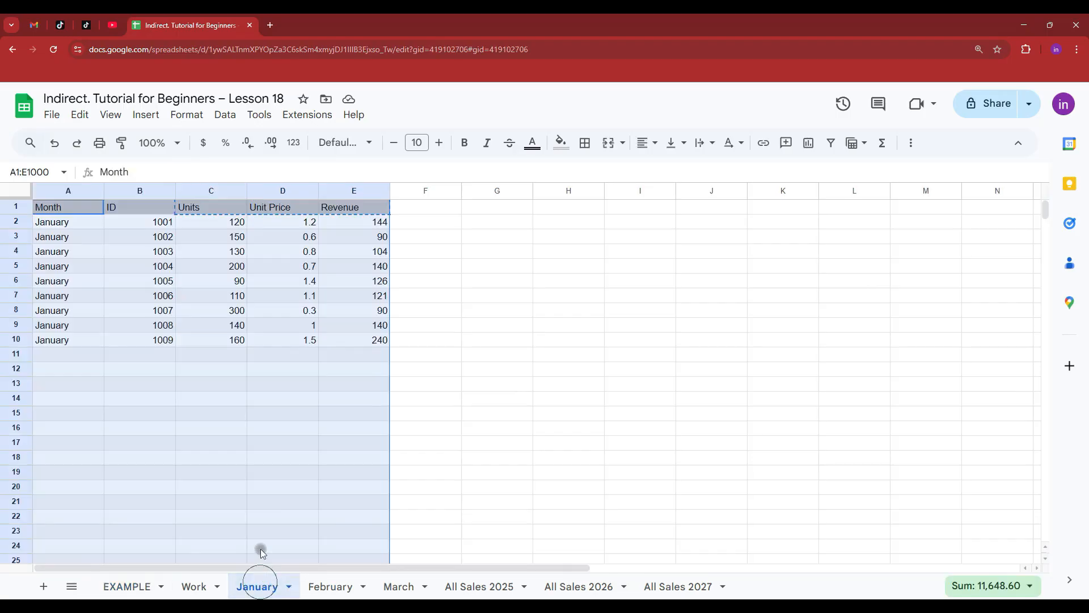
drag(210, 226, 225, 341)
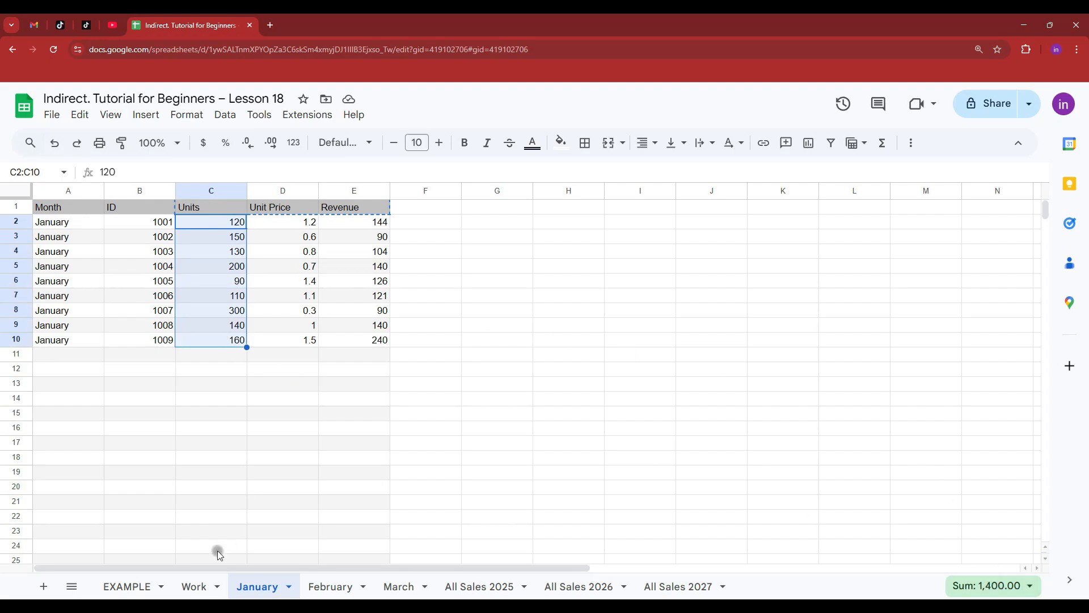
click(193, 586)
key(ctrl+shift+Page_Up)
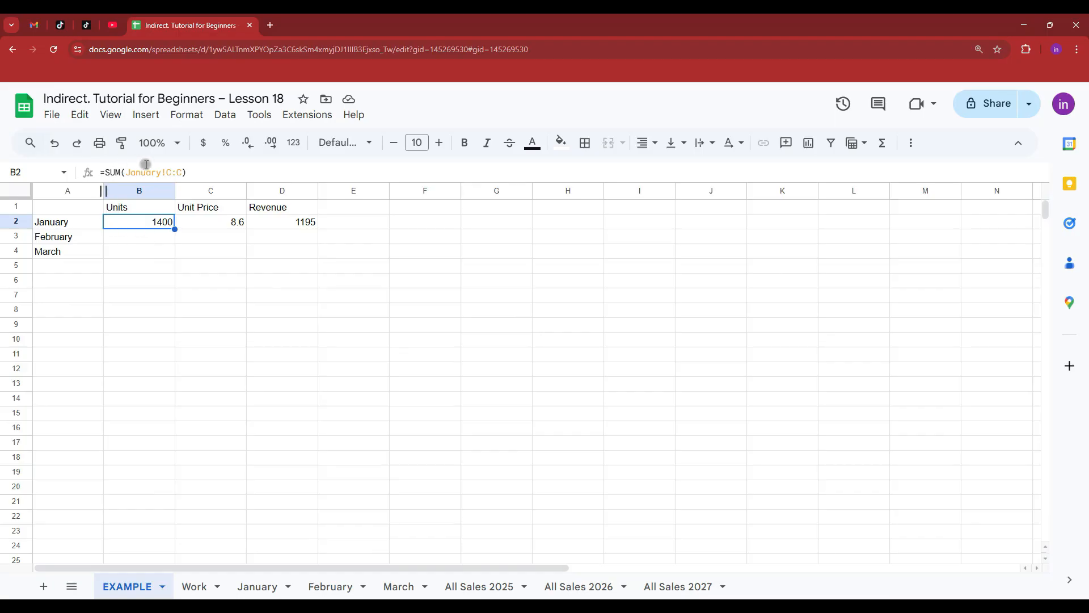
Step: Reuse the January SUM formula in B3 as =SUM(February!C:C) and fill it across to D3
click(55, 242)
click(59, 253)
click(77, 238)
click(164, 223)
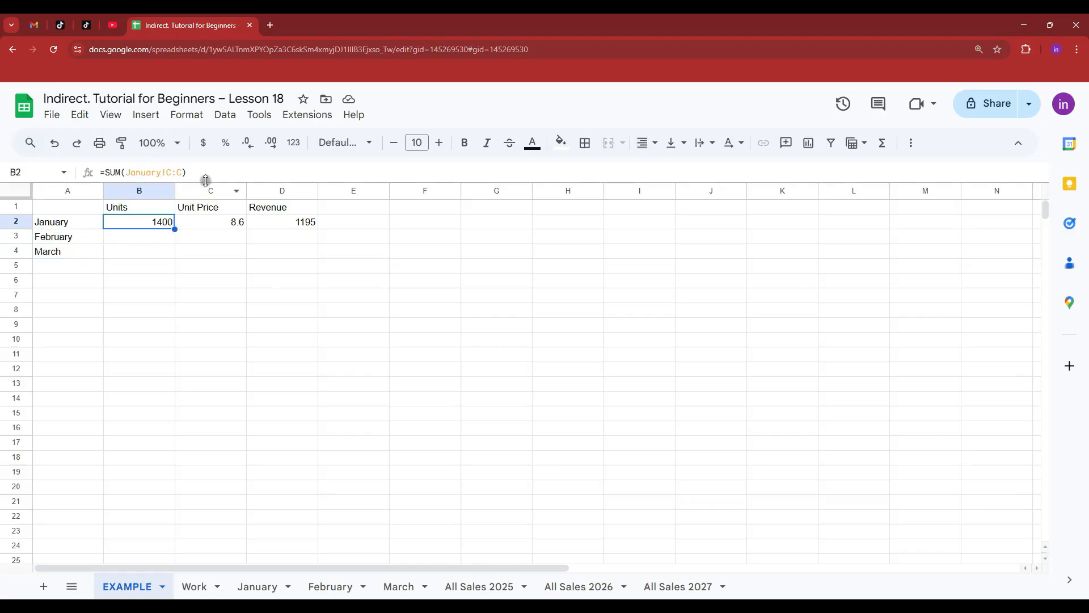
drag(206, 180, 89, 180)
key(ctrl+c)
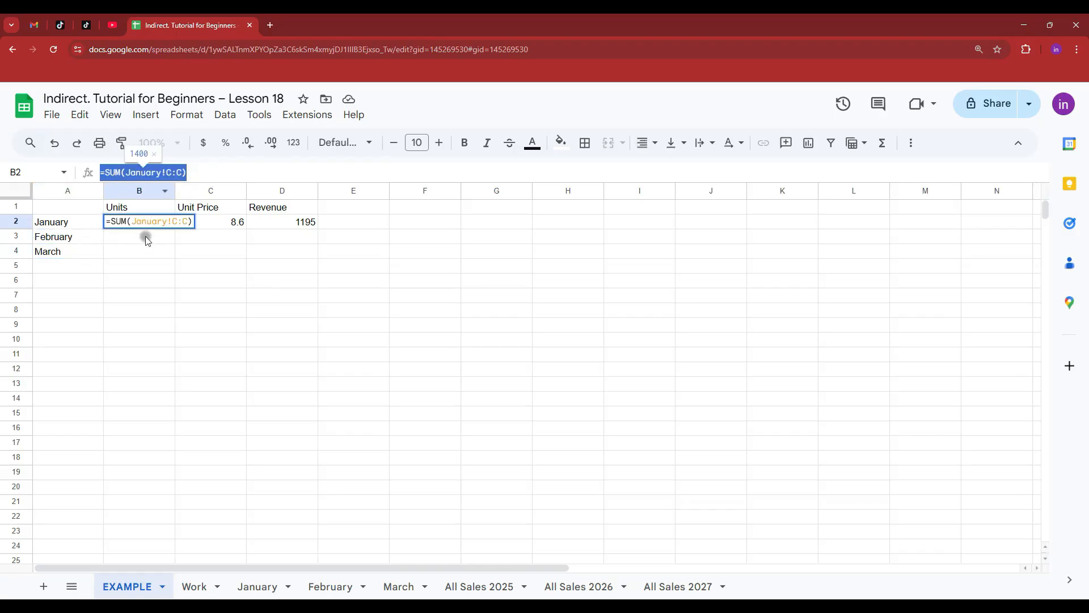
click(146, 236)
key(ctrl+v)
click(329, 587)
click(363, 586)
click(333, 409)
click(127, 587)
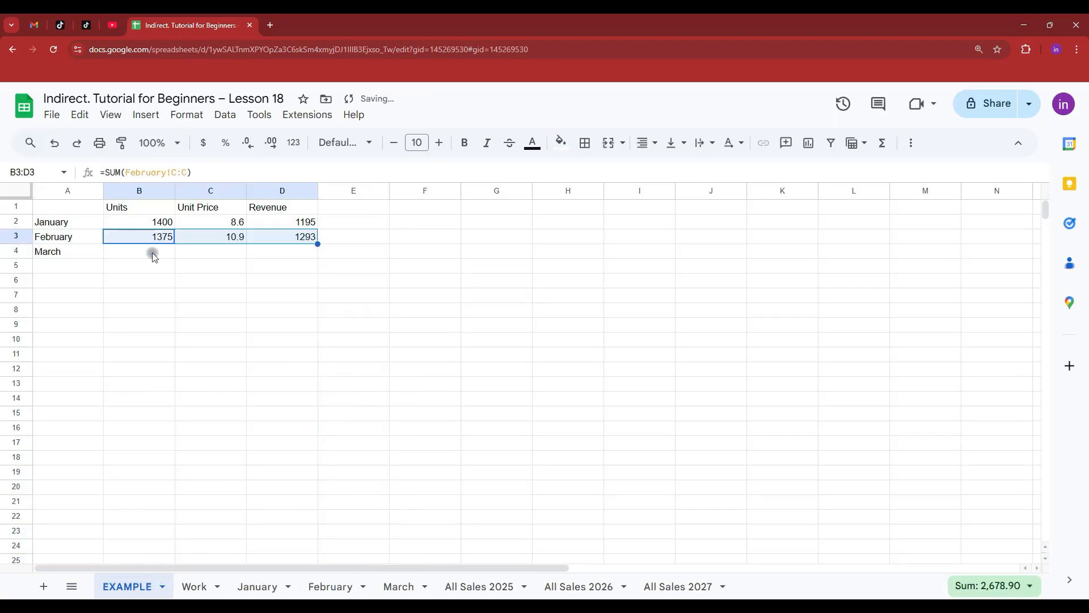
Step: Fill the February totals down to row 4, change the formula in B4 to =SUM(March!C:C) and fill it across to D4
drag(321, 245, 318, 259)
click(136, 251)
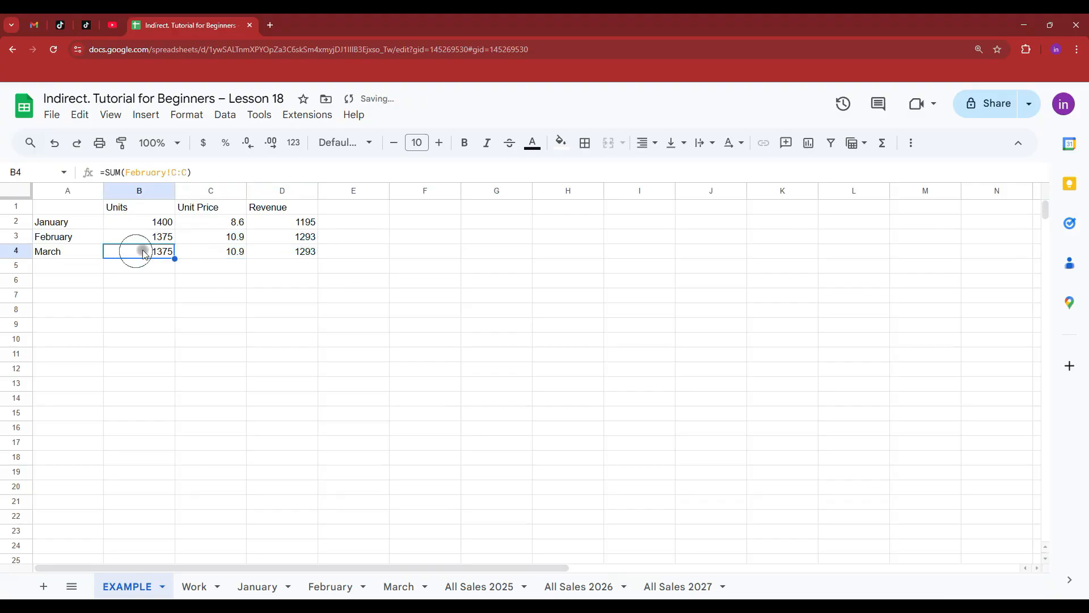
drag(168, 172, 125, 172)
text(March)
key(Return)
click(158, 253)
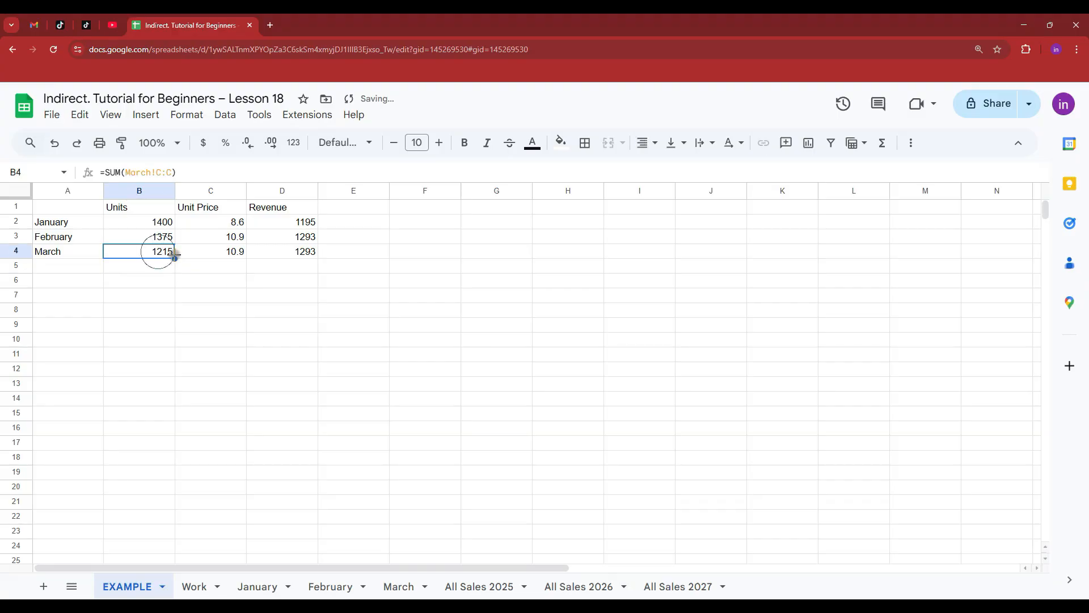
drag(175, 259, 289, 262)
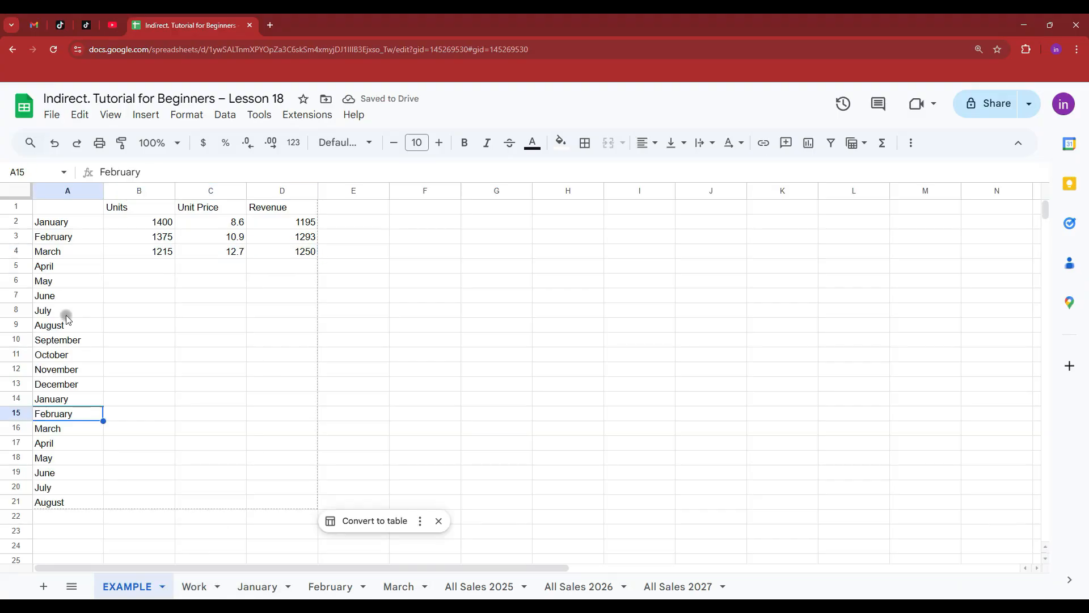
Step: Extend the month list in column A to August in A9, clearing the surplus months in A10:A22
drag(68, 339, 71, 510)
key(Delete)
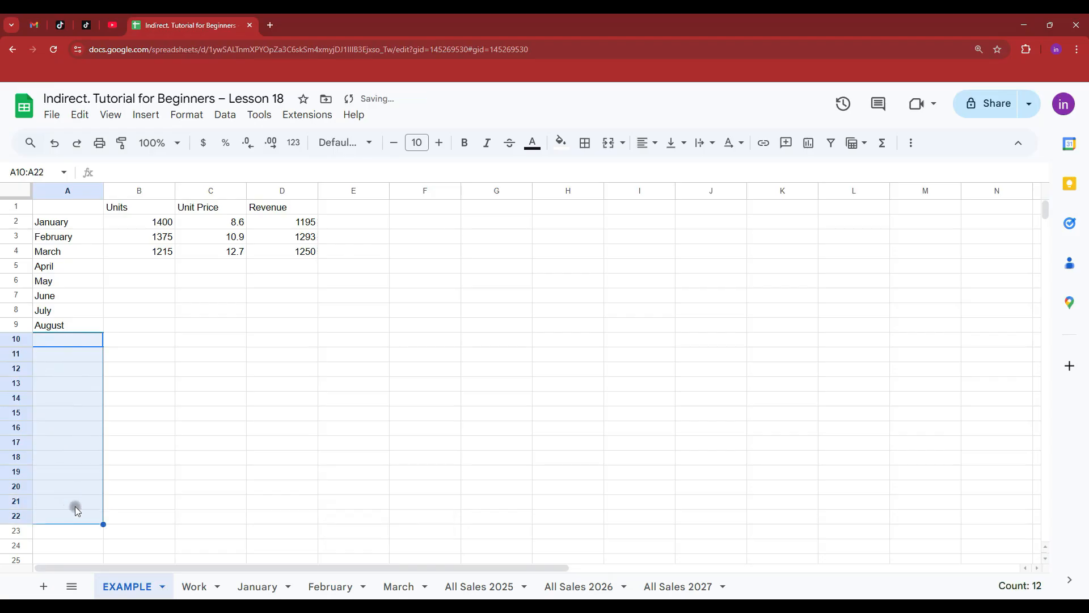
click(153, 261)
click(153, 254)
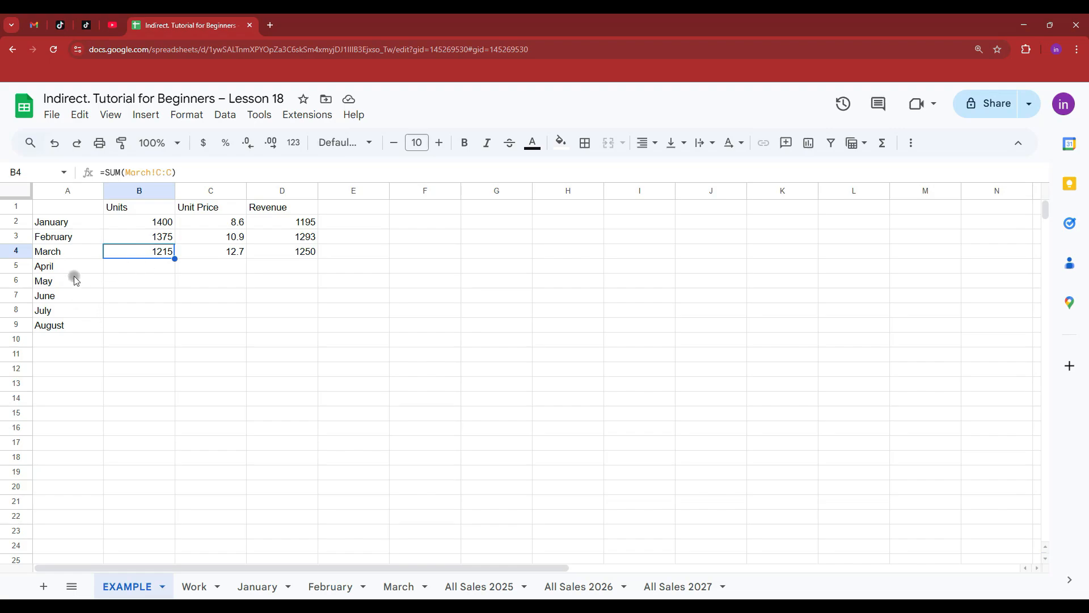
Step: Copy the January!C:C reference out of the B2 formula and paste it as text into E2
click(157, 223)
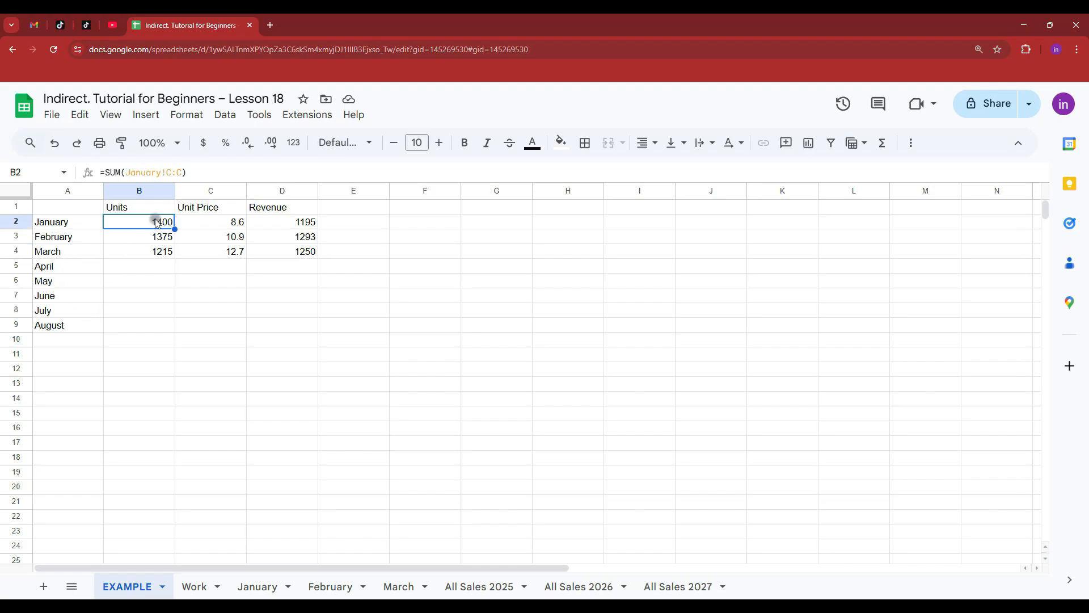
click(370, 223)
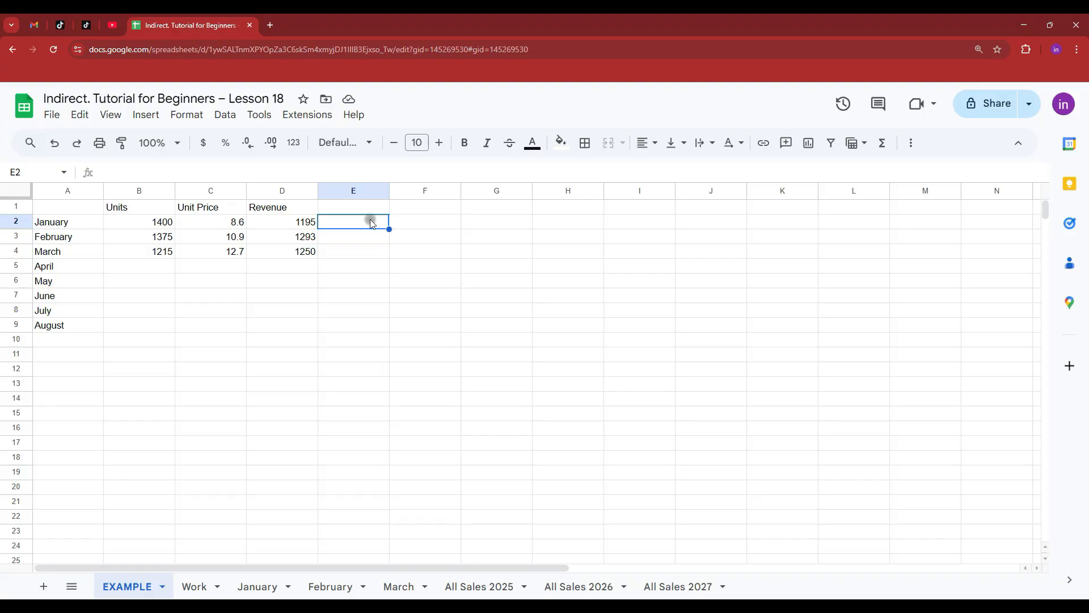
click(159, 223)
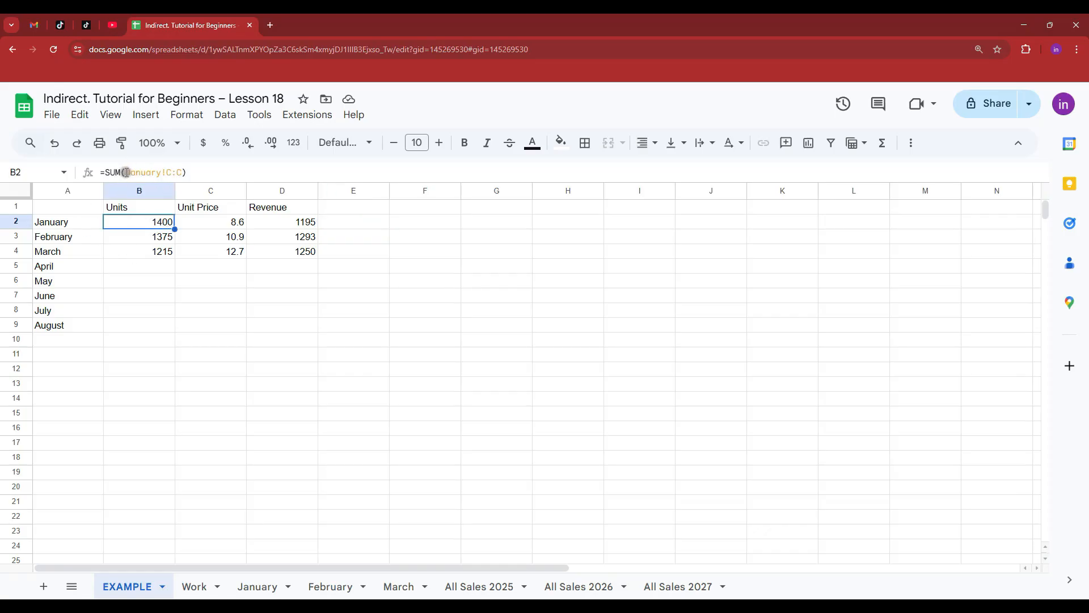
drag(126, 172, 186, 173)
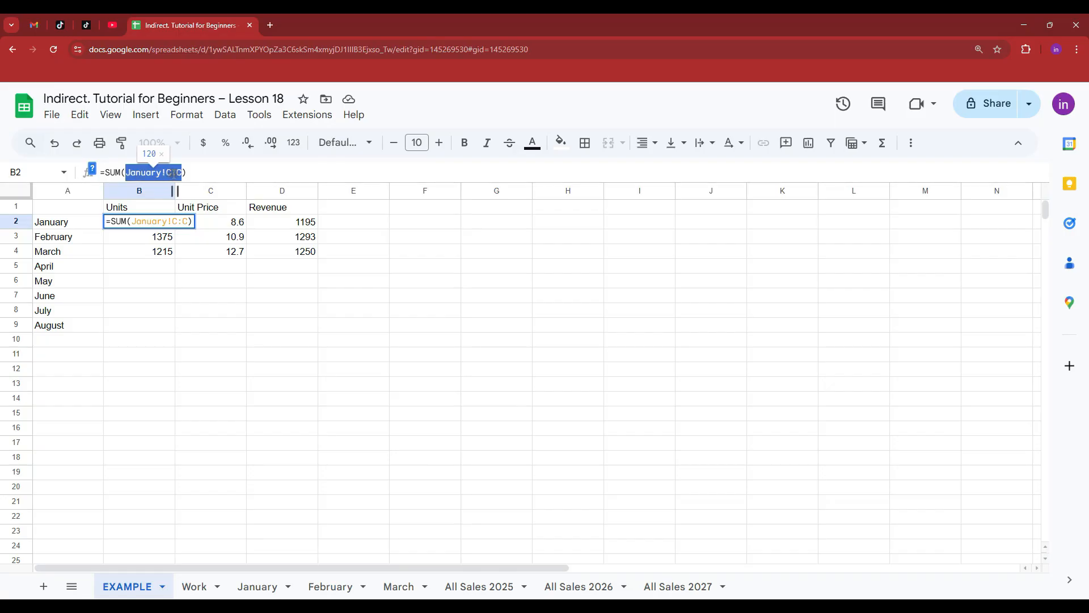
key(ctrl+c)
click(358, 224)
key(ctrl+v)
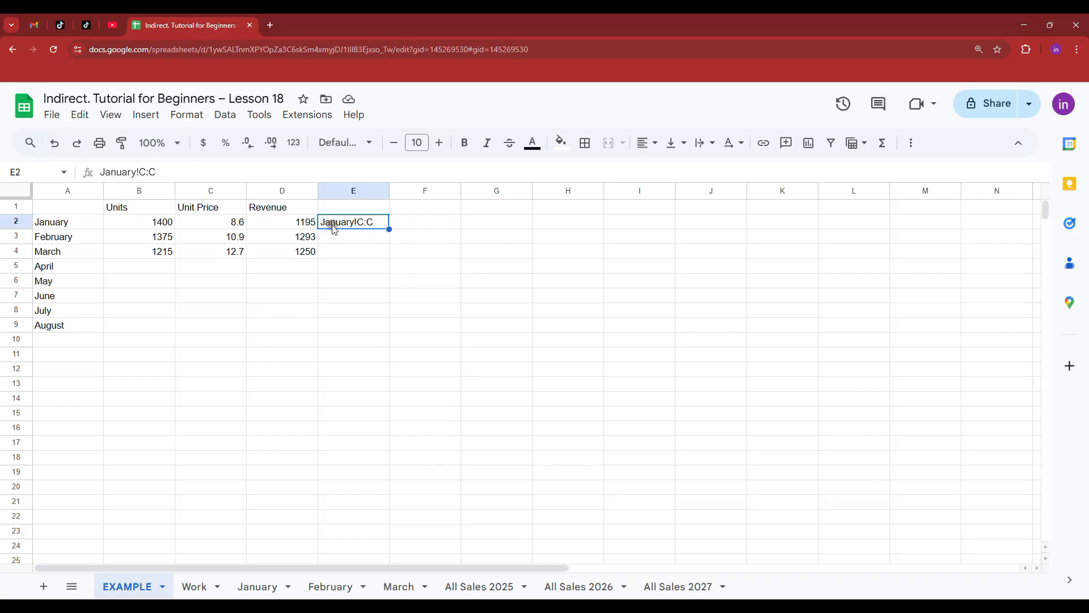
Step: Replace the sheet name January in E2 with the opening of an INDIRECT function, keeping !C:C
double_click(352, 226)
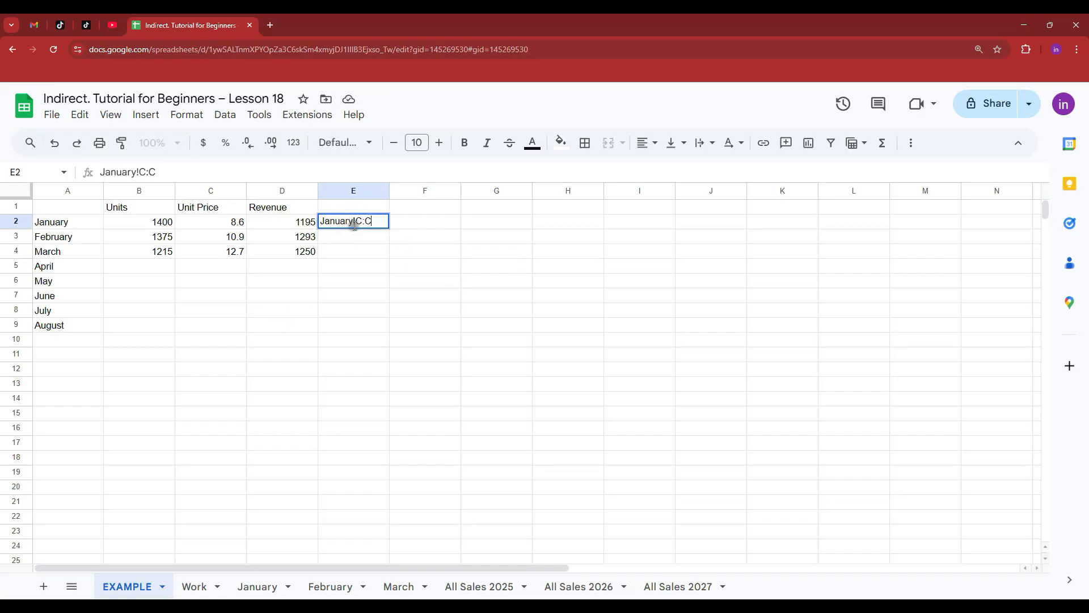
drag(354, 221, 306, 222)
key(BackSpace)
text(=)
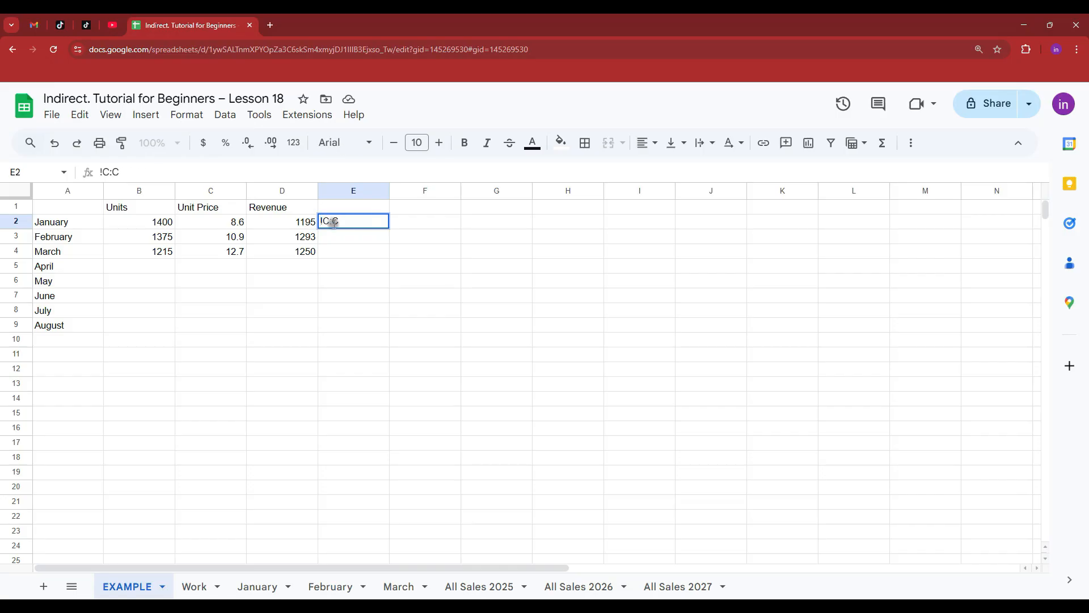
text(ind)
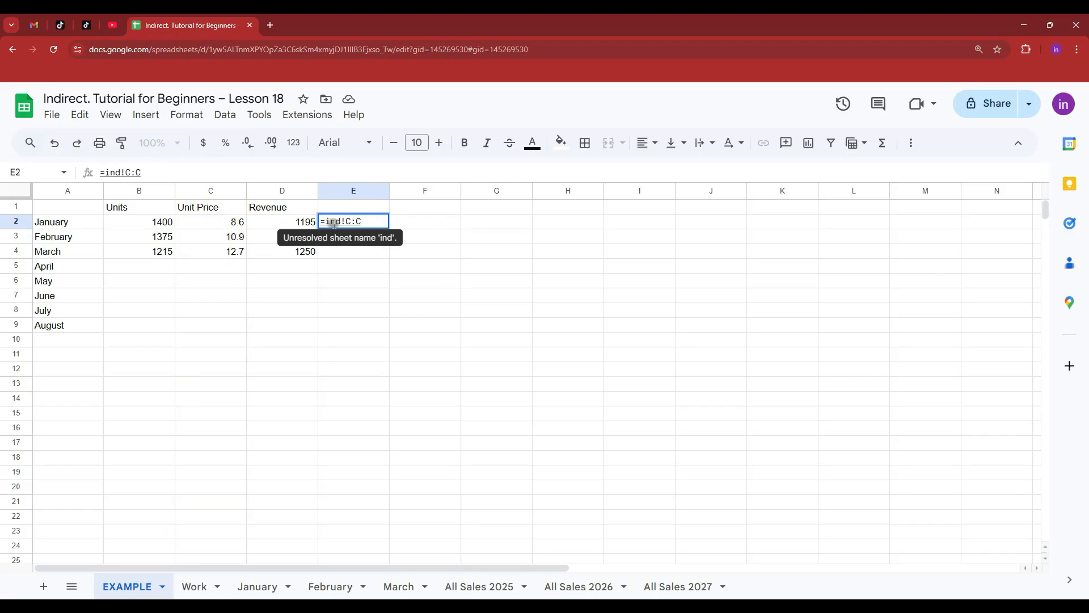
text(irect()
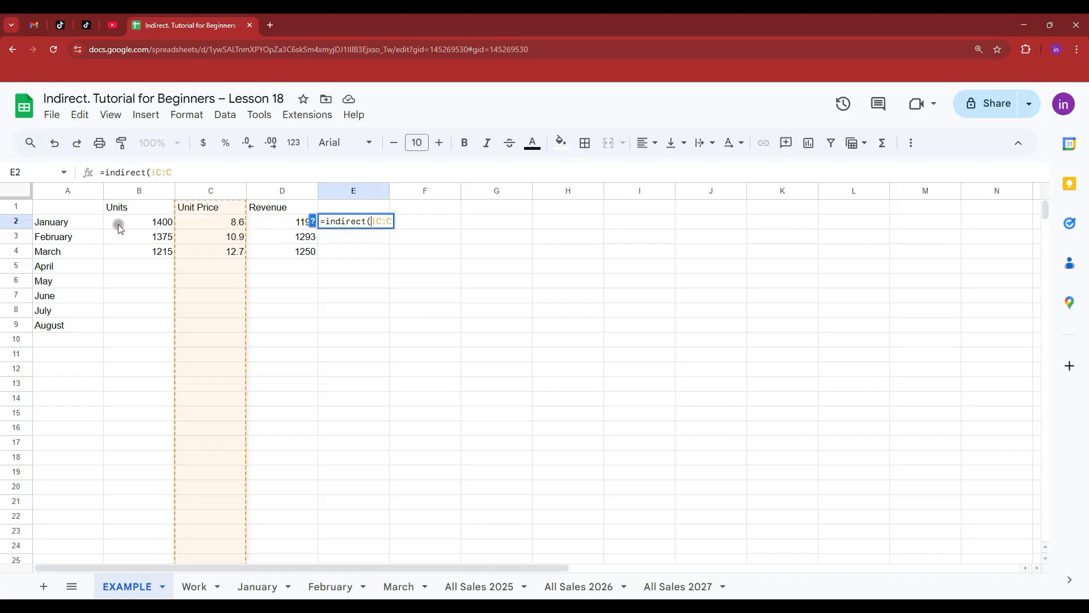
click(71, 222)
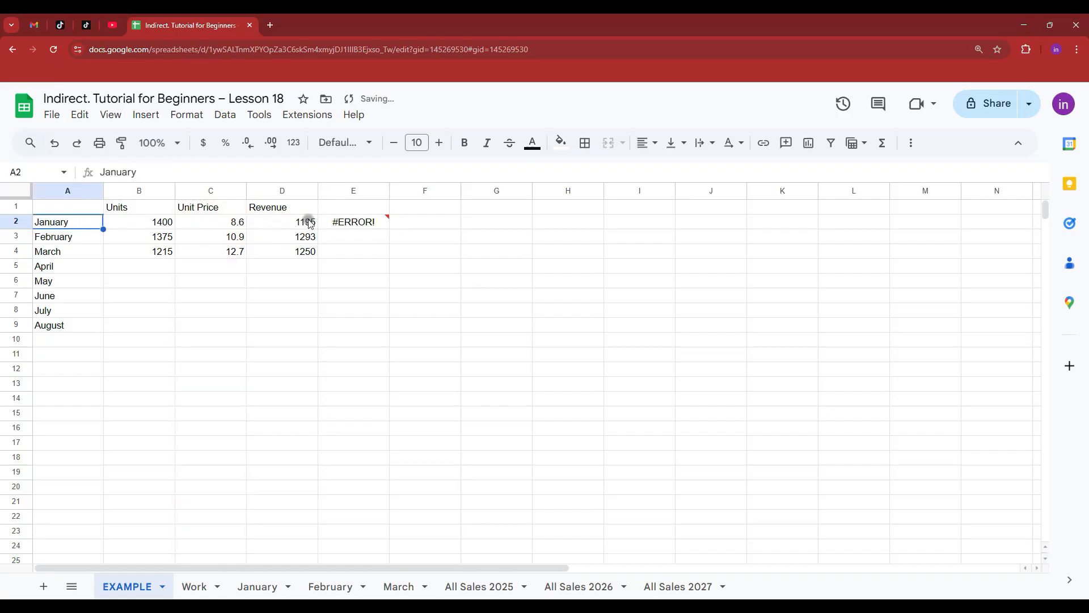
Step: Correct the E2 formula to =indirect(A2&"!C:C"), joining the month in A2 with the quoted column reference
click(346, 222)
click(152, 173)
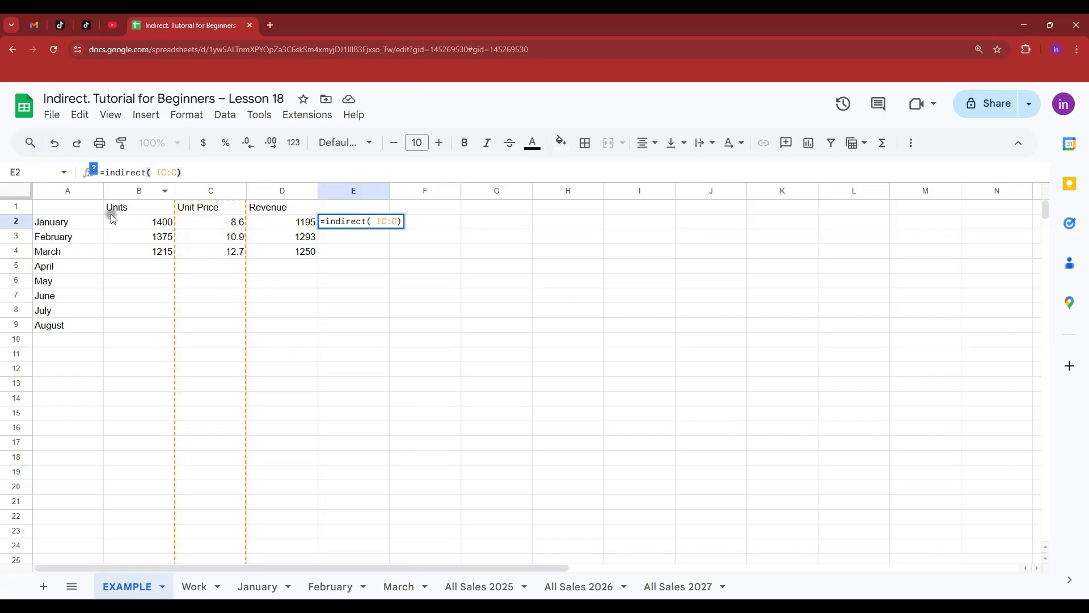
click(72, 222)
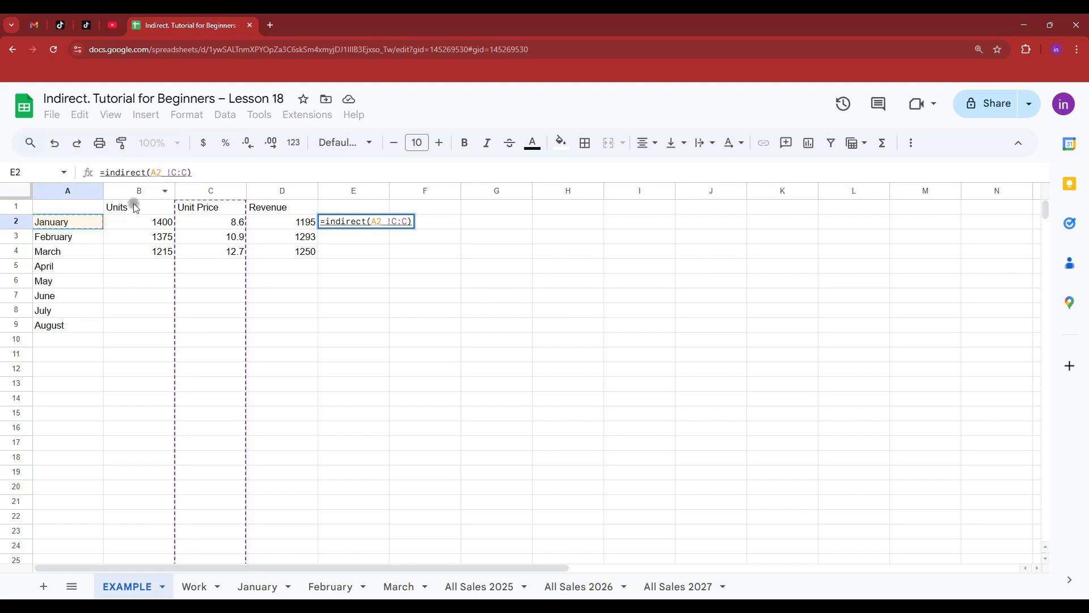
text(&)
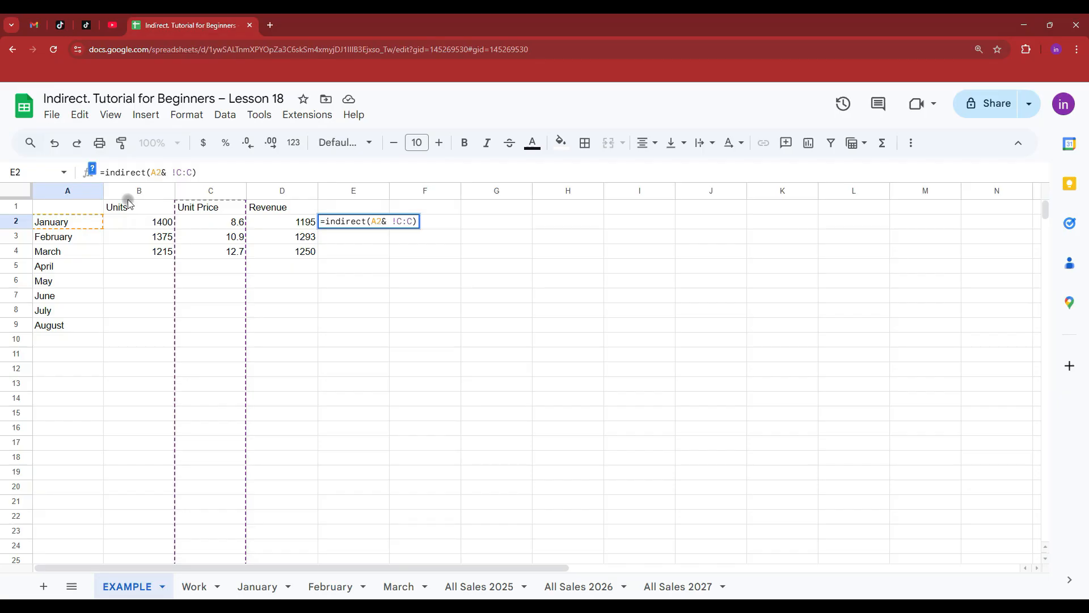
text(")
text(")
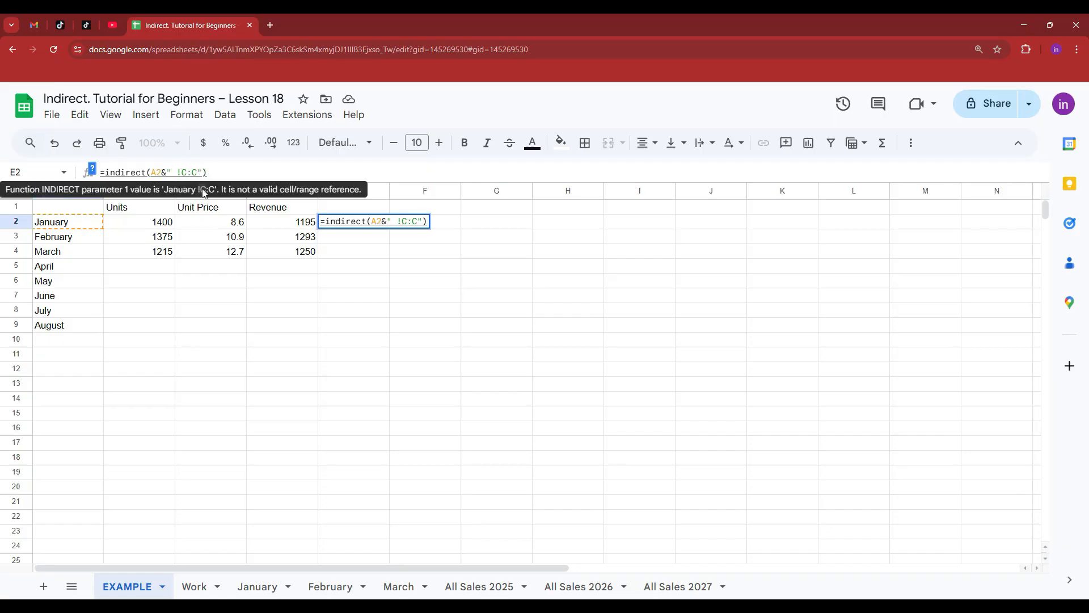
click(181, 171)
key(BackSpace)
key(Return)
key(Up)
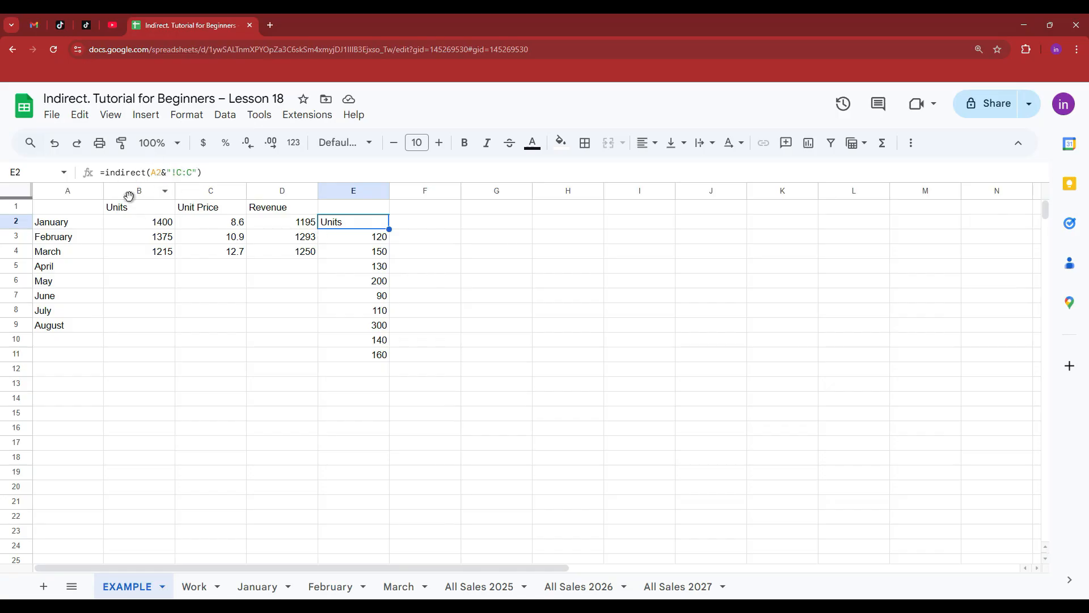
Step: Change the B2 formula to =SUM(indirect(A2&"!C:C")) and fill it down to B4
click(201, 170)
key(Escape)
click(161, 224)
drag(182, 171, 126, 172)
key(ctrl+v)
key(Return)
click(159, 222)
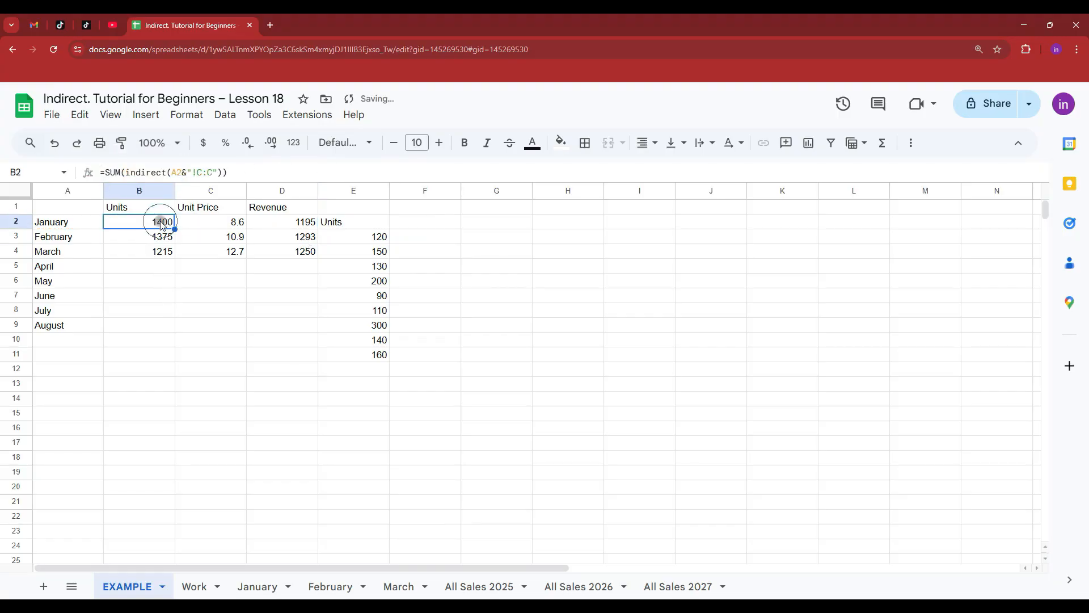
drag(175, 225, 168, 254)
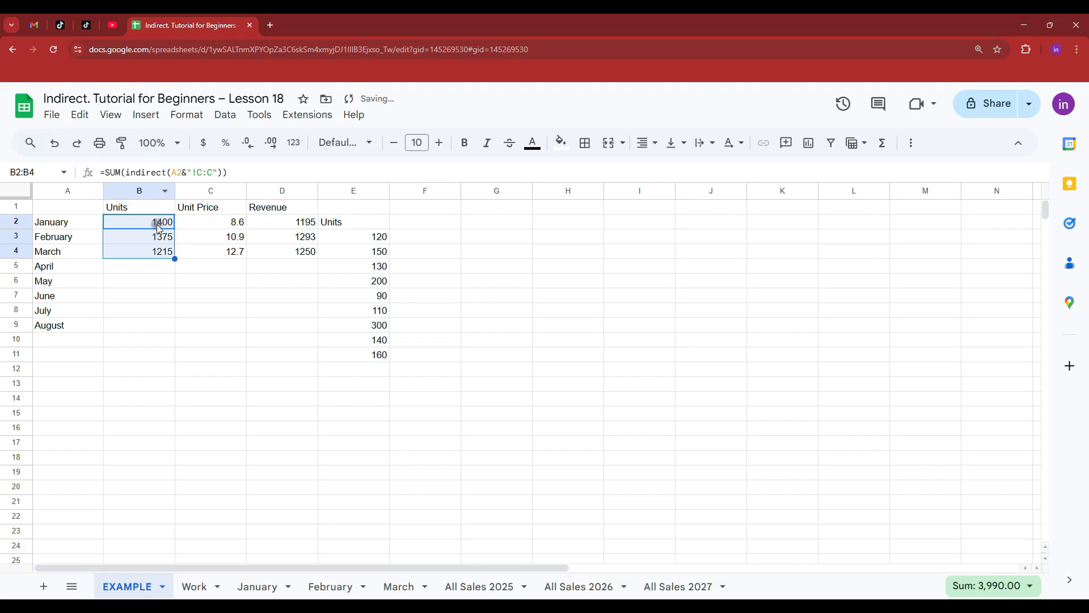
Step: Test the units formula by copying March into A3, and compare B3 with the Units values on the March sheet
click(159, 226)
click(104, 237)
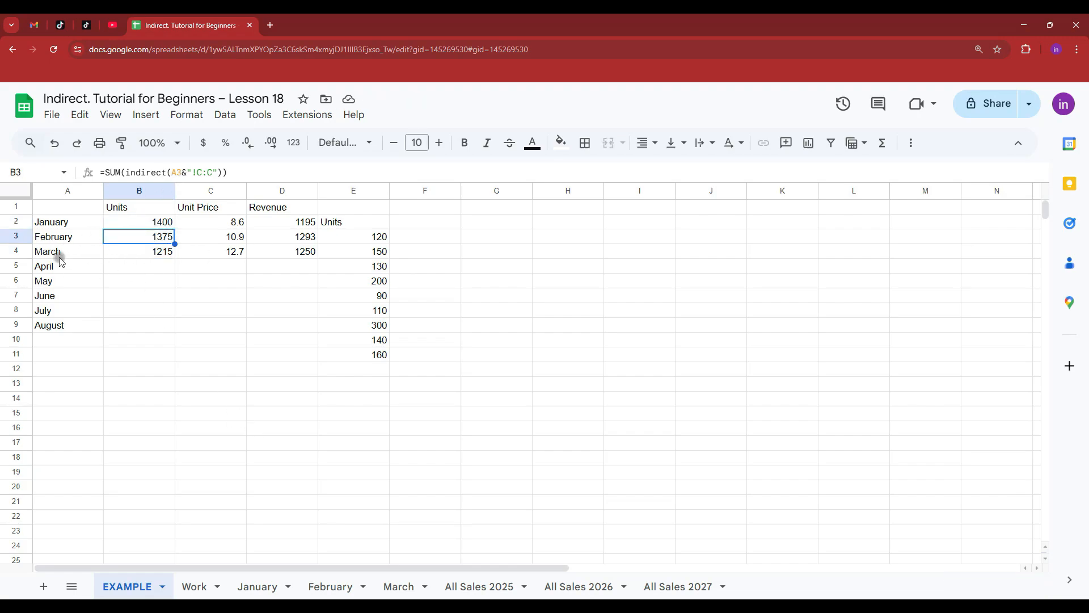
click(74, 259)
key(ctrl+c)
click(76, 237)
key(ctrl+v)
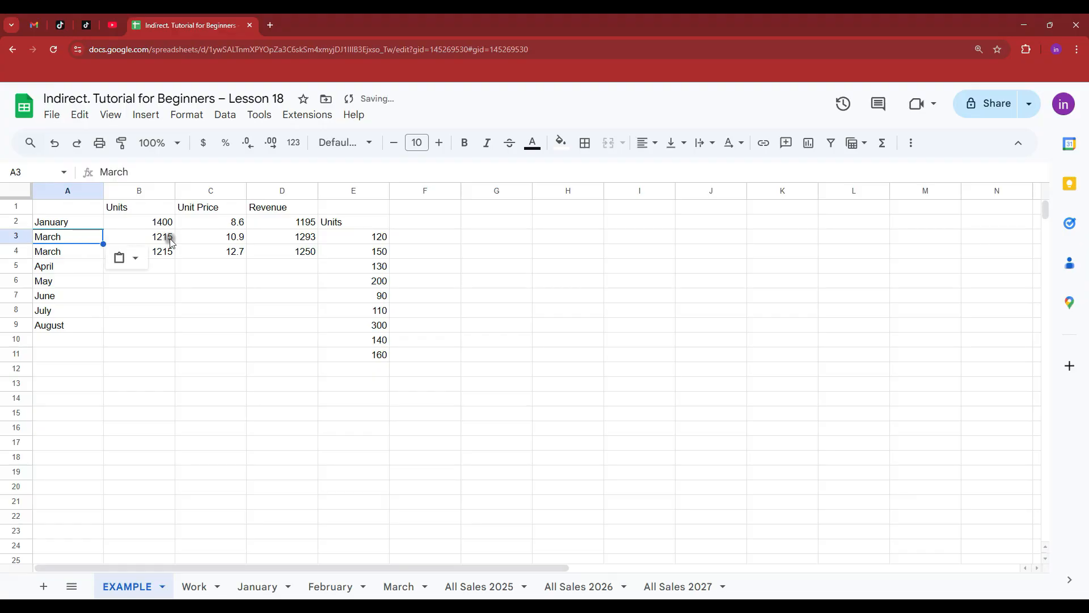
click(167, 237)
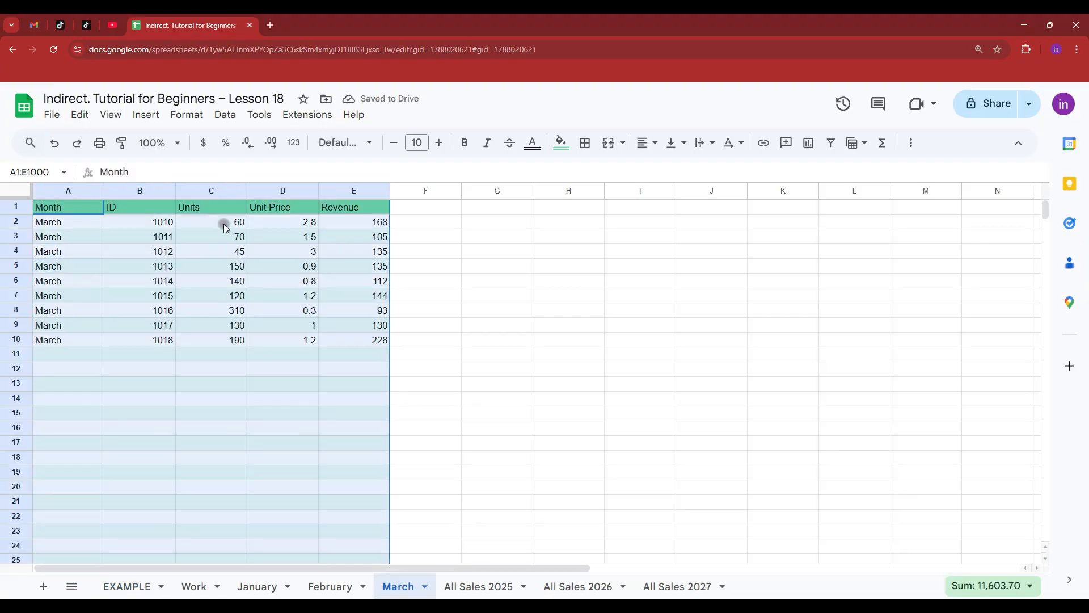
drag(223, 222, 235, 352)
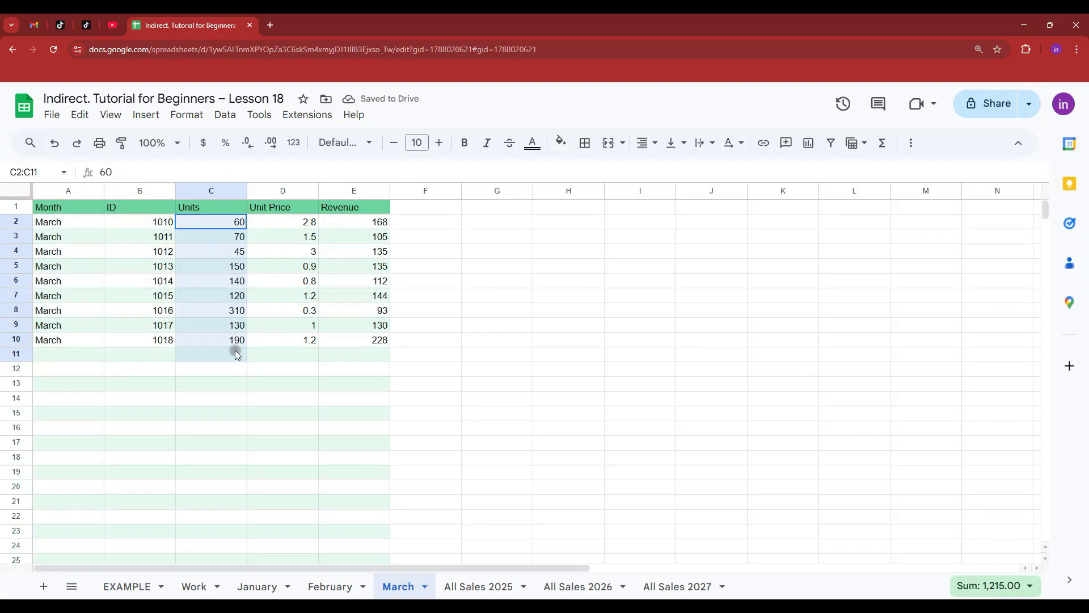
click(134, 586)
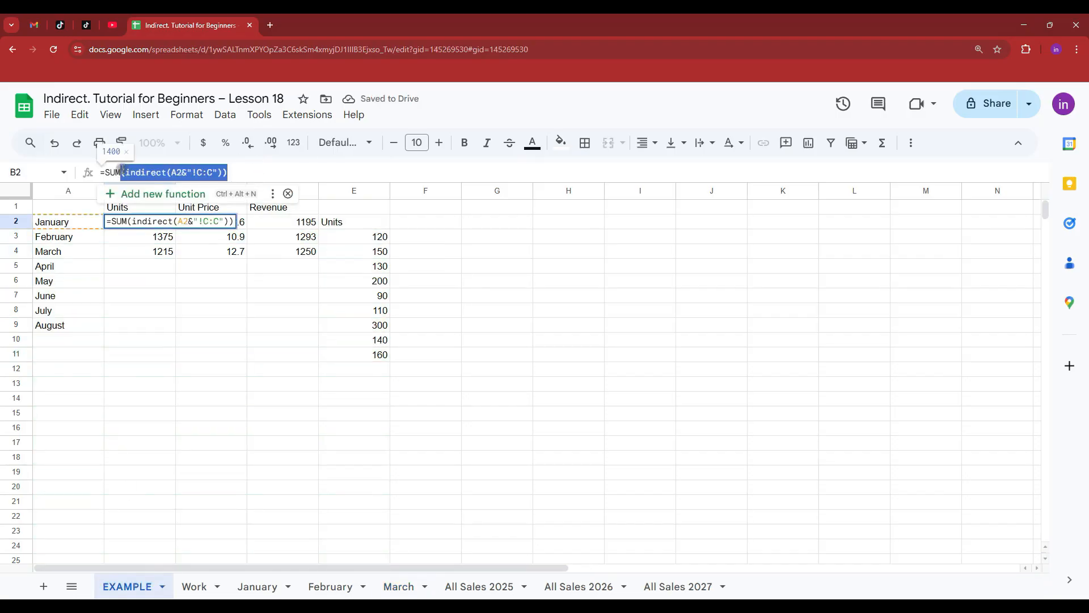
Step: Convert the sums in C2 and D2 to INDIRECT on A2 for columns D and E, and fill the formulas down to row 4
key(Escape)
click(210, 222)
click(230, 172)
drag(230, 172, 102, 171)
key(ctrl+v)
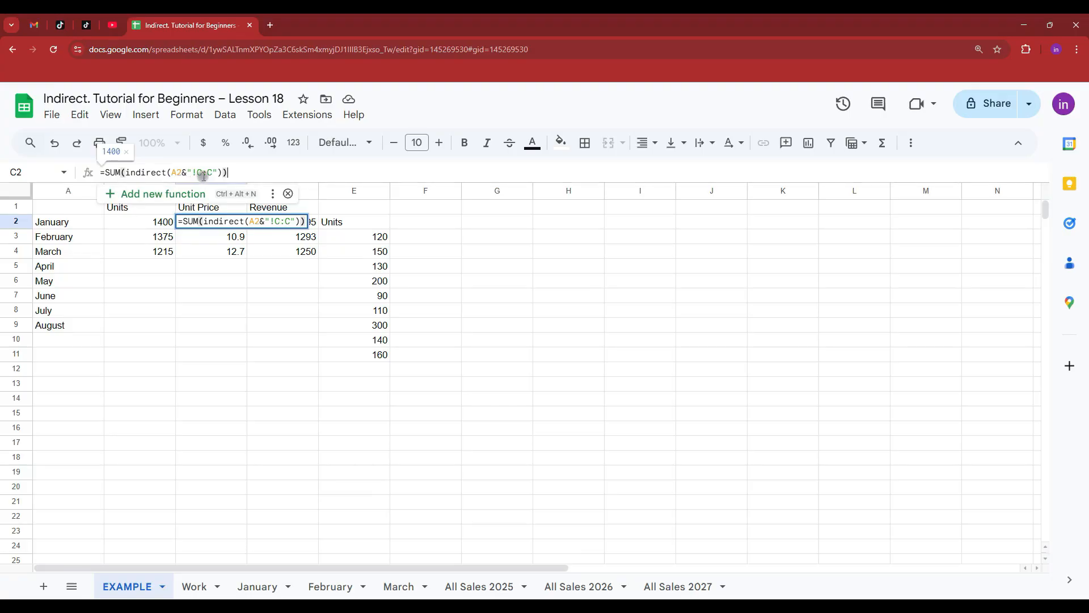
drag(212, 173, 199, 172)
drag(186, 172, 106, 172)
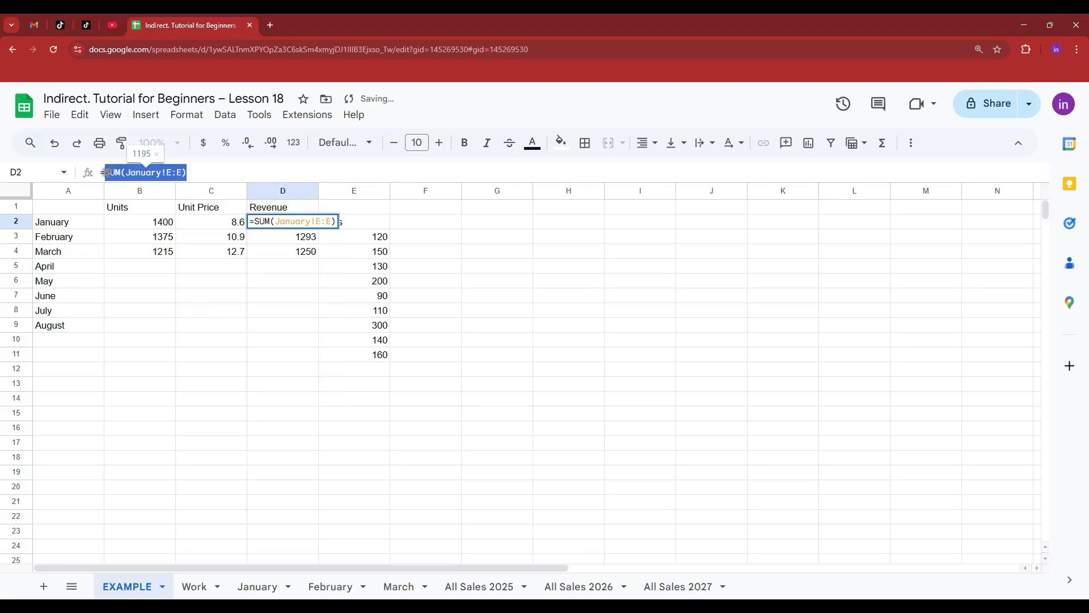
key(ctrl+v)
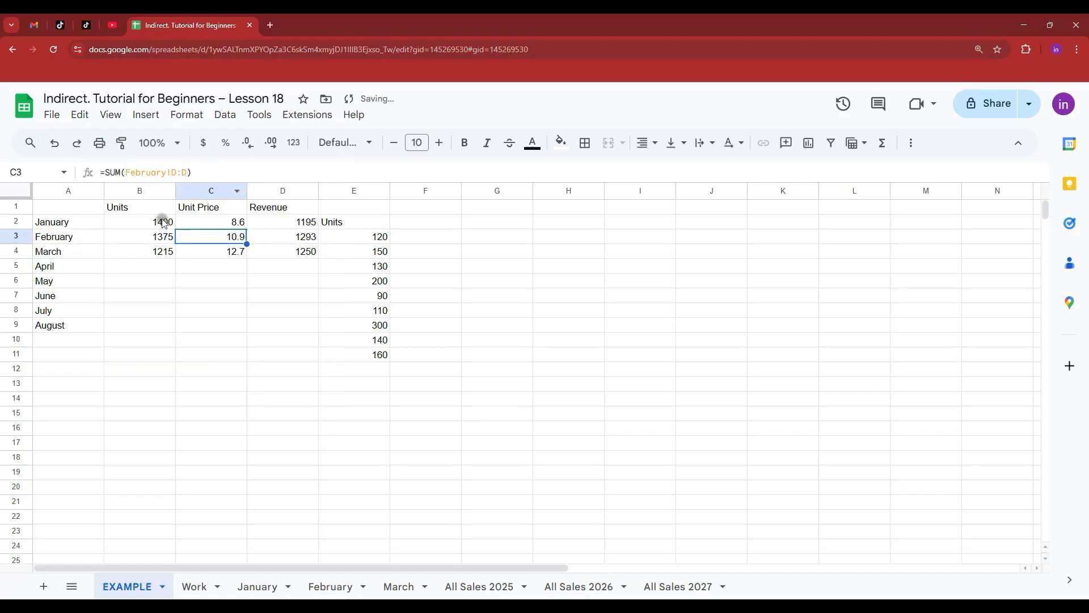
drag(162, 222, 316, 256)
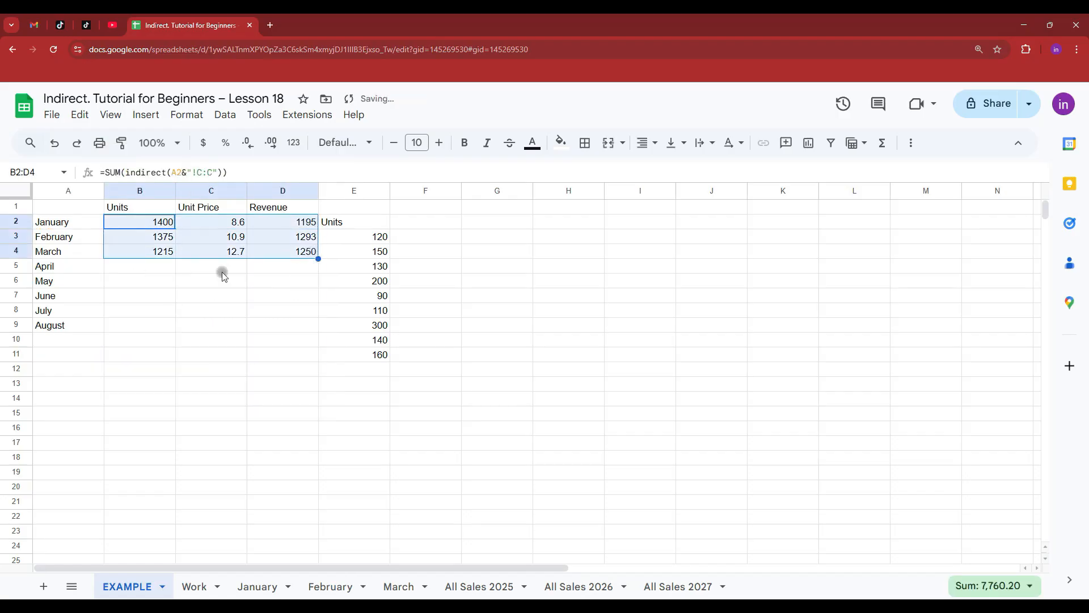
Step: Try March in A3 in place of February, undo it, and inspect the formulas in D3, E2 and B2
click(67, 252)
key(ctrl+c)
click(72, 236)
key(ctrl+v)
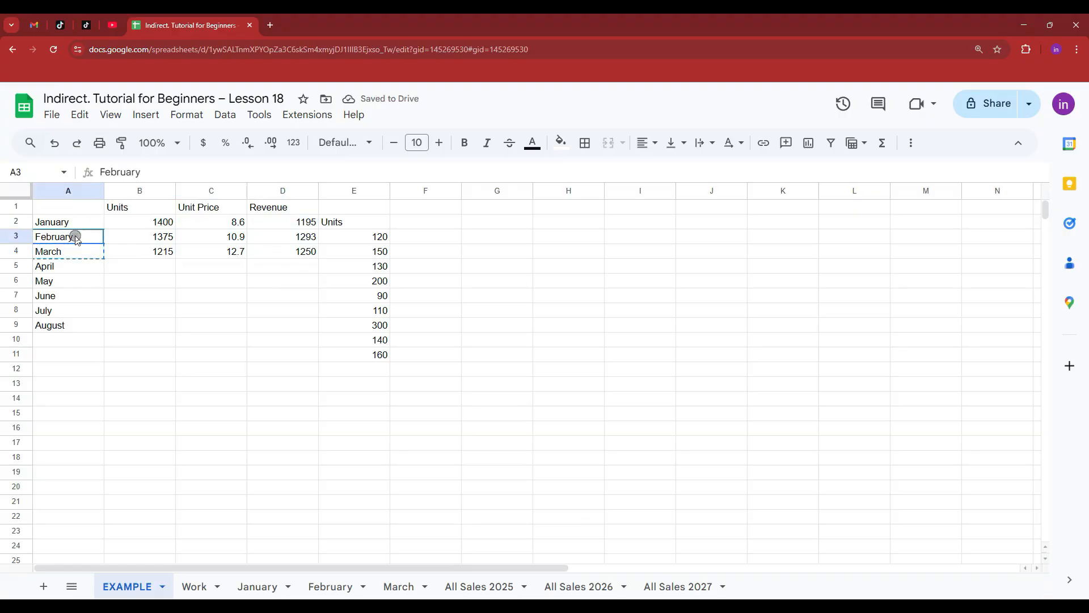
key(ctrl+z)
click(295, 241)
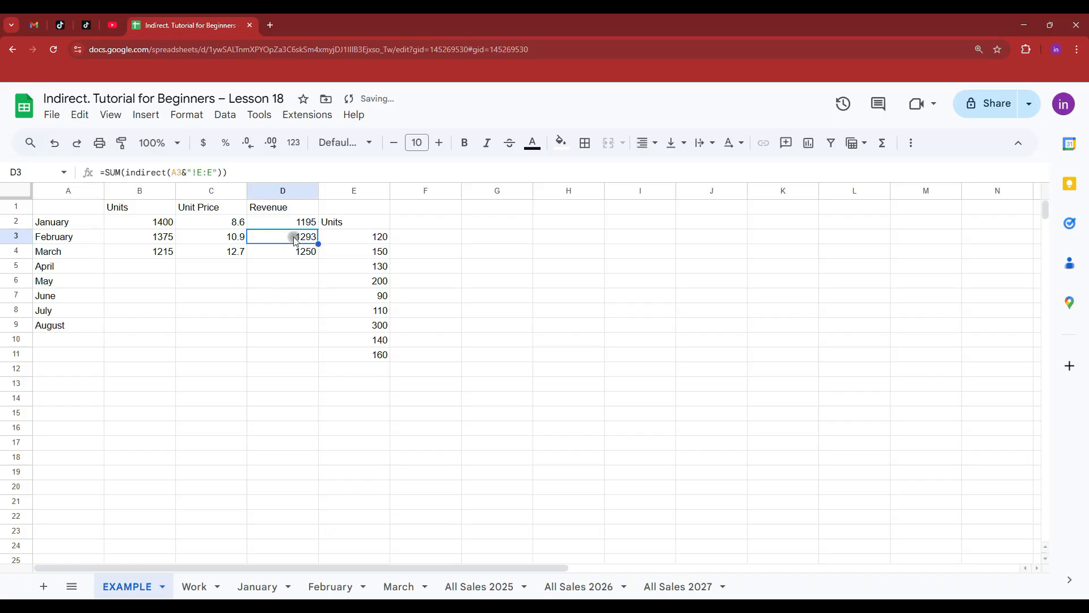
click(352, 222)
click(126, 226)
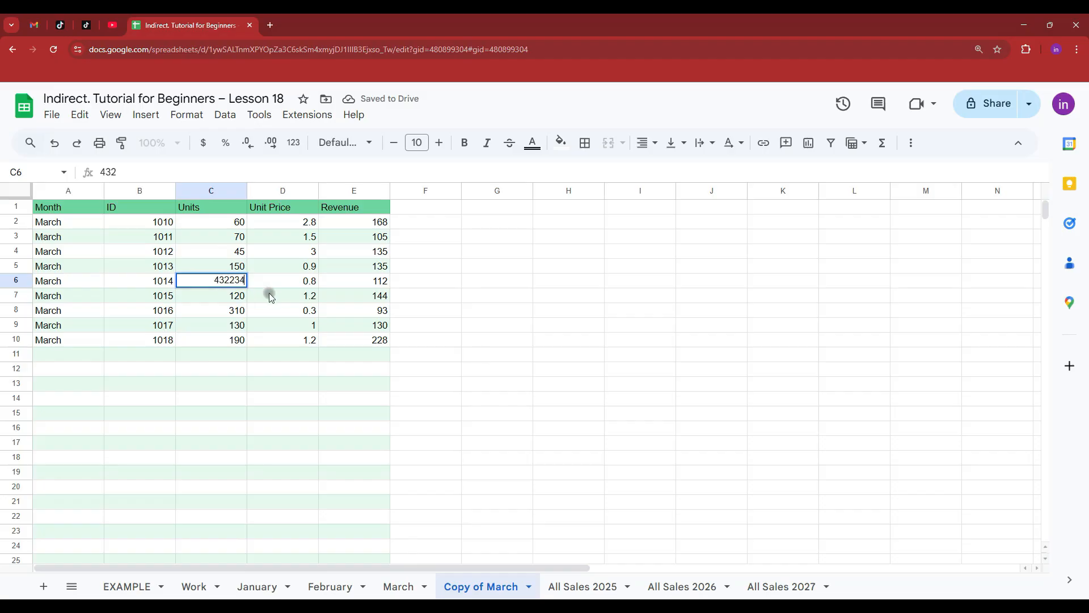
Step: Duplicate the March sheet and set C6 to 432234 and D6 to 123 in the copy
click(298, 282)
text(123)
click(309, 429)
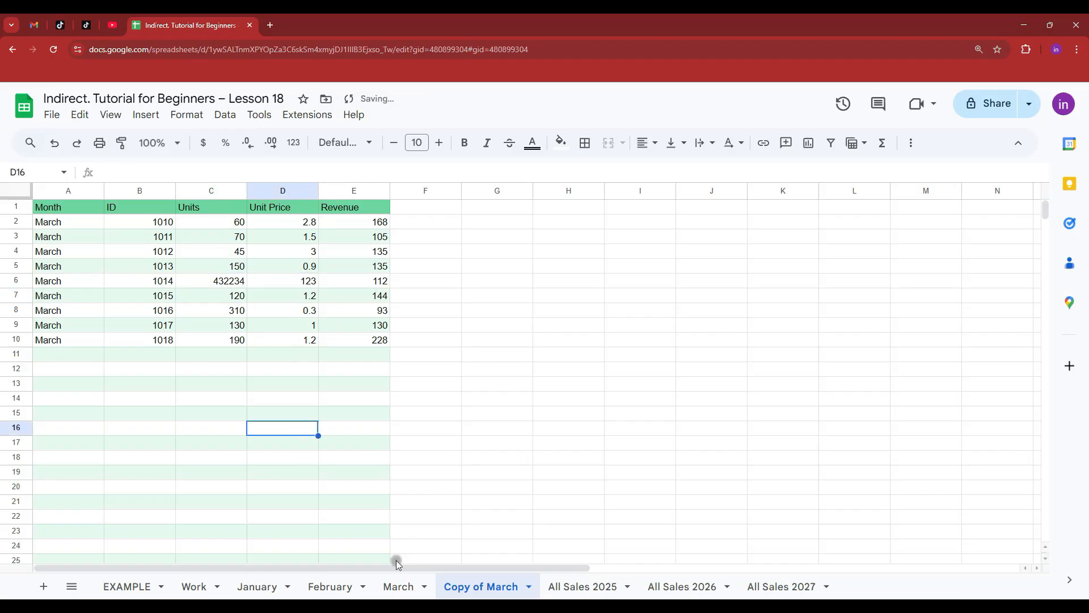
Step: Rename the Copy of March sheet as April to match the month in A5 of the EXAMPLE sheet
right_click(495, 585)
click(130, 586)
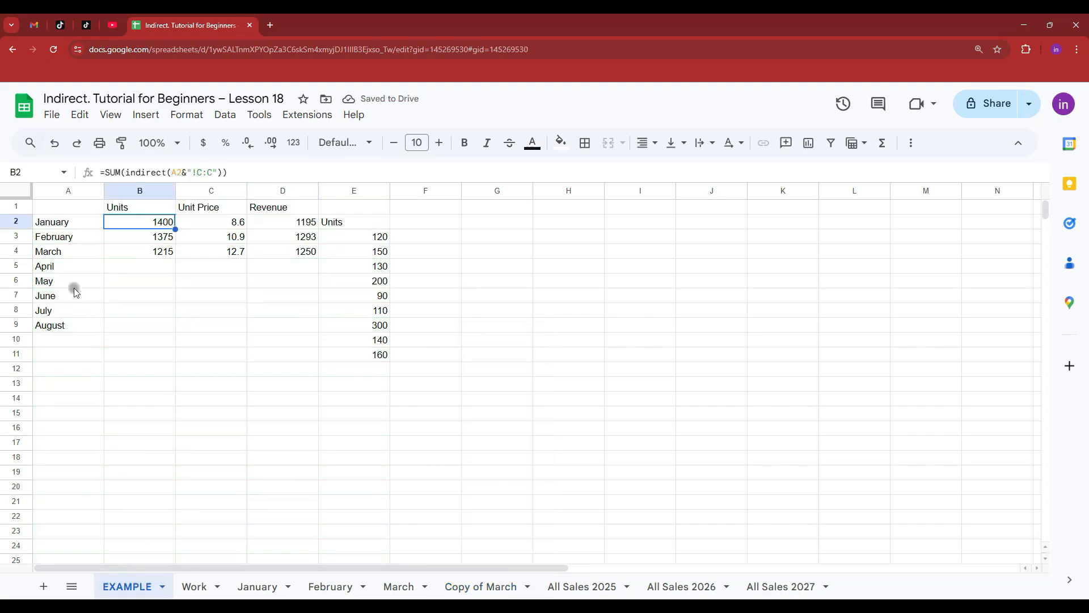
click(63, 267)
right_click(485, 586)
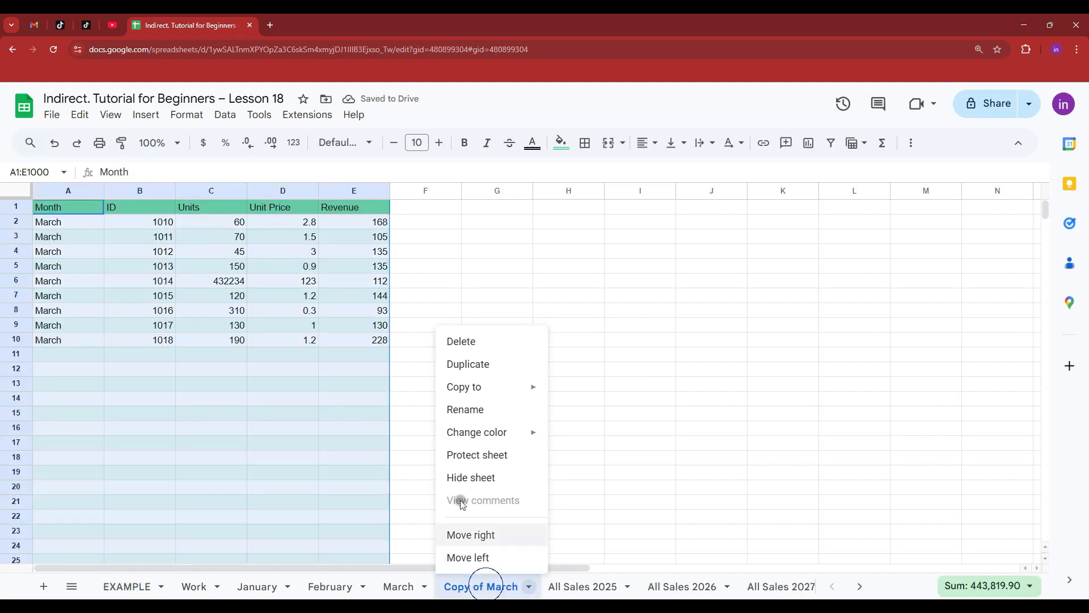
click(471, 409)
text(April)
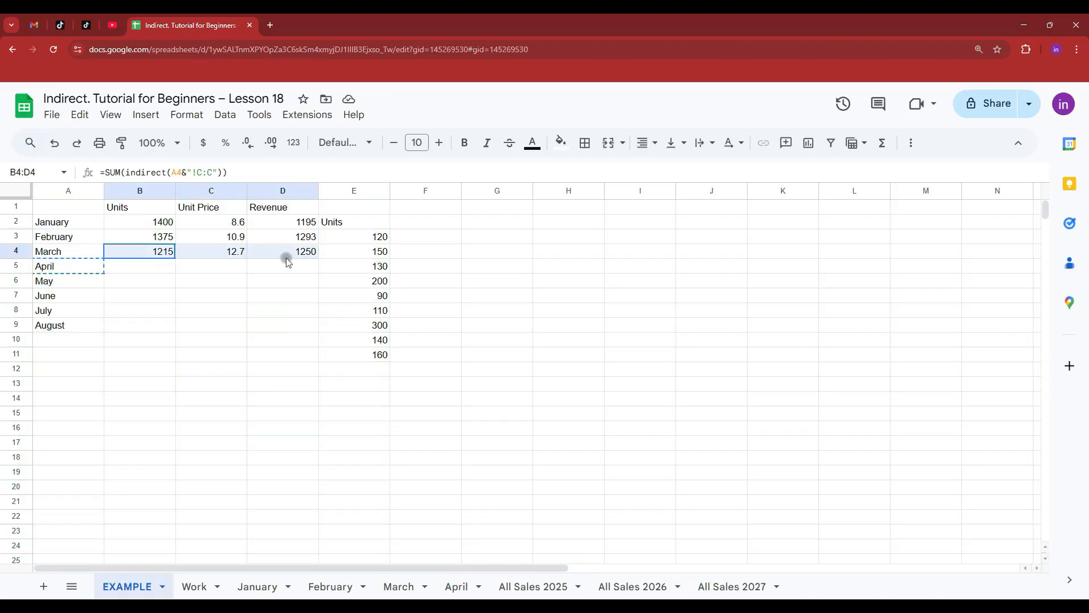
Step: Fill the formulas in B4:D4 of the EXAMPLE sheet down to row 5 and review the April totals
drag(284, 258, 316, 266)
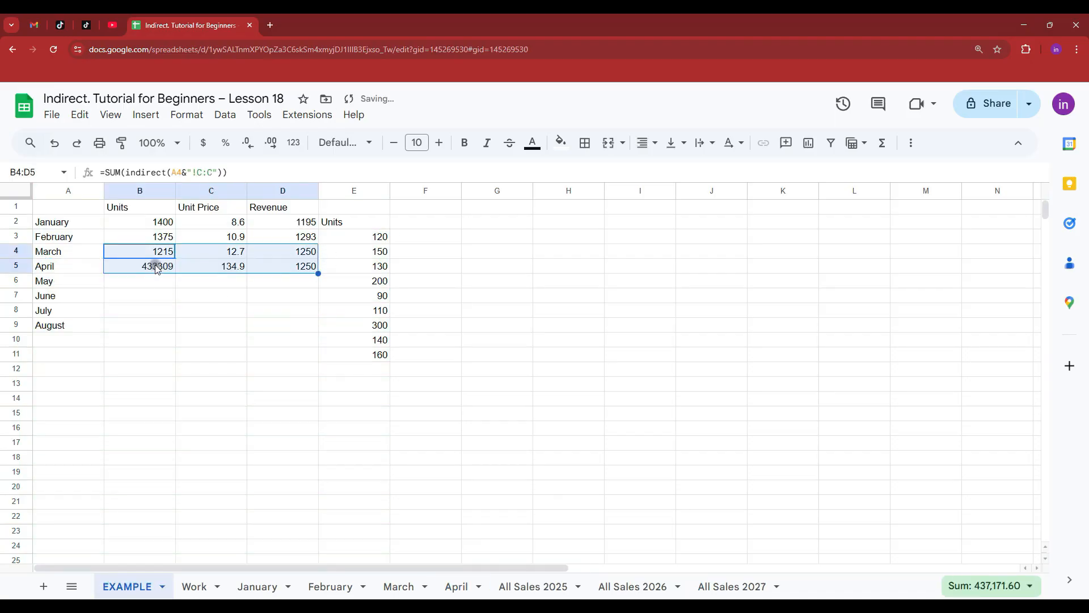
click(155, 265)
drag(60, 269, 299, 274)
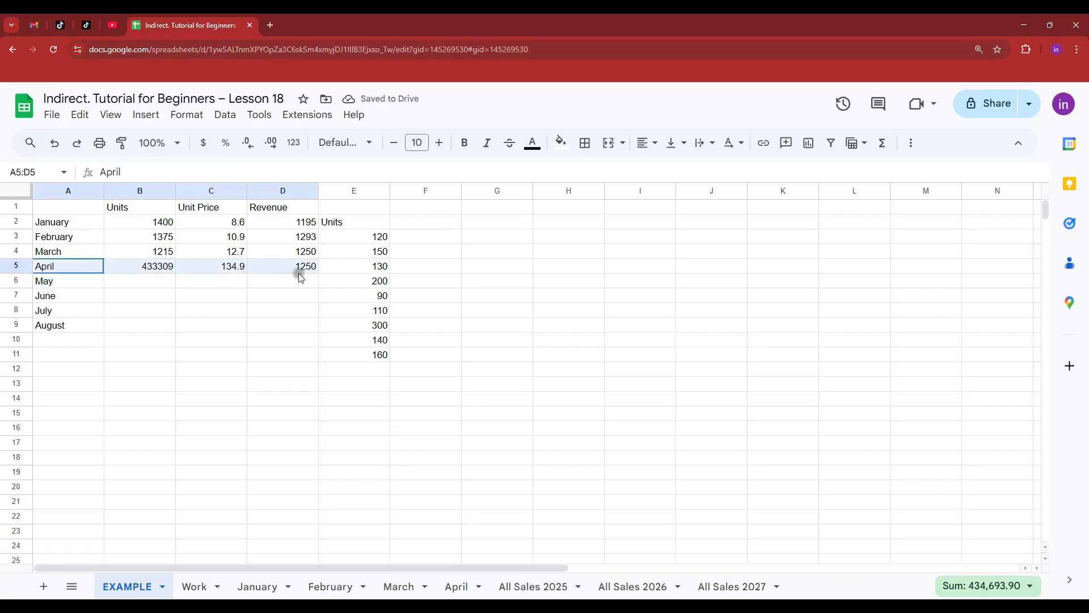
Step: On the Work sheet, clear the Units, Unit Price and Revenue values below the headers
click(252, 340)
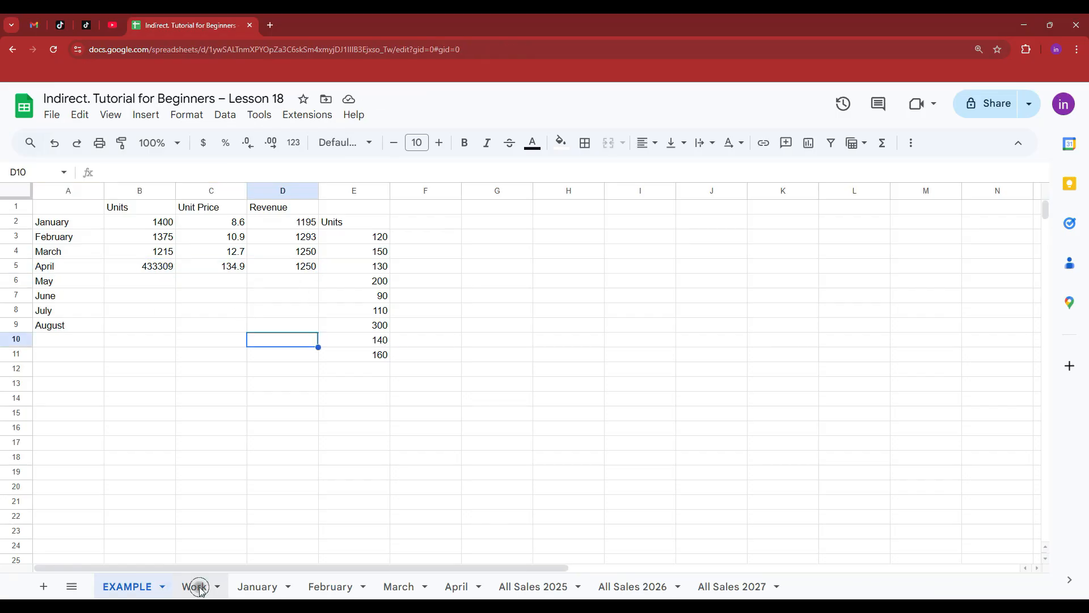
click(195, 586)
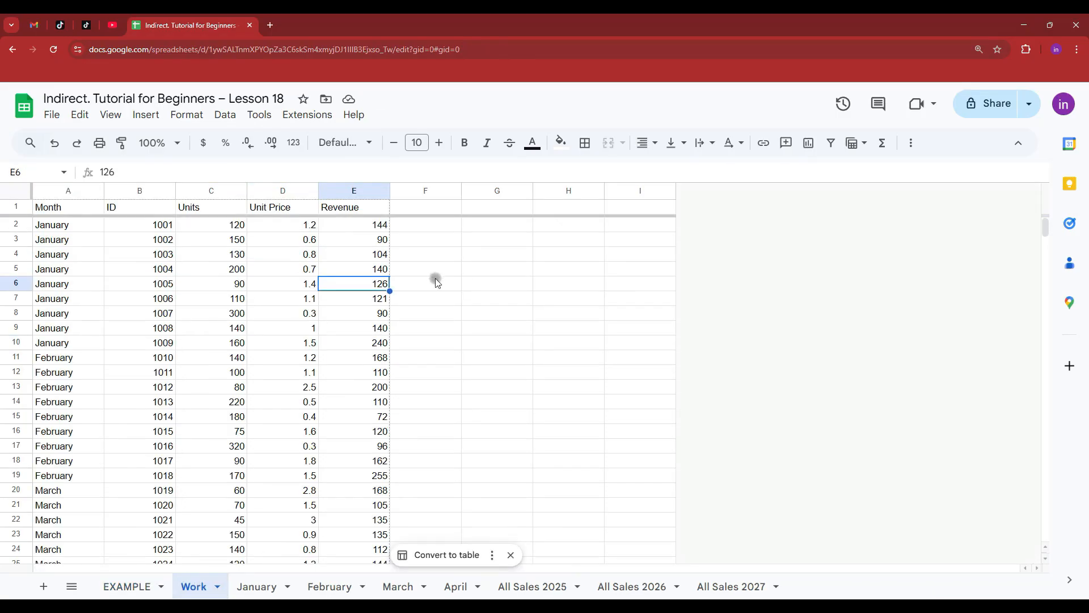
drag(211, 225, 373, 337)
key(Delete)
Step: Examine the Month, ID and Units cells in row 2 of the Work sheet and the B2 formula on the EXAMPLE sheet
click(220, 227)
drag(146, 225, 165, 402)
click(67, 226)
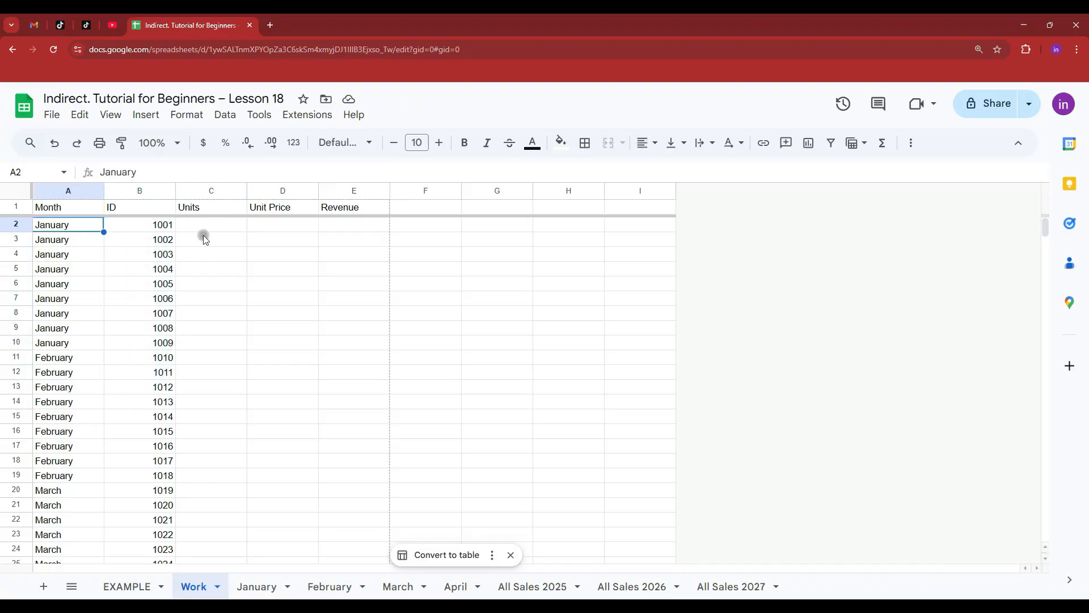
click(198, 230)
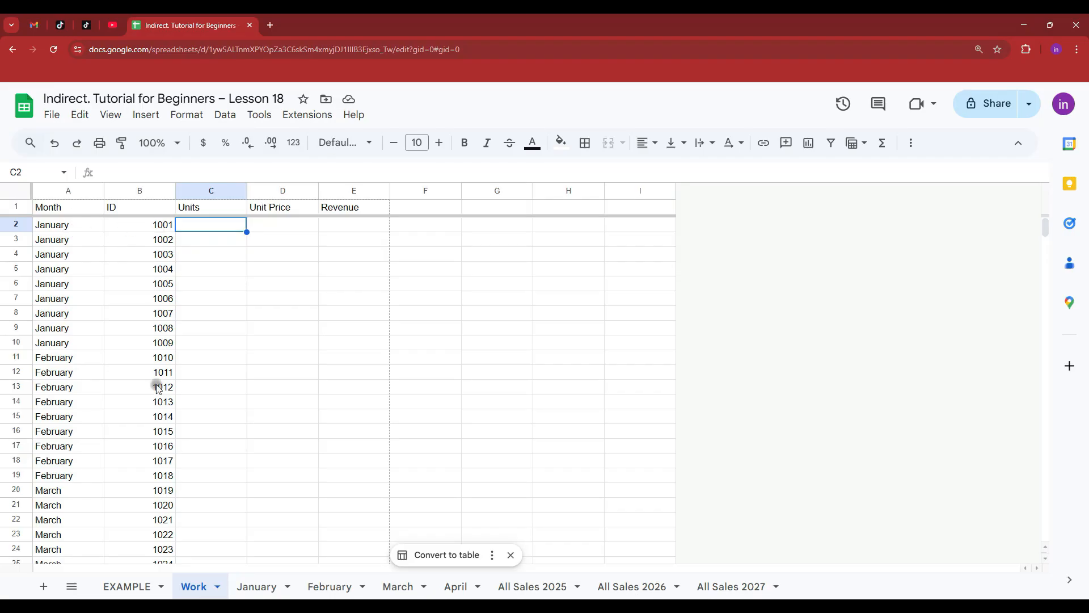
scroll(148, 519, down, 3)
scroll(153, 511, up, 3)
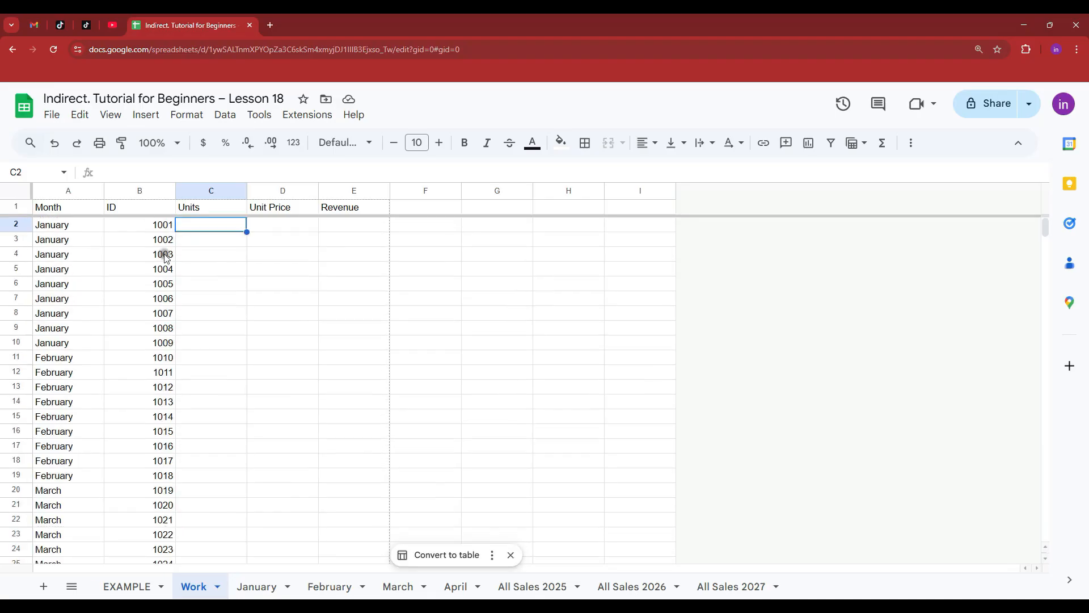
click(164, 230)
click(73, 225)
click(160, 227)
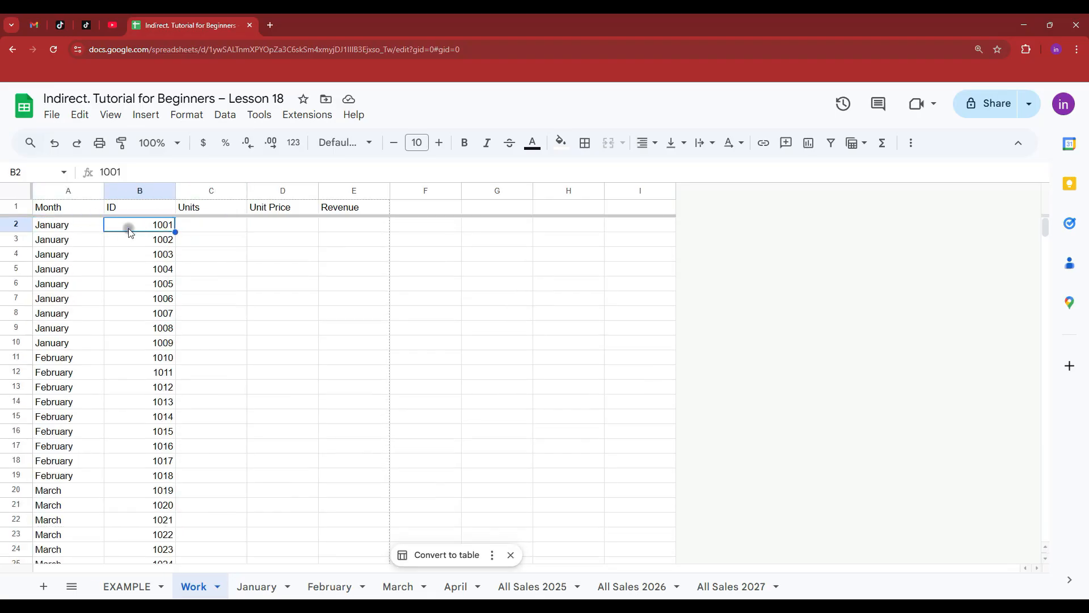
click(223, 226)
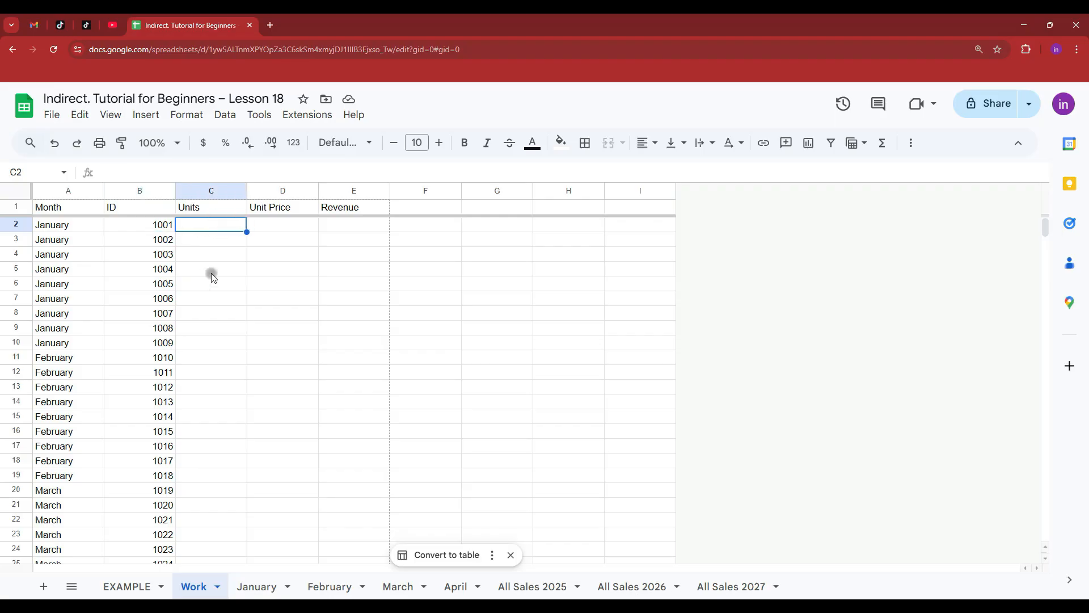
click(40, 225)
click(134, 226)
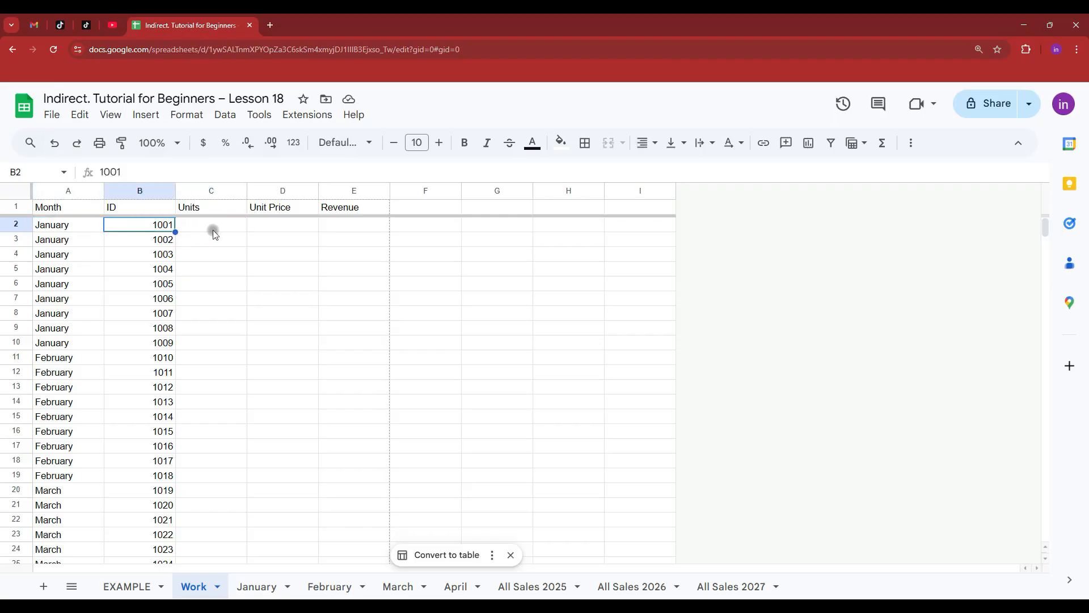
click(213, 228)
click(127, 586)
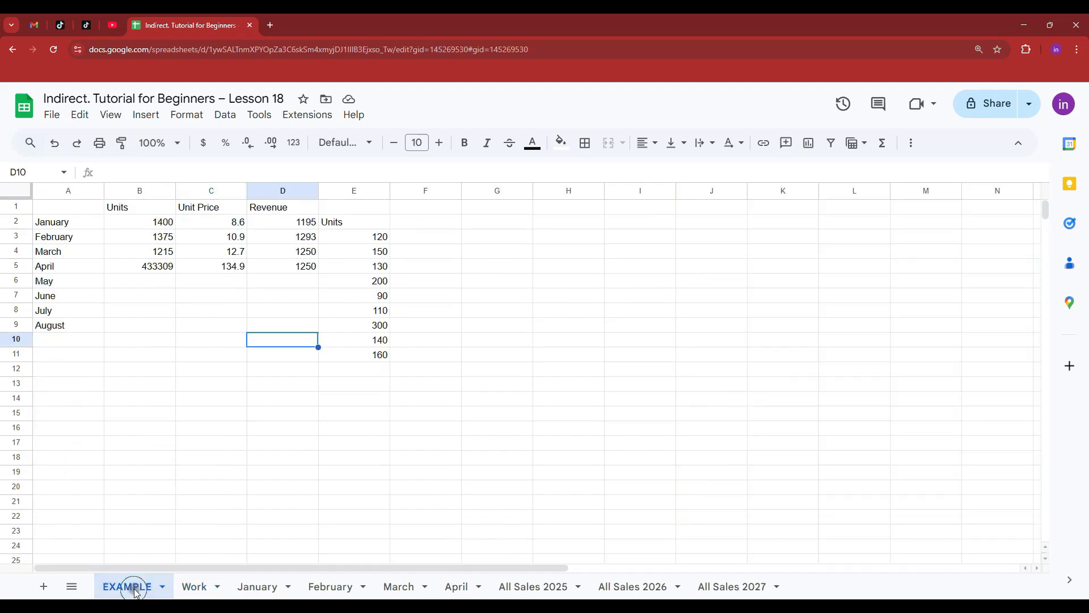
click(151, 223)
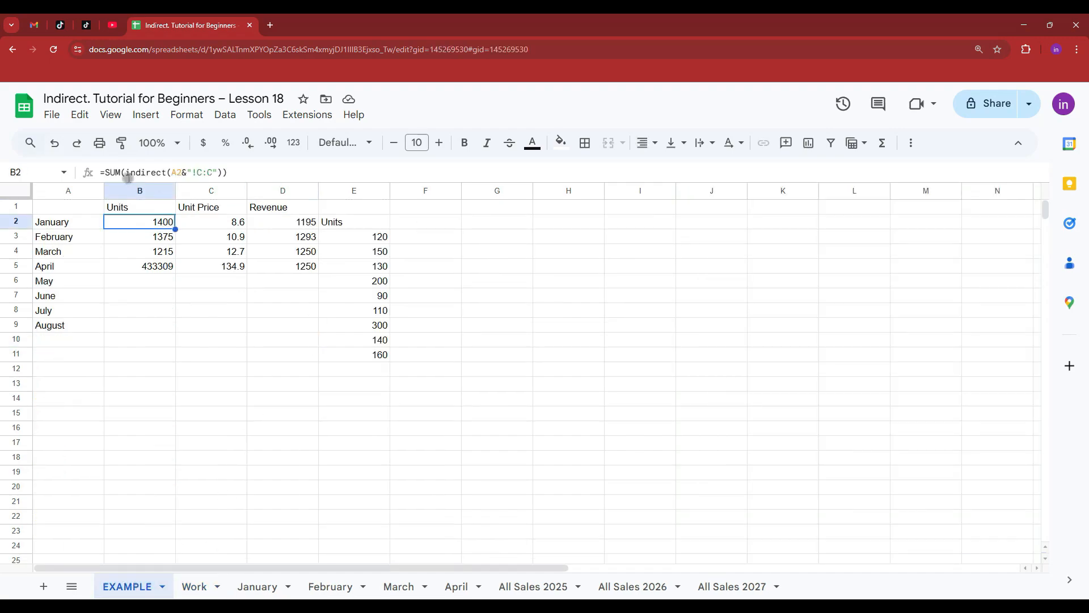
Step: Restore the cleared values on the Work sheet and copy the headers Units, Unit Price and Revenue from C1:E1 to G1:I1
click(195, 586)
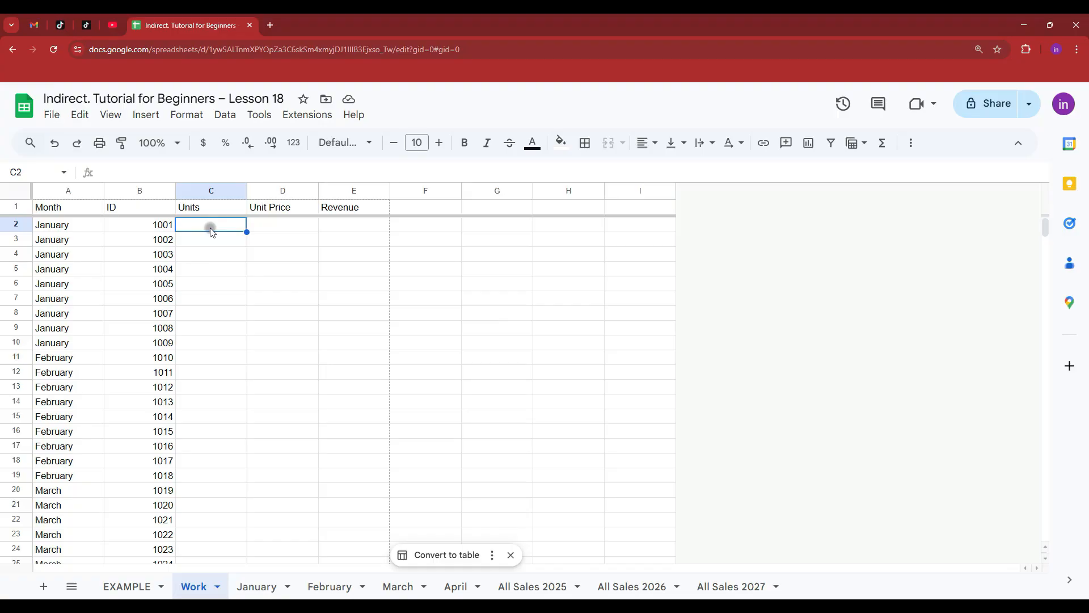
key(ctrl+v)
drag(244, 205, 363, 208)
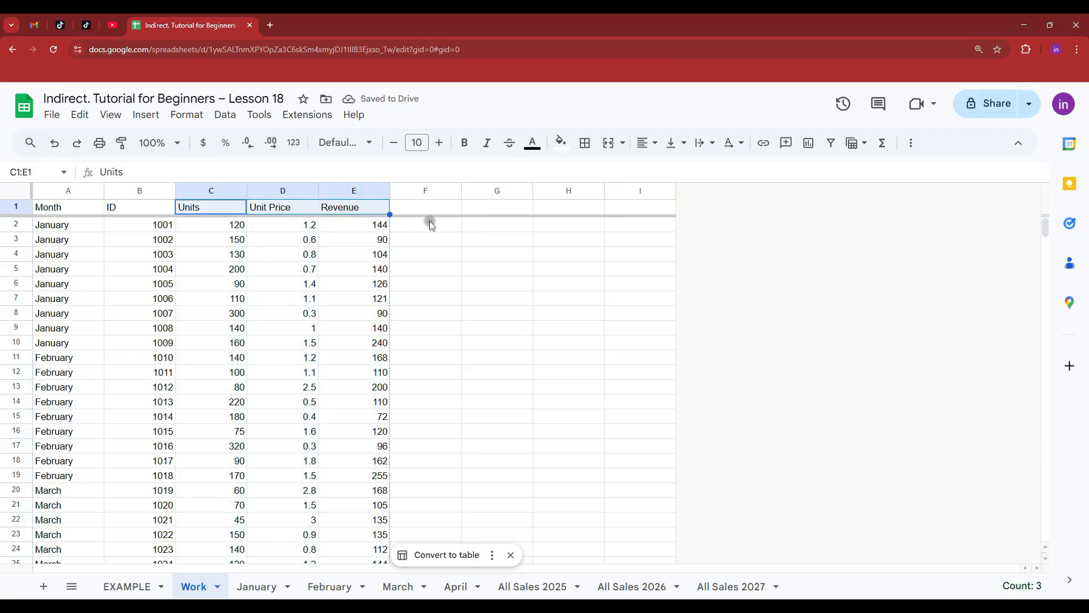
key(ctrl+c)
click(499, 207)
key(ctrl+v)
Step: Begin a SUMIFS formula in G2 of the Work sheet with INDIRECT(A2&"!C:C") as the sum range
click(494, 226)
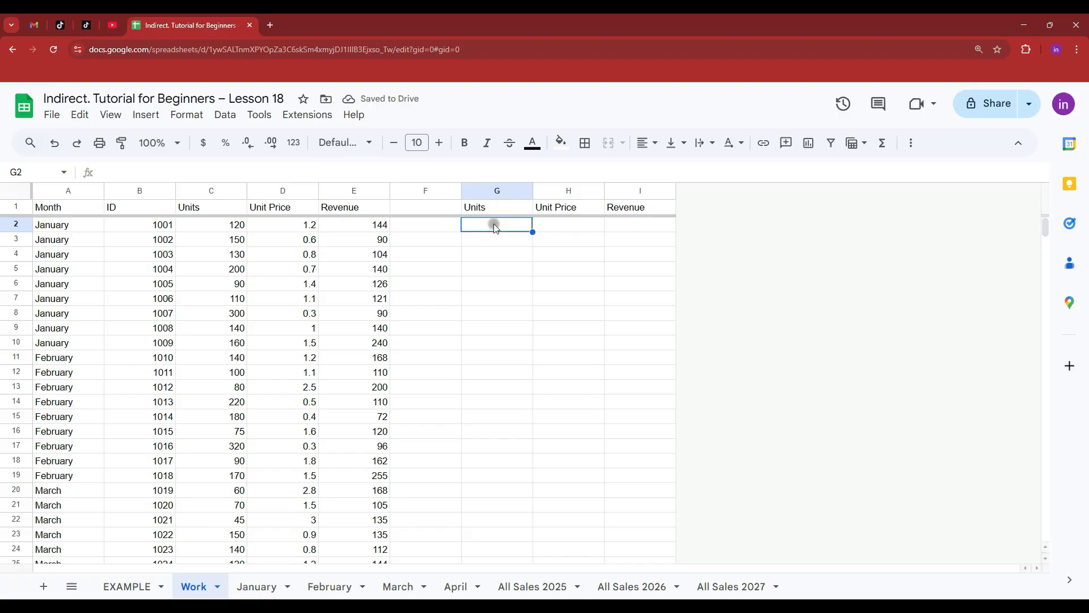
text(=SUMIFS()
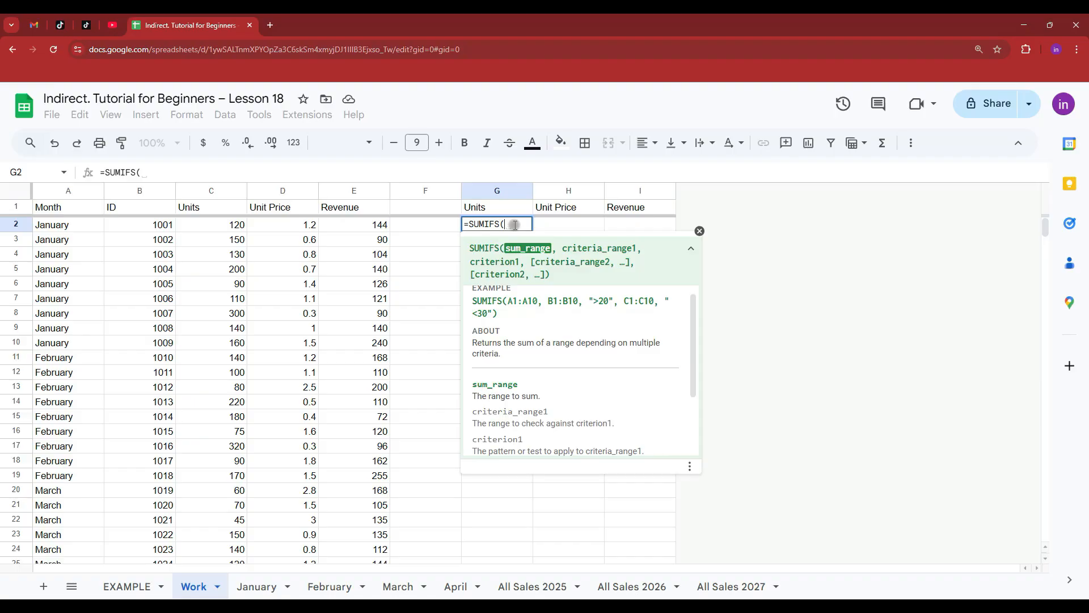
text(Ind)
key(Tab)
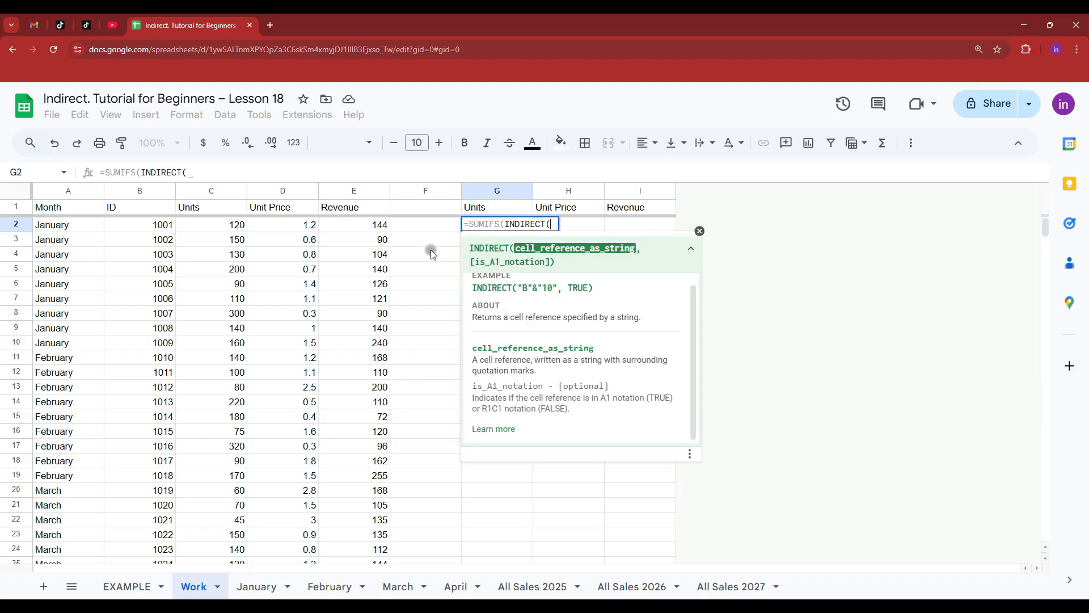
click(71, 228)
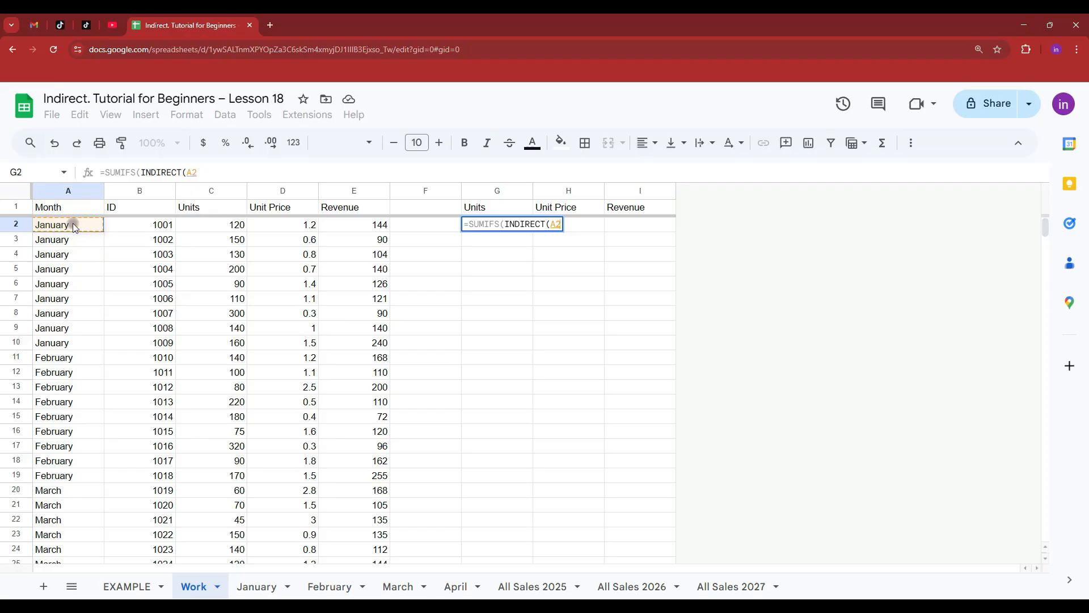
double_click(553, 224)
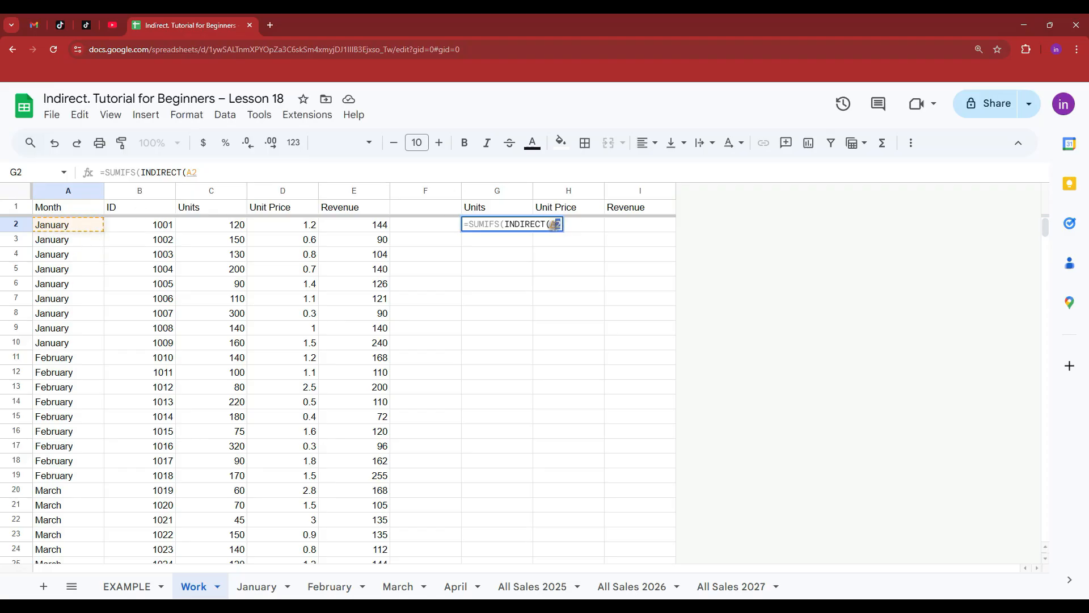
click(558, 226)
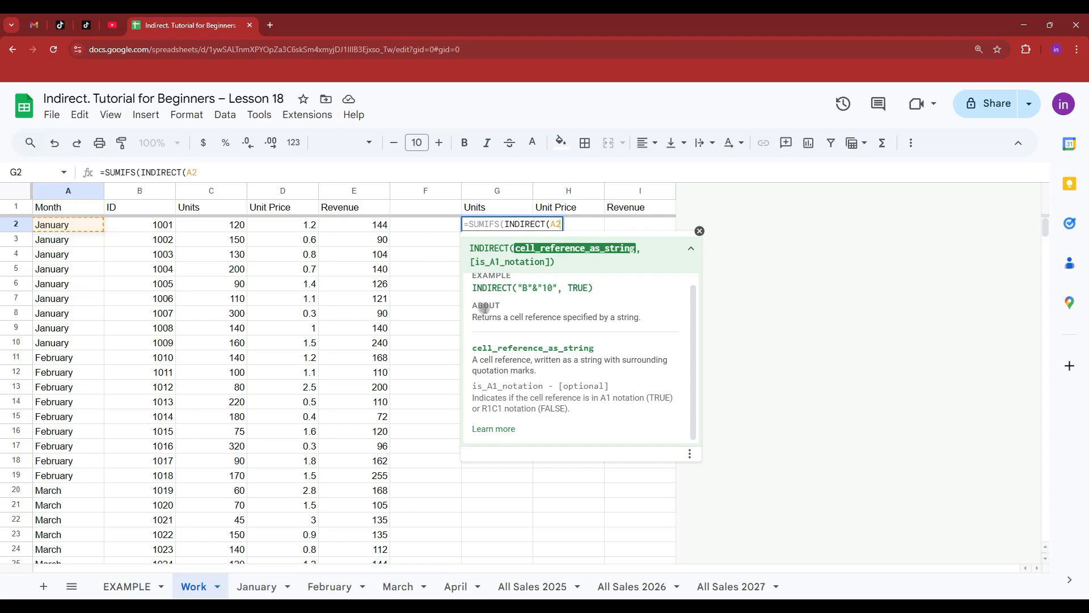
text(&)
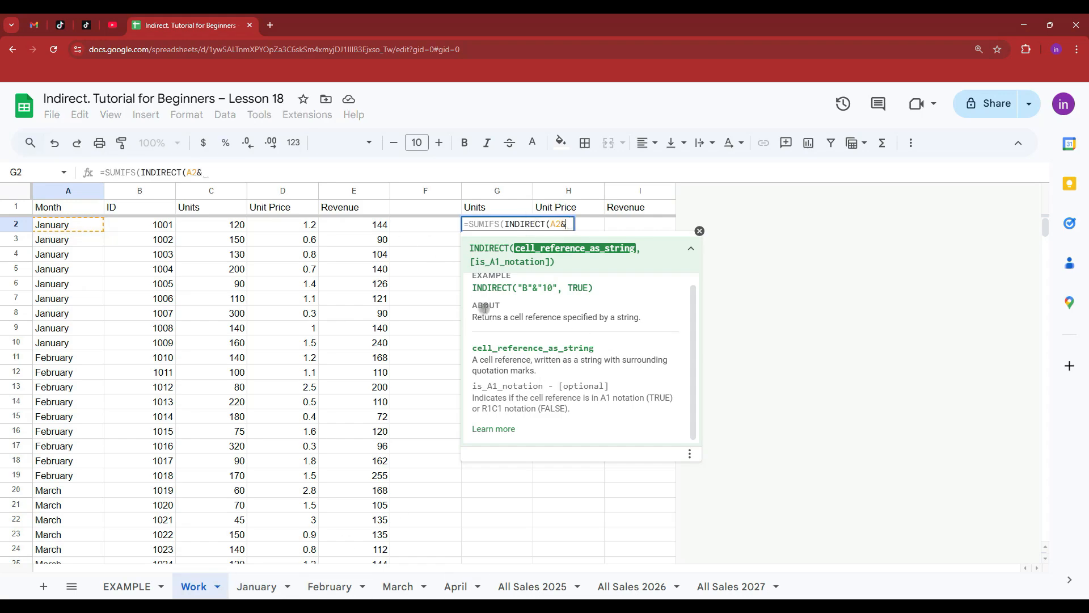
text("")
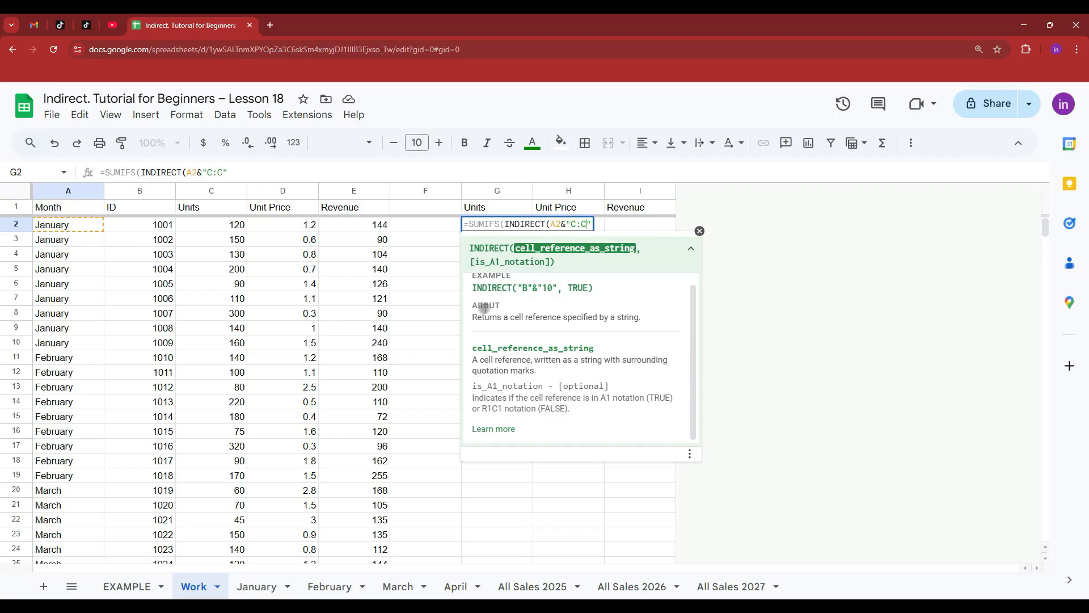
text(!)
click(596, 225)
text())
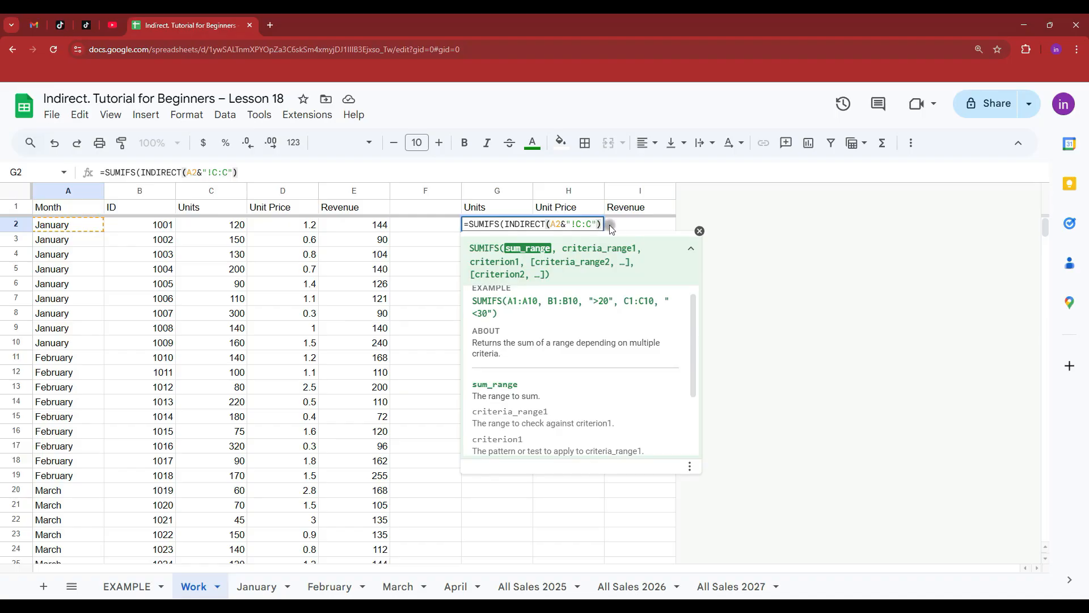
Step: Copy the INDIRECT expression as the criteria range of the G2 formula and adapt it to INDIRECT(A2&"!B:B")
drag(603, 224, 511, 224)
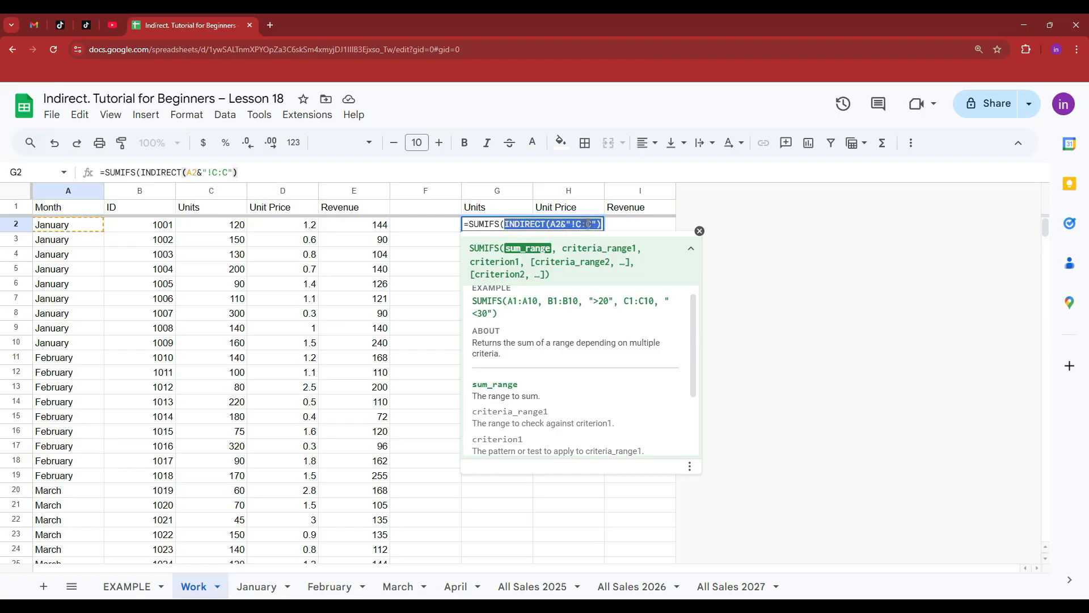
drag(597, 224, 551, 222)
click(504, 224)
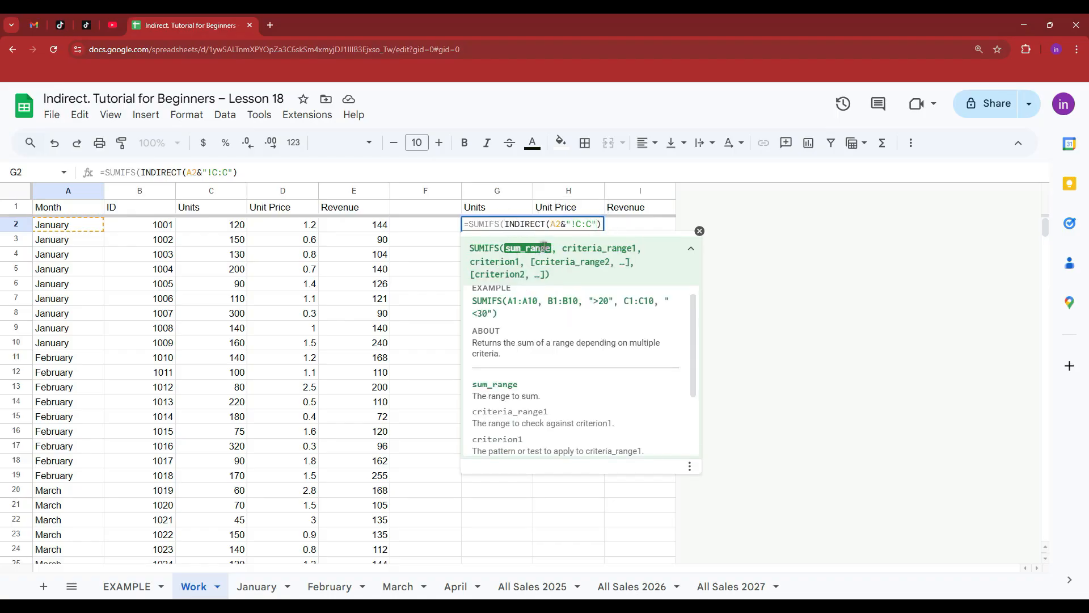
drag(602, 224, 507, 224)
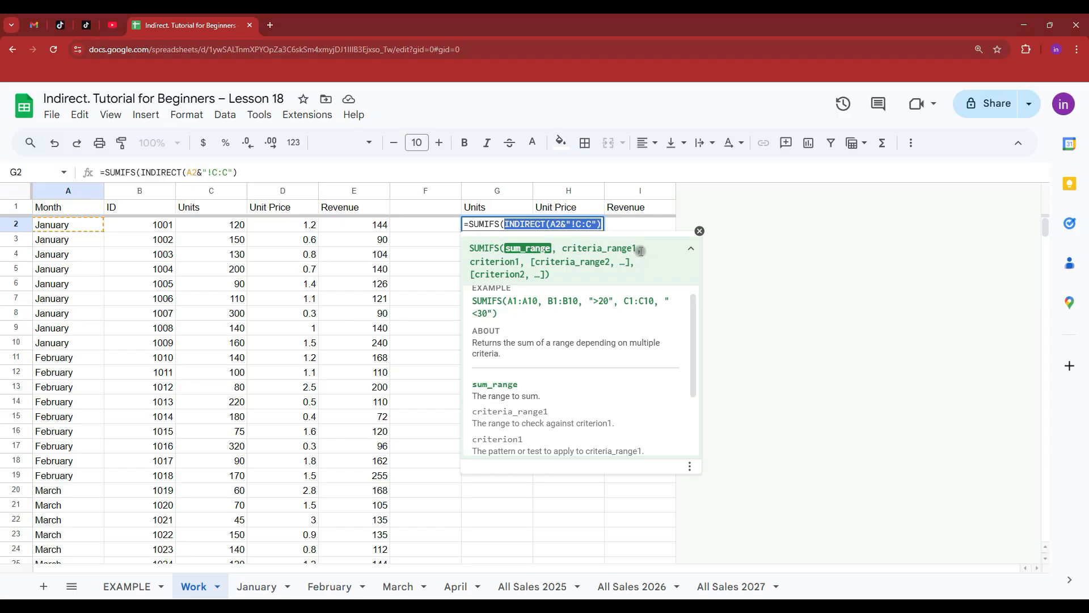
key(Right)
text(,)
key(ctrl+v)
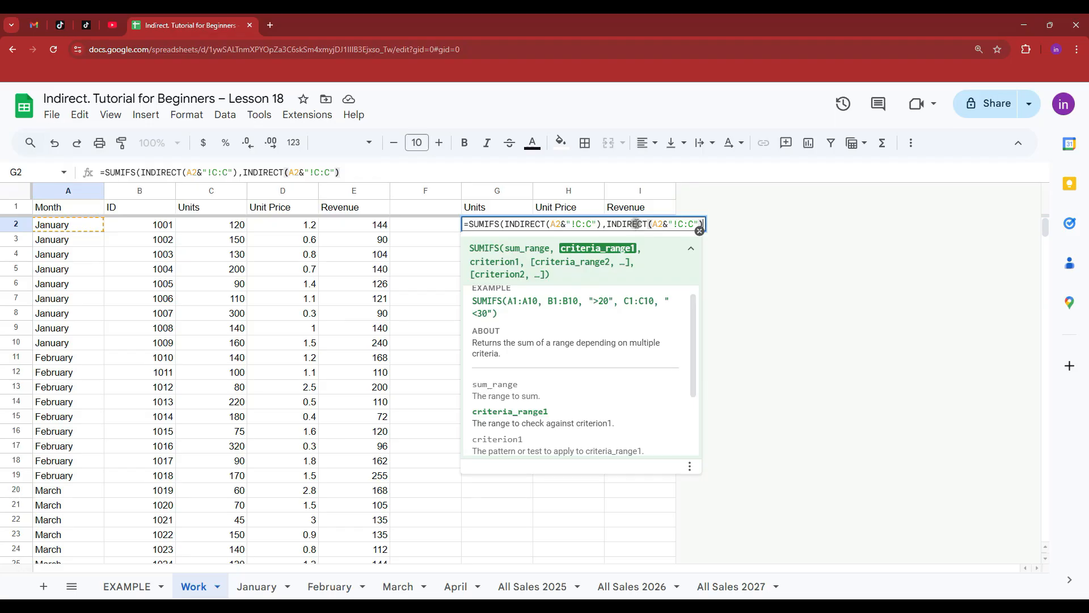
drag(678, 223, 683, 223)
text(B)
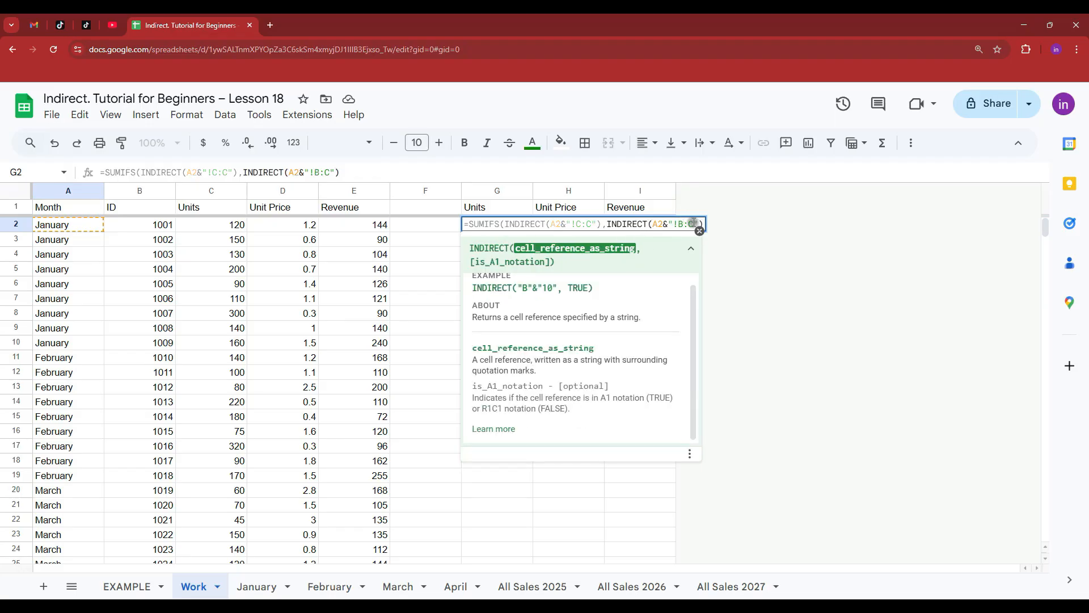
Step: Complete the SUMIFS formula in G2 with the ID in B2 as its criterion
click(505, 224)
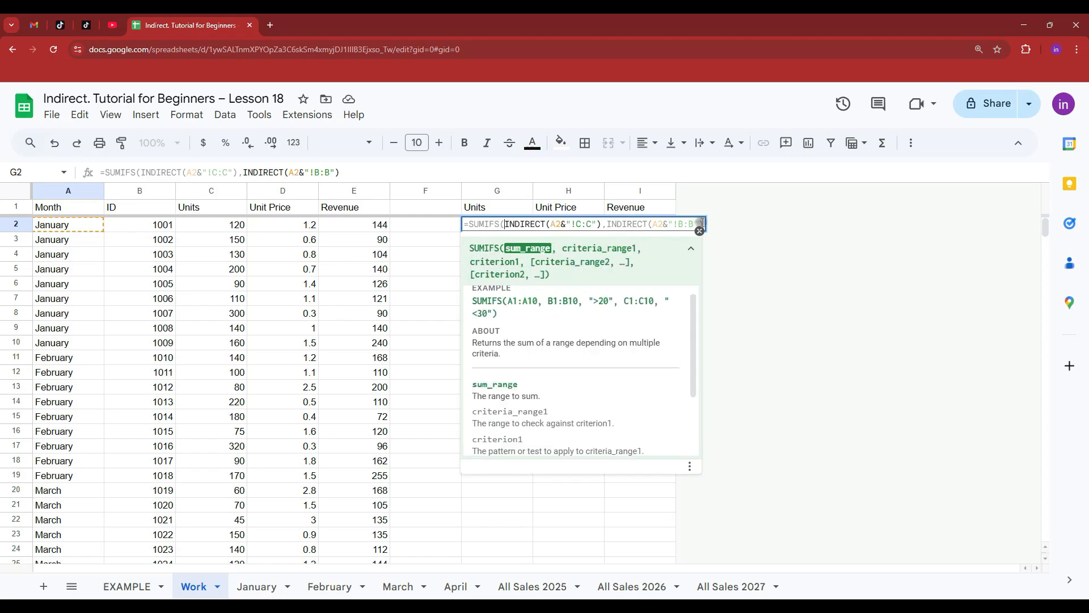
click(700, 223)
text(,)
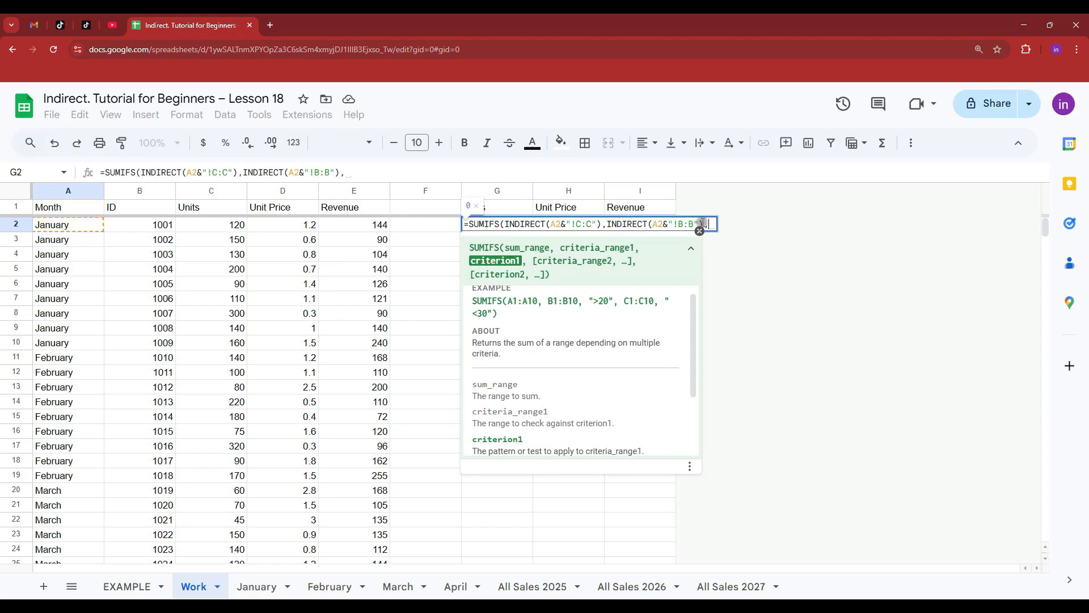
click(145, 227)
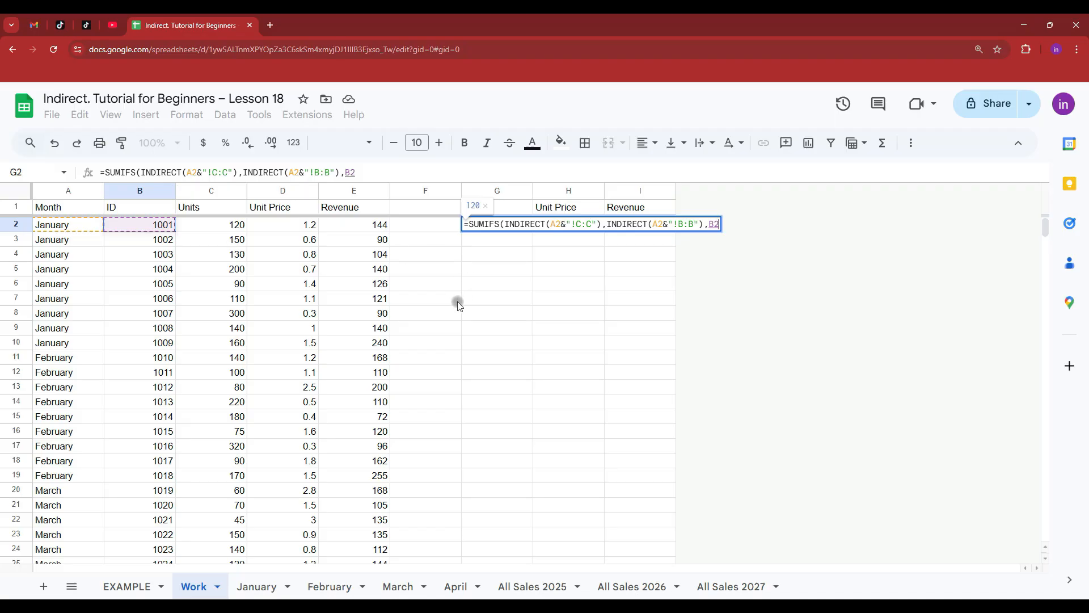
text())
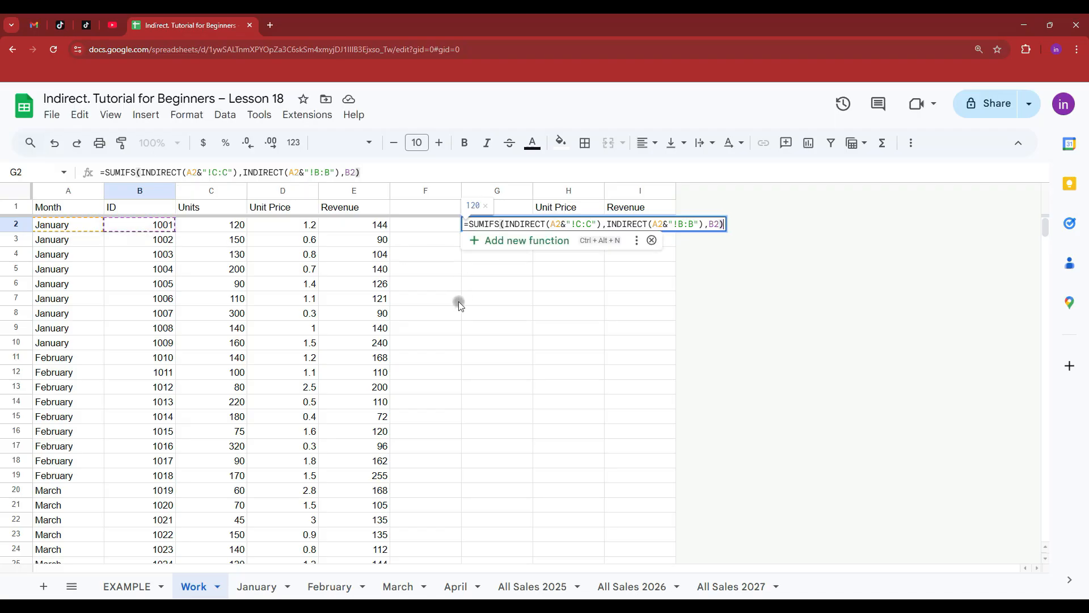
key(Return)
Step: Fill the SUMIFS formula in G2 down the Units column to row 28
click(151, 226)
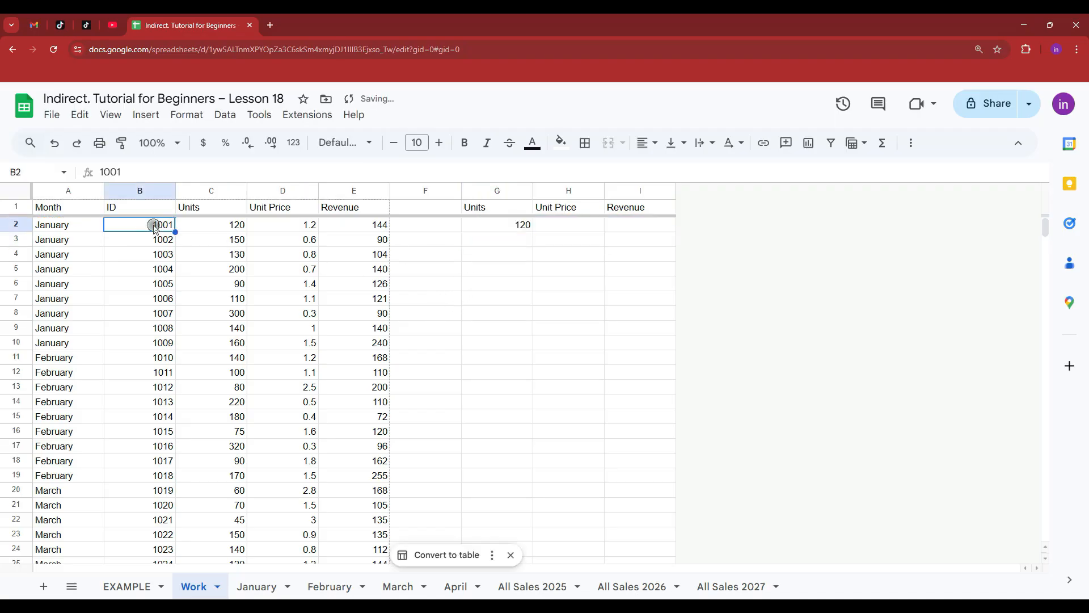
click(516, 225)
drag(532, 229, 499, 332)
scroll(500, 329, up, 2)
Step: Inspect the formulas in G20 and G19 against the Units in column C and check the IDs in B2:B10 of the March sheet
click(505, 302)
scroll(511, 357, up, 2)
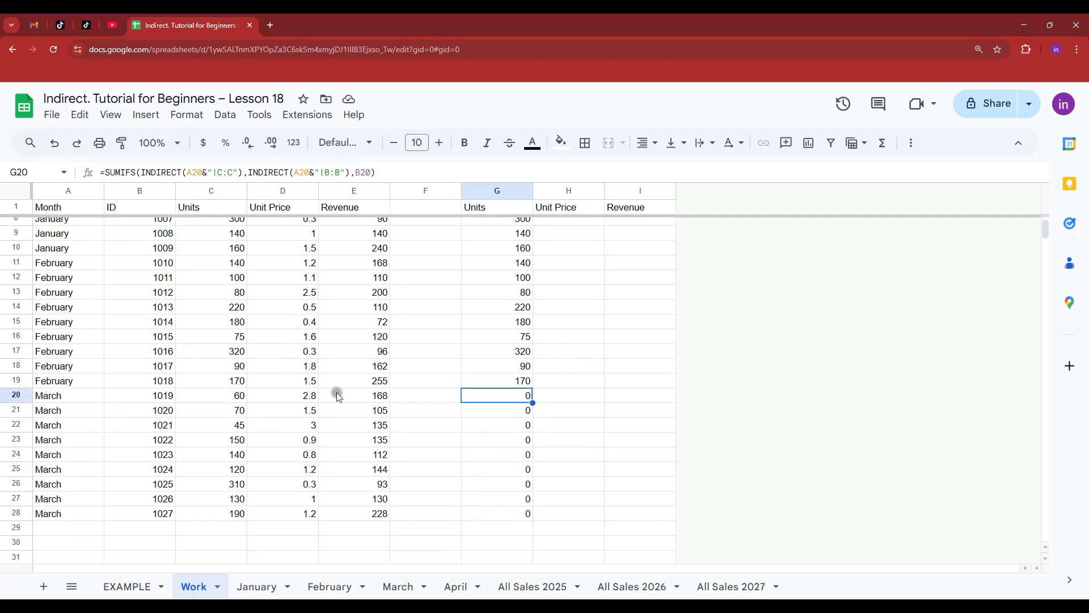
click(516, 383)
click(223, 383)
click(527, 382)
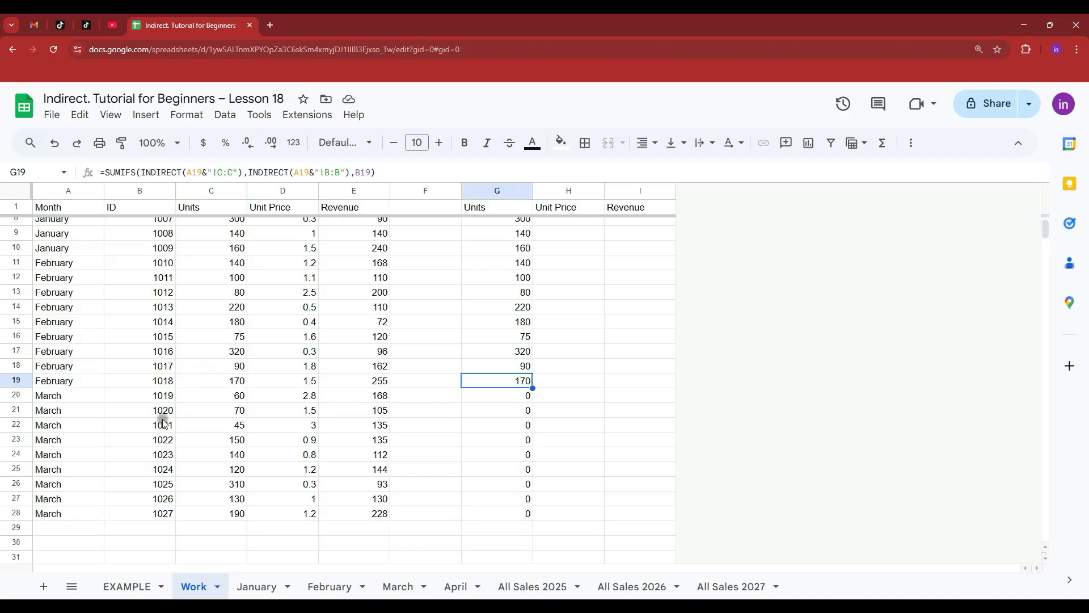
click(401, 590)
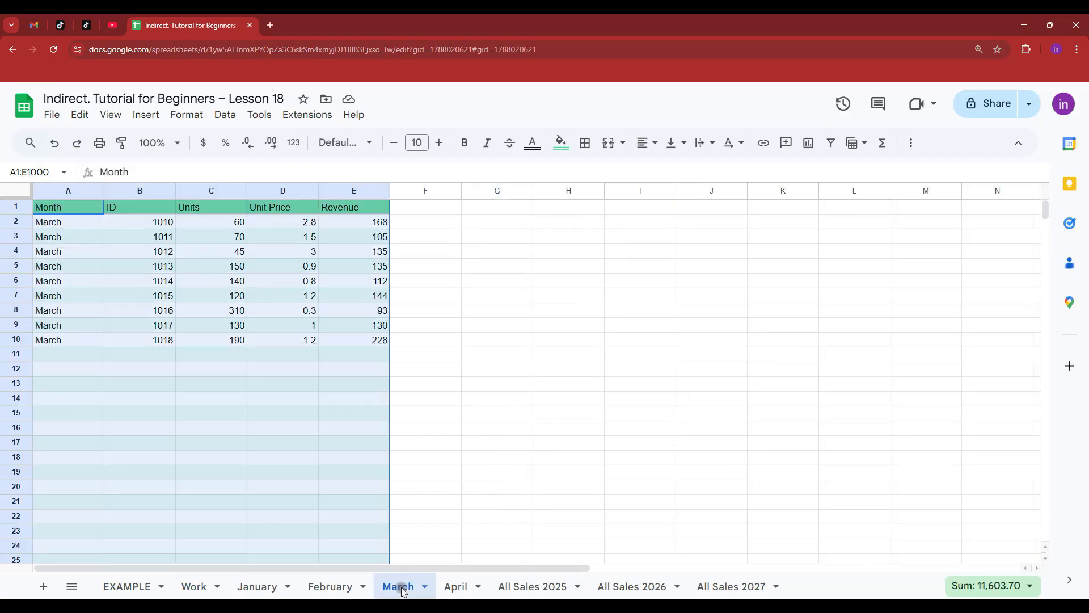
drag(152, 223, 159, 341)
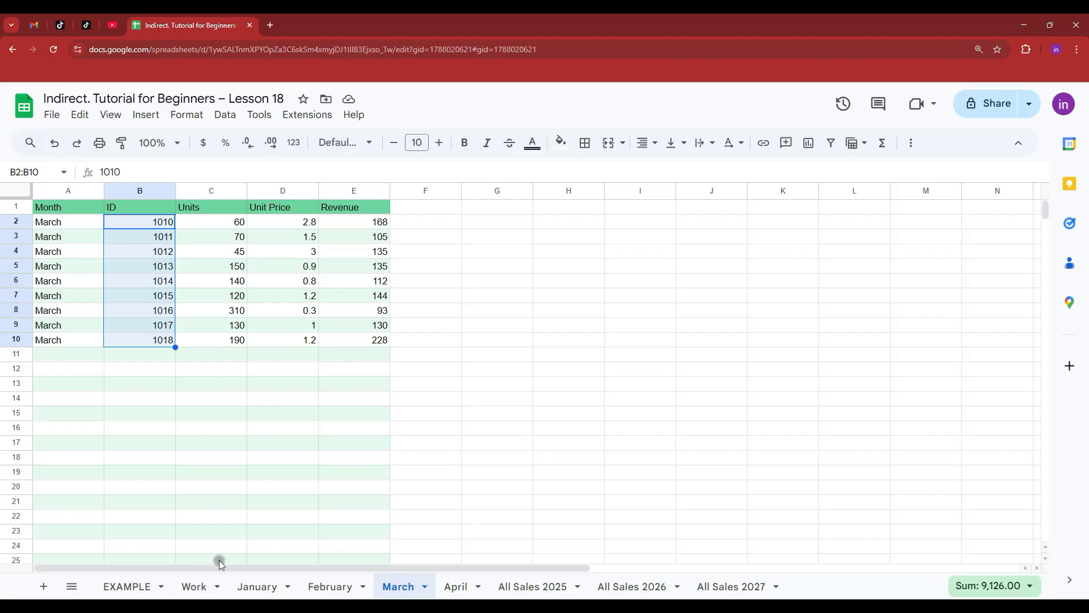
Step: Copy the IDs in B20:B28 of the Work sheet over the March sheet's IDs starting at B2
click(195, 586)
drag(161, 398, 163, 512)
key(ctrl+c)
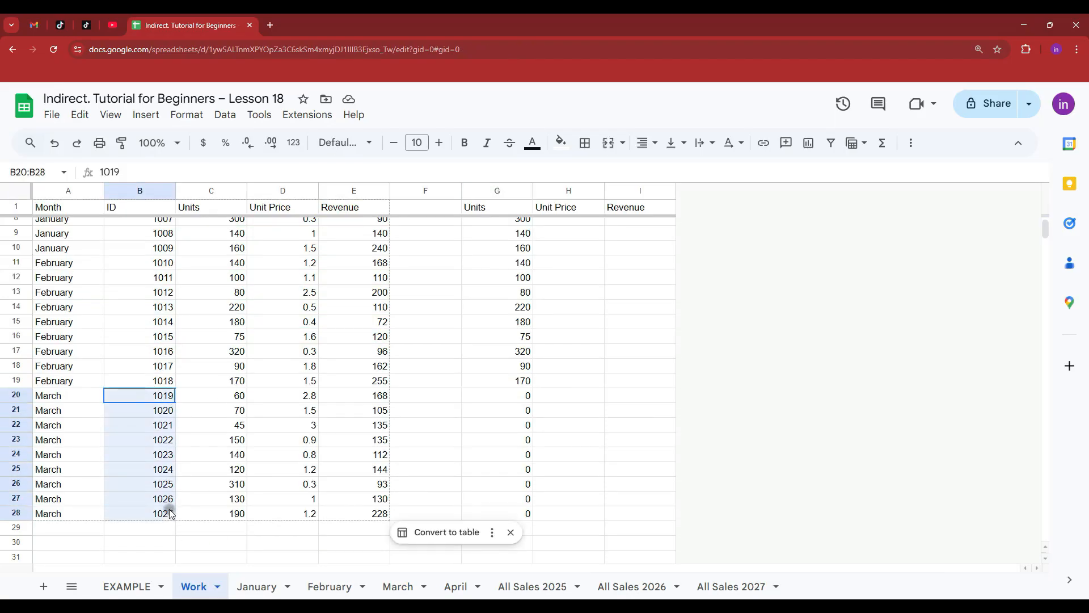
click(398, 587)
click(156, 223)
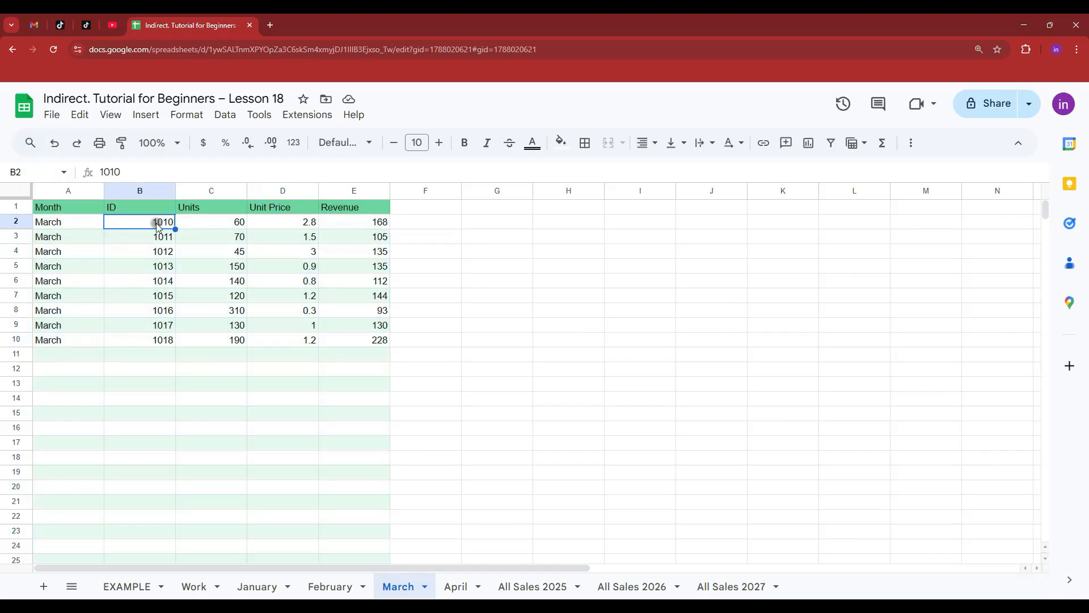
key(ctrl+v)
click(198, 589)
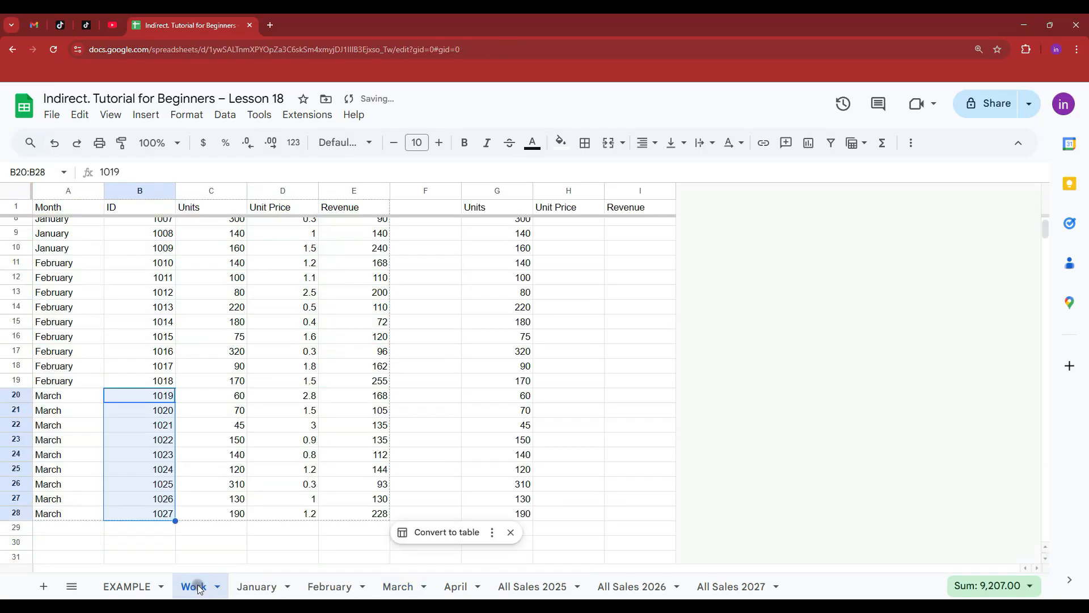
Step: Check the March Units in G20:G28 of the Work sheet against the Units in column C
click(548, 424)
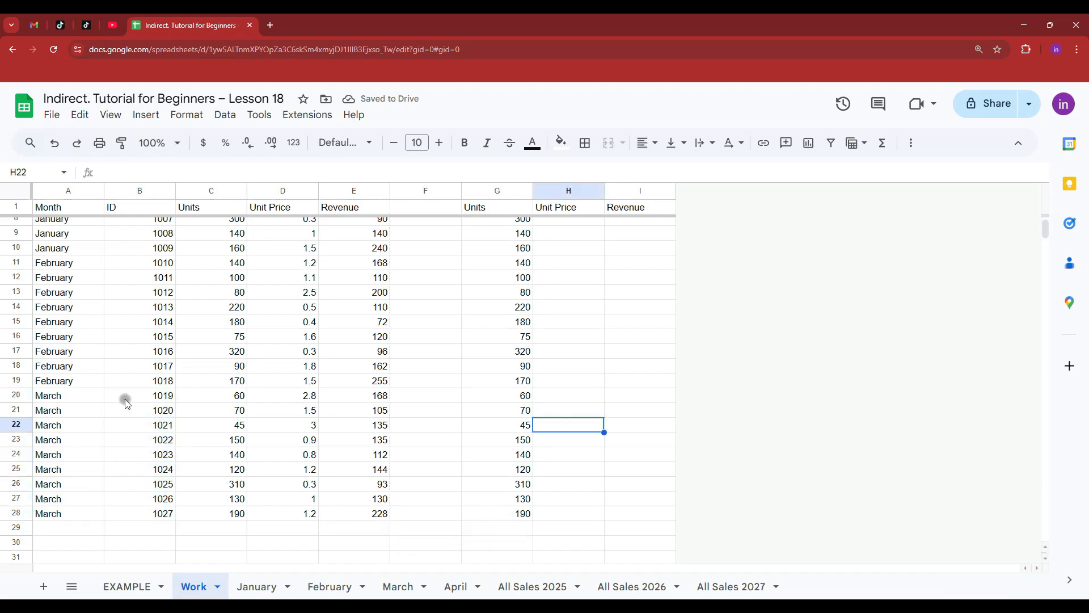
drag(519, 396, 511, 506)
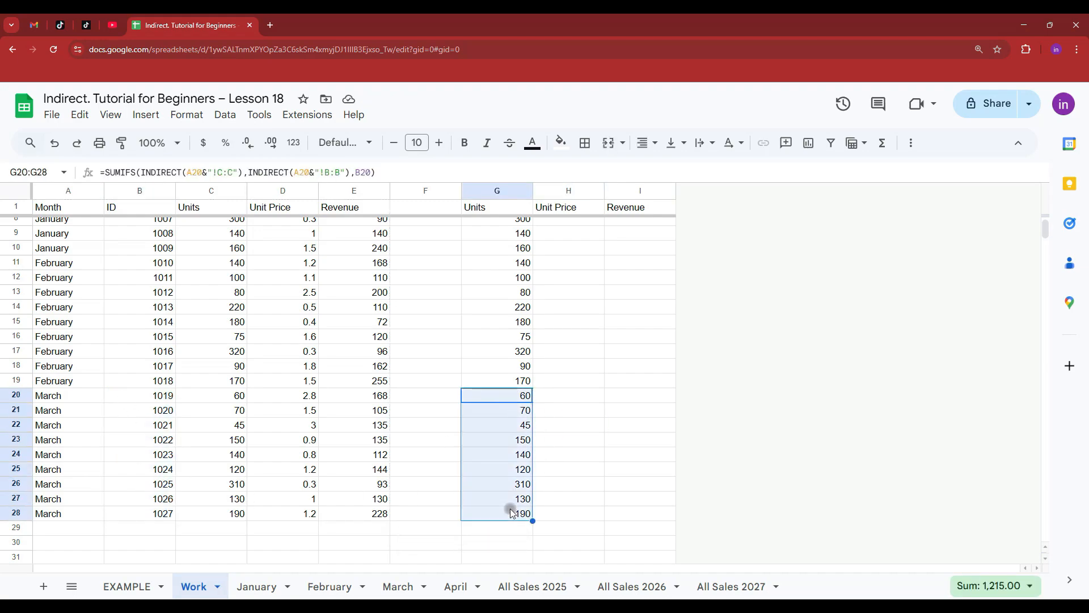
click(219, 515)
scroll(493, 456, up, 3)
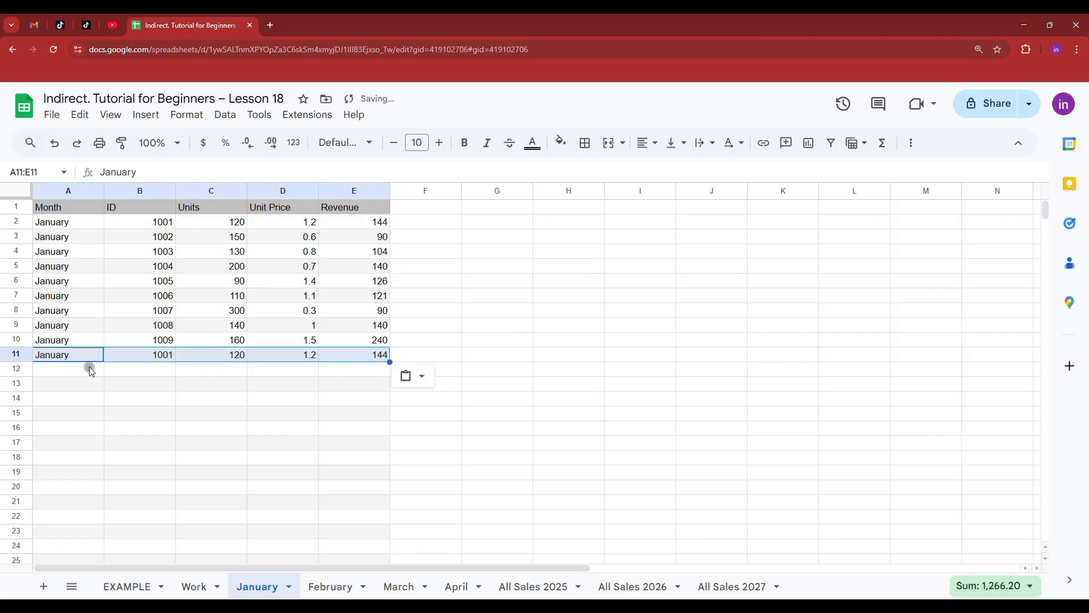
Step: Duplicate the January sheet's ID 1009 record in A10:E10 into row 12 and return to the Work sheet
drag(68, 341, 352, 341)
key(ctrl+c)
click(71, 369)
key(ctrl+v)
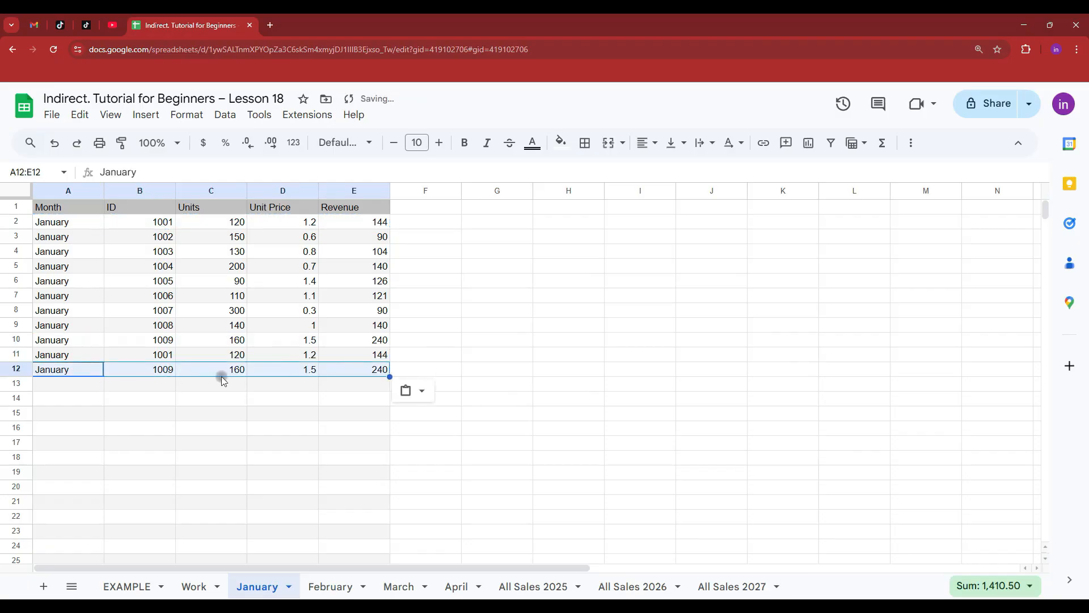
click(194, 586)
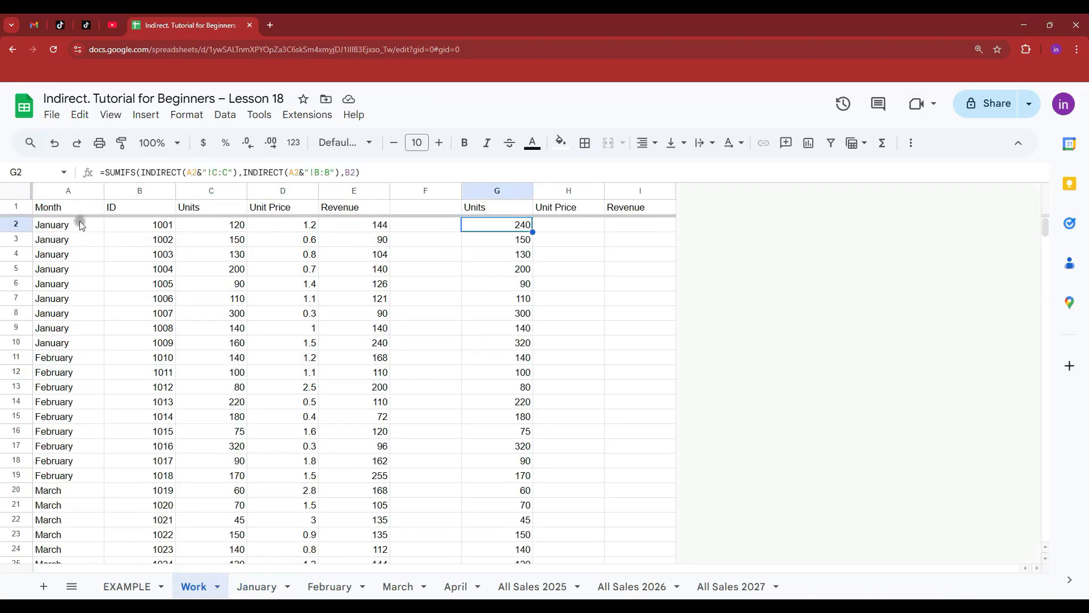
Step: Clear the Units, Unit Price and Revenue values in C2:E28 of the Work sheet
drag(227, 227, 324, 271)
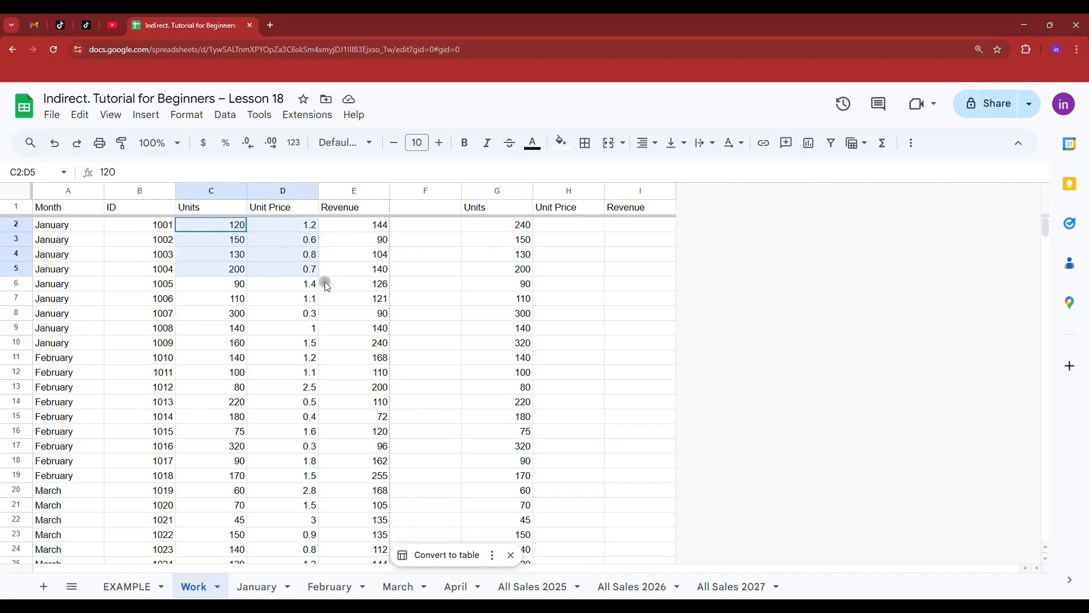
key(ctrl+shift+Down)
key(Delete)
Step: Copy the SUMIFS formula text from G2 into C2 and autofill it down the Units column to row 28
click(505, 224)
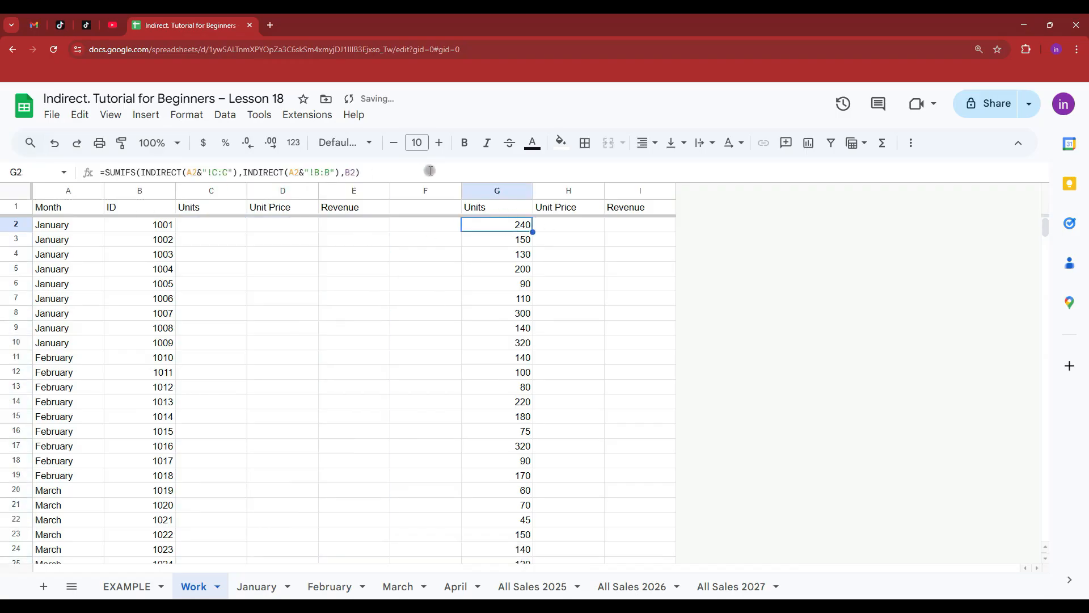
triple_click(140, 172)
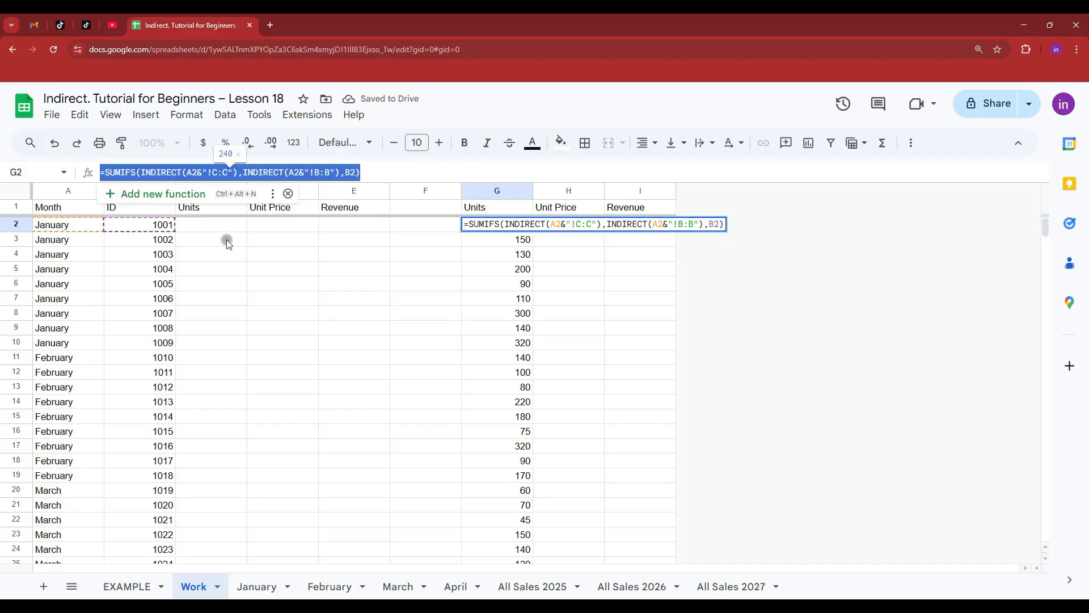
key(ctrl+c)
double_click(220, 225)
key(ctrl+v)
key(Return)
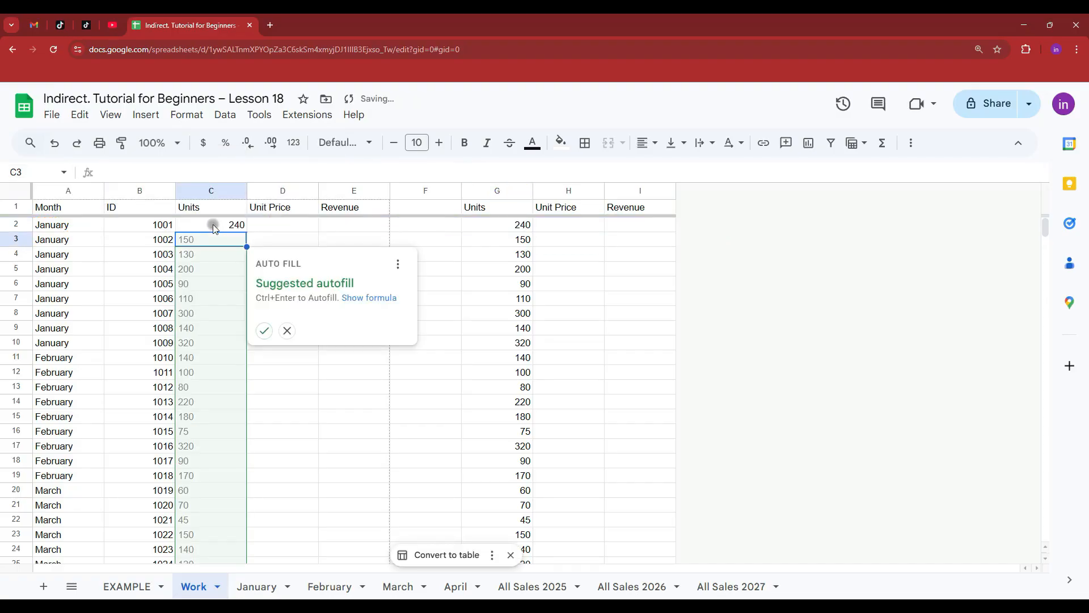
click(263, 330)
scroll(250, 431, down, 4)
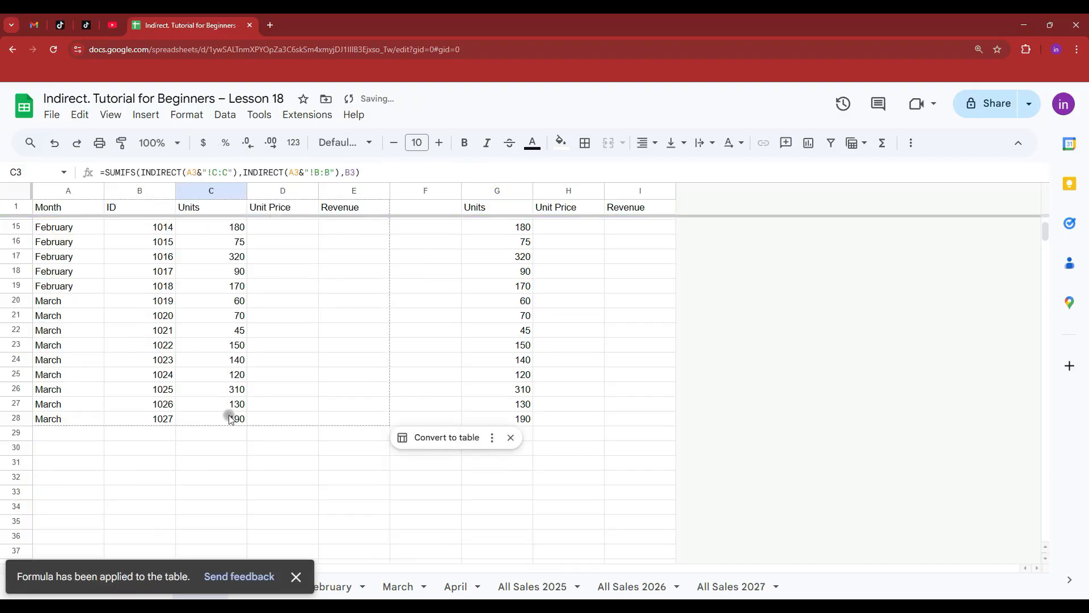
click(152, 418)
scroll(248, 389, up, 4)
Step: Reuse the C2 formula in D2 with INDIRECT(A2&"!D:D") as its sum range and fill it down Unit Price to row 28
click(226, 225)
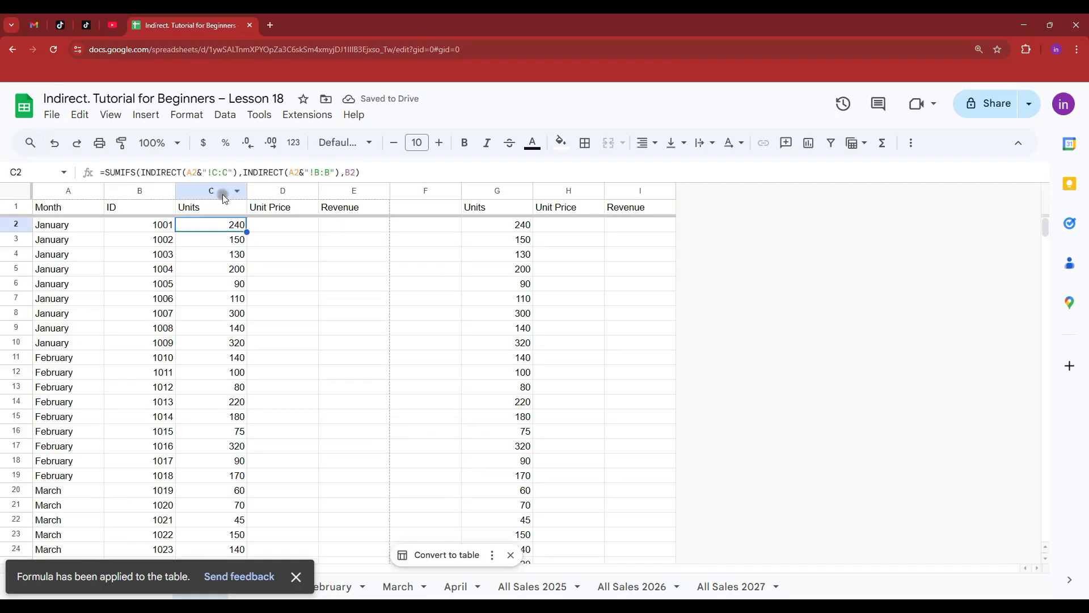
drag(418, 171, 38, 166)
drag(319, 232, 304, 424)
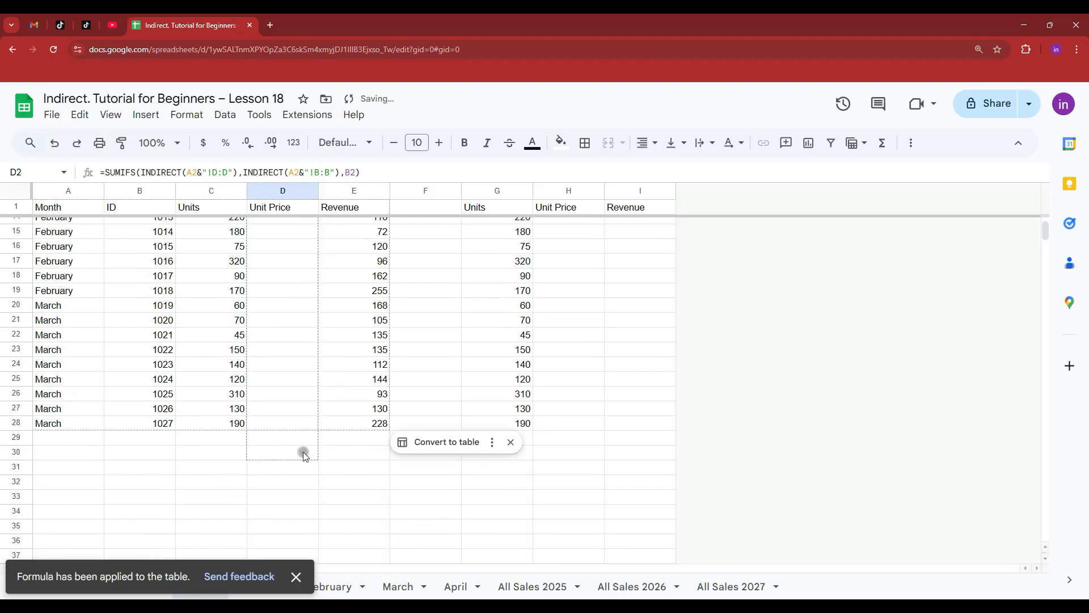
scroll(332, 425, up, 4)
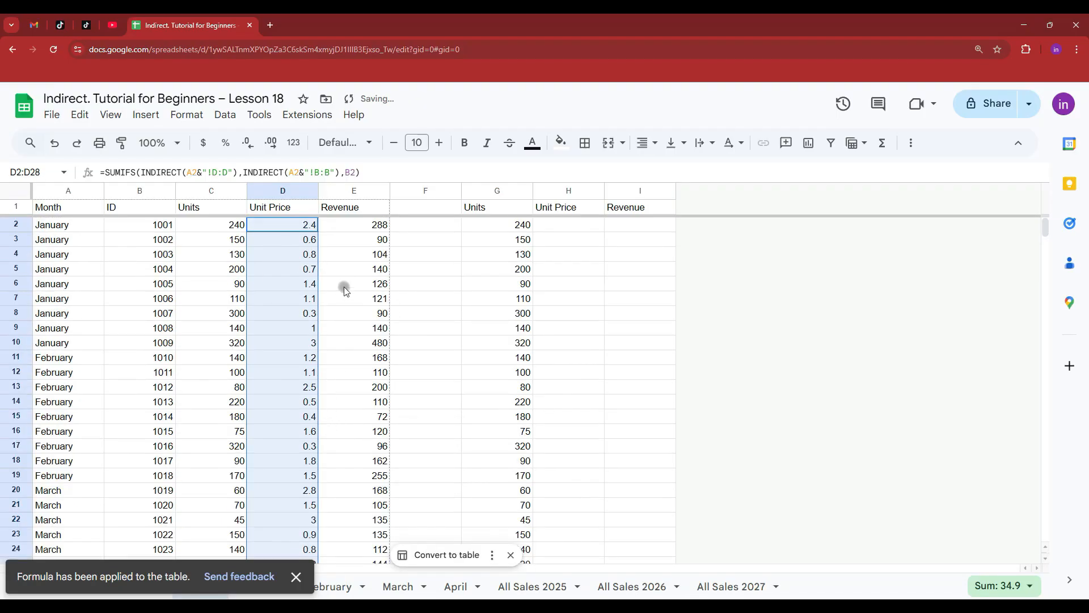
click(279, 284)
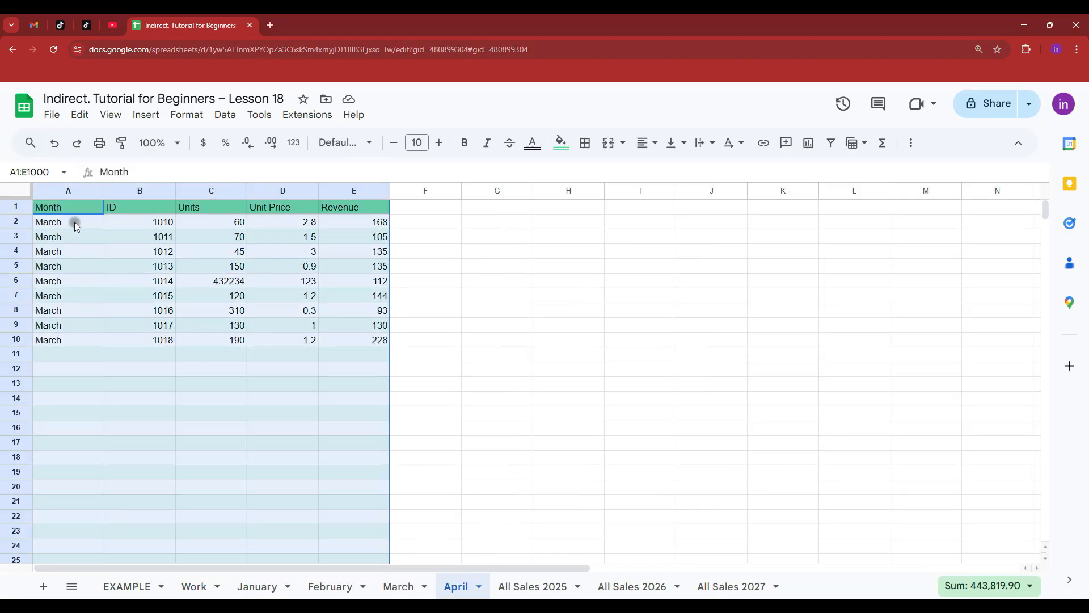
Step: Replace the month in A2:A10 of the April sheet with April
drag(73, 223, 68, 338)
text(April)
key(ctrl+Return)
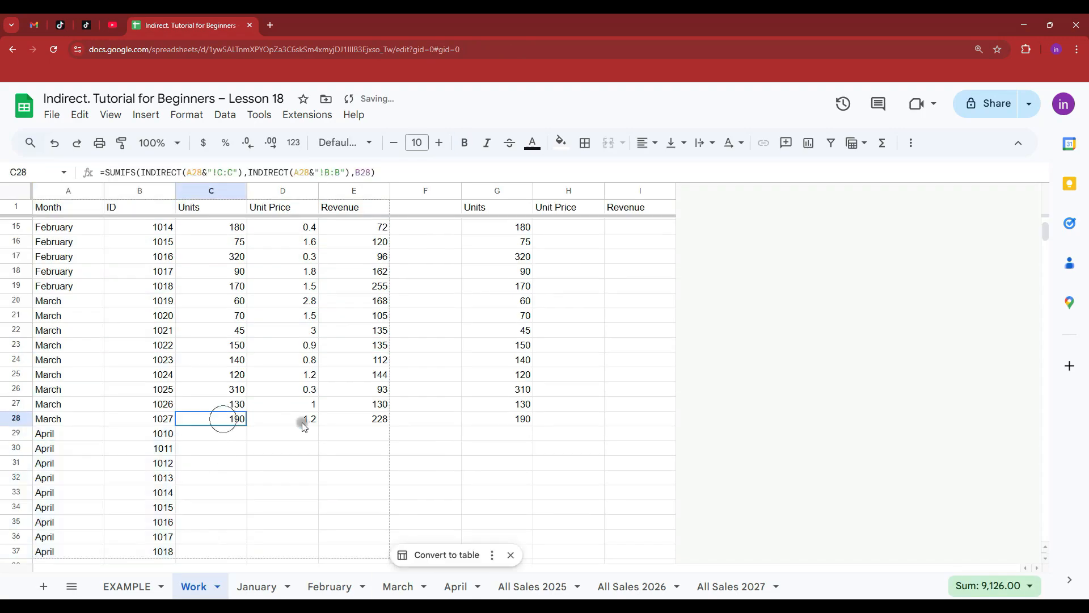
Step: Fill the formulas in C28:E28 of the Work sheet down through the April rows to row 37
drag(299, 421, 377, 554)
drag(230, 419, 225, 534)
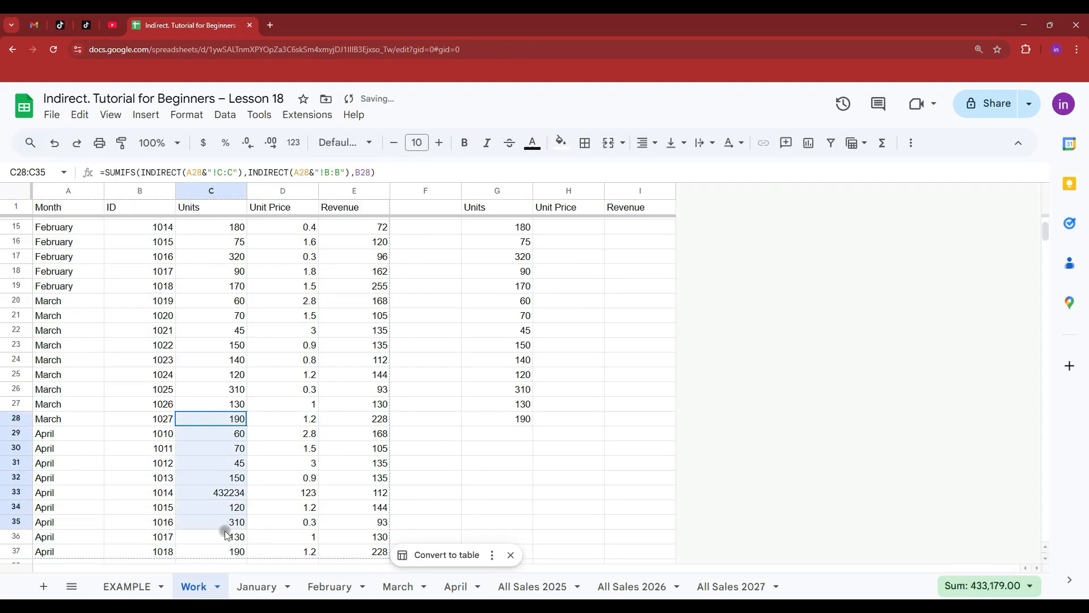
click(225, 492)
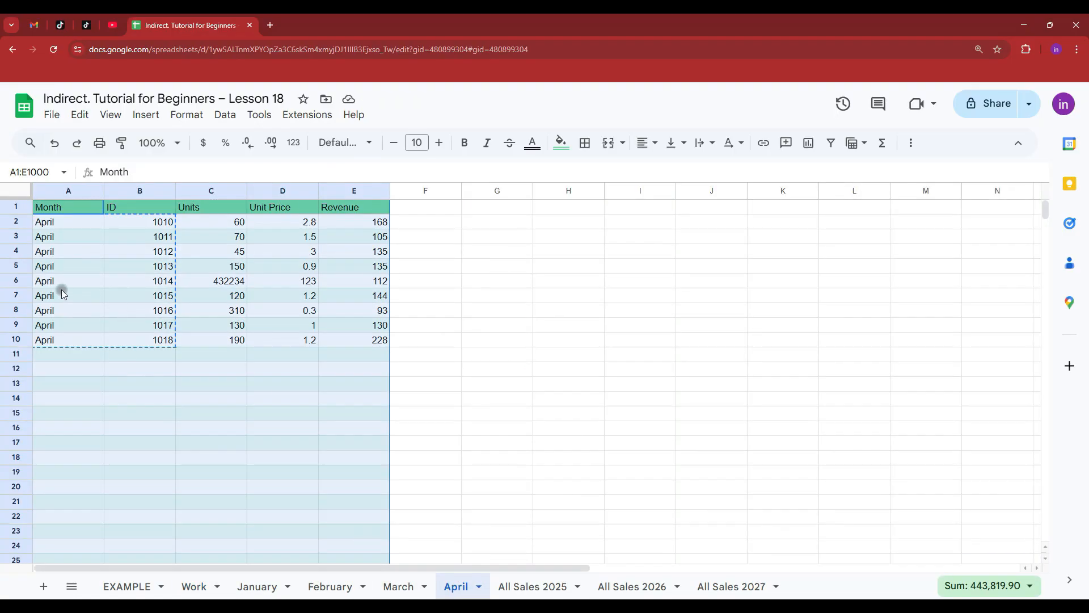
Step: Duplicate the April sheet's ID 1014 record in A6:E6 into row 11 and check its sums in row 33 of Work
drag(61, 283, 369, 283)
key(ctrl+c)
click(81, 355)
key(ctrl+v)
click(200, 586)
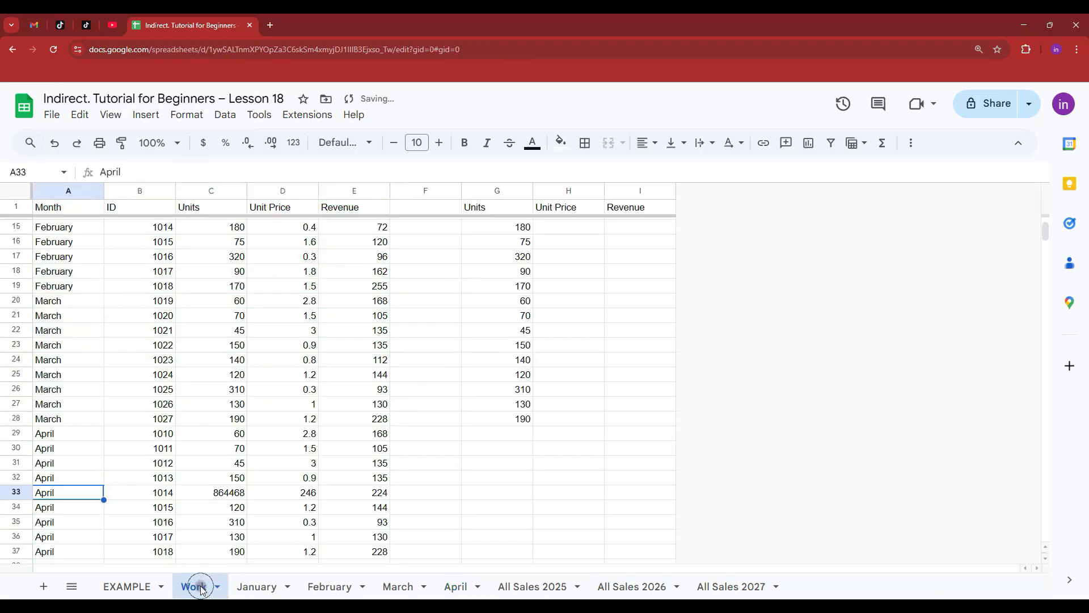
scroll(224, 494, down, 2)
click(219, 399)
click(372, 397)
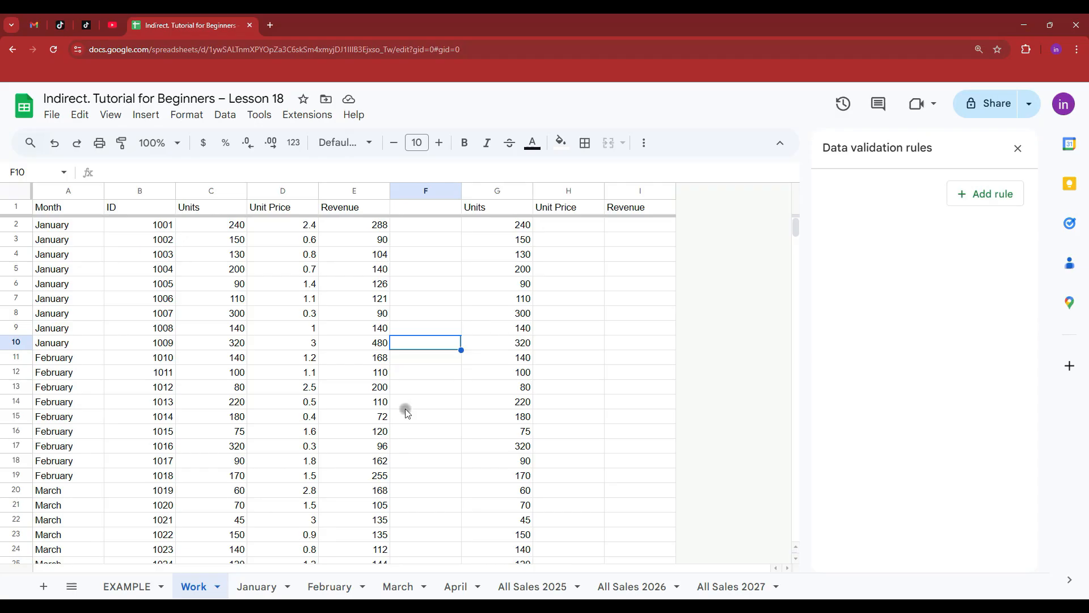
Step: Insert a column directly after Revenue on the Work sheet, head it Years in F1 and enter 2025 in F2
right_click(435, 195)
click(526, 262)
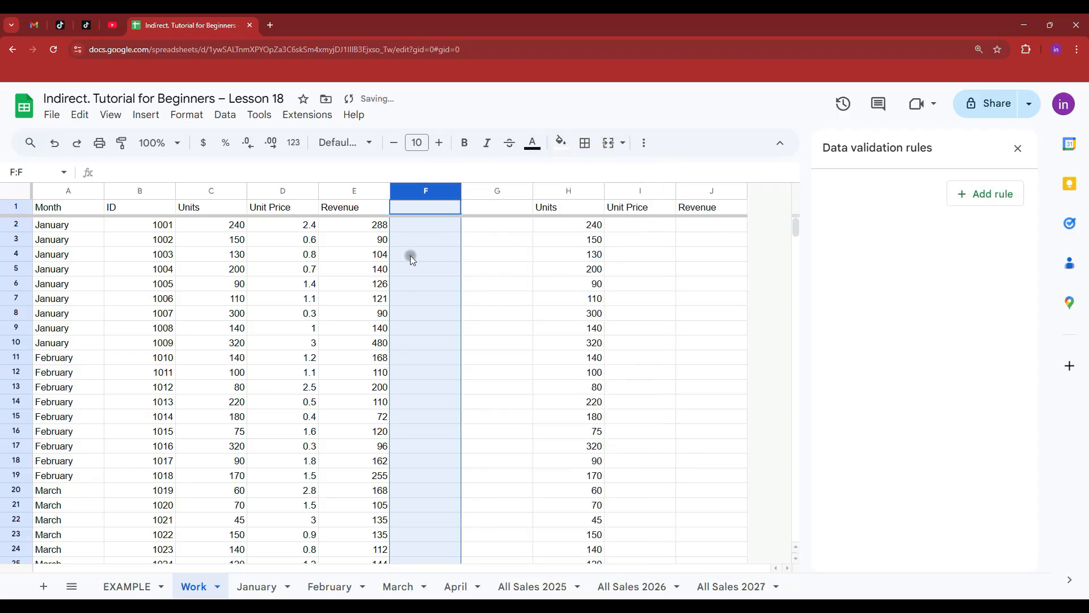
click(422, 209)
text(Years)
key(Return)
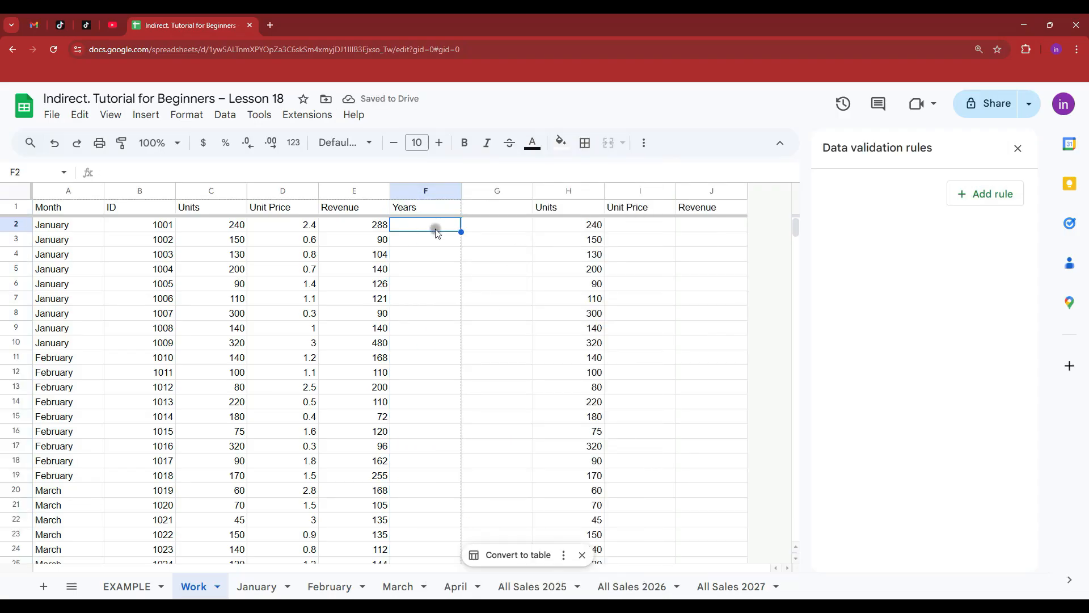
text(2025)
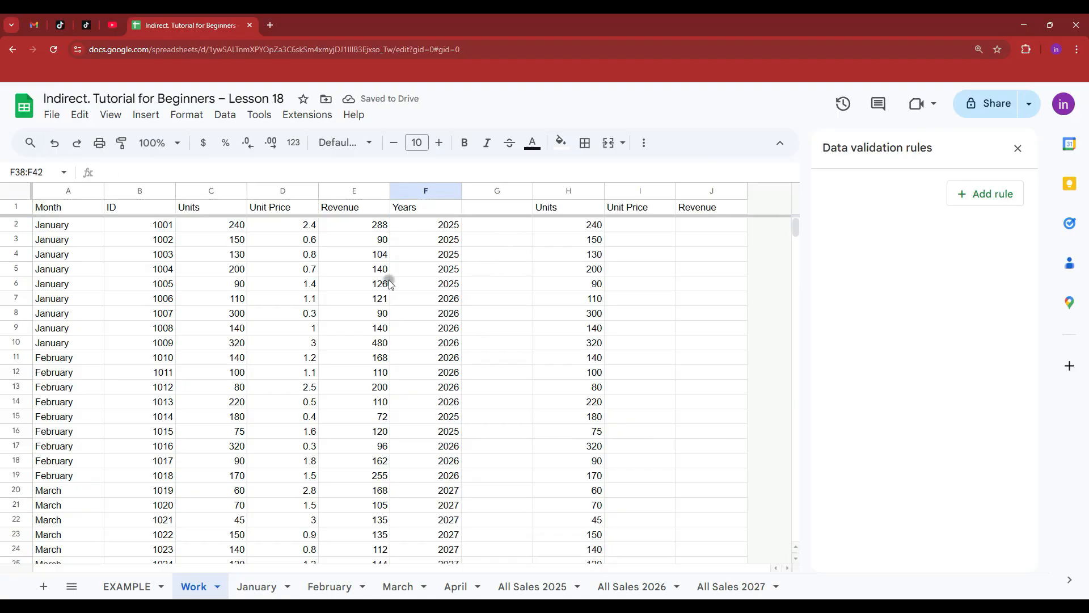
Step: Compare the months in column A of Work with the All Sales 2025, 2026 and 2027 sheets and examine the 2025 IDs
drag(61, 225, 83, 402)
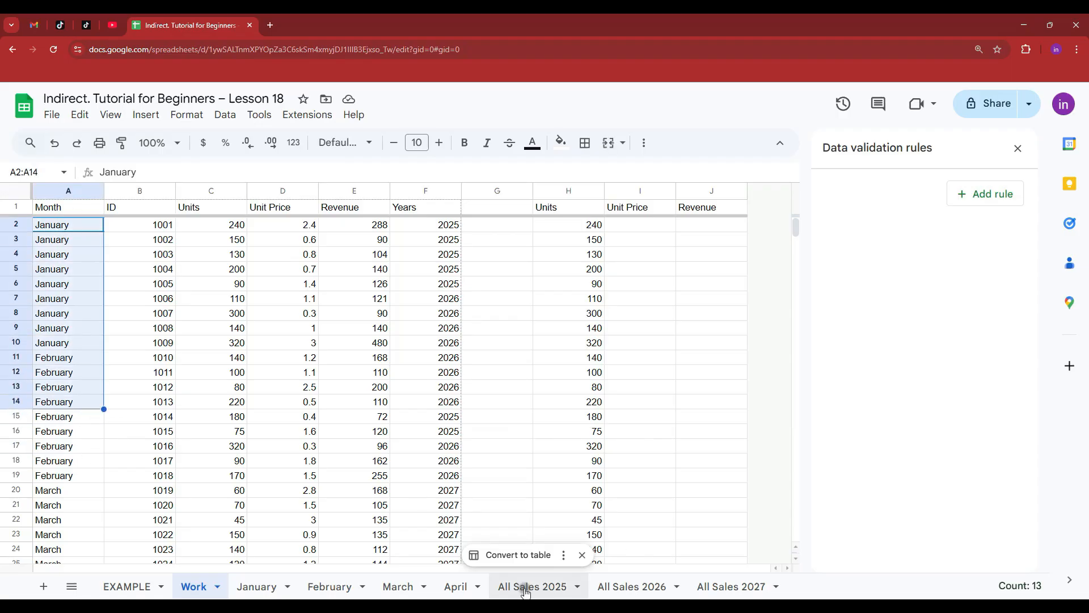
click(563, 589)
click(126, 221)
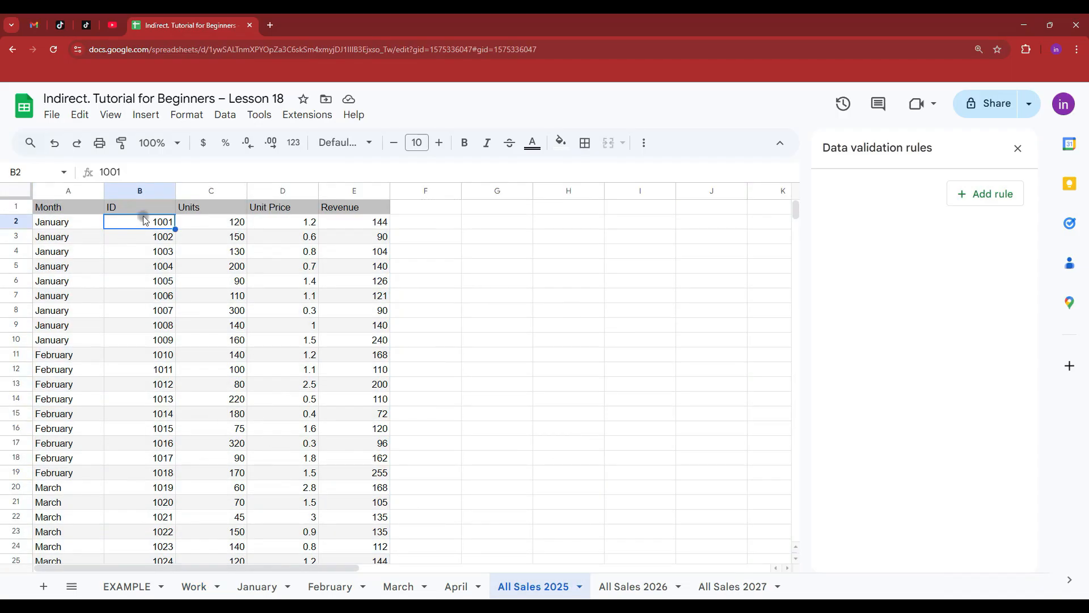
click(641, 586)
click(731, 586)
click(553, 586)
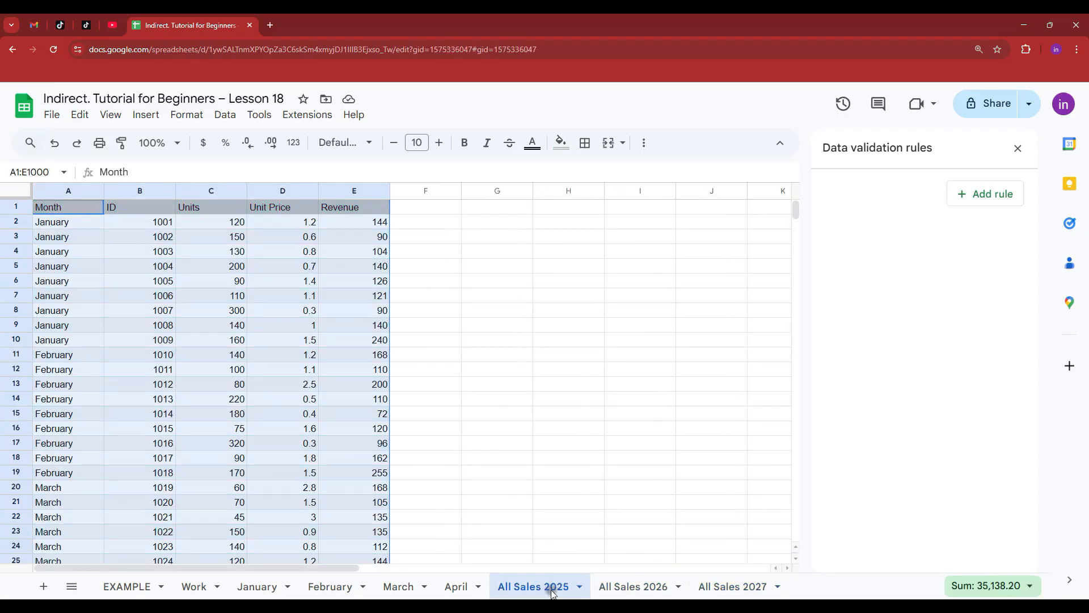
drag(144, 226, 162, 413)
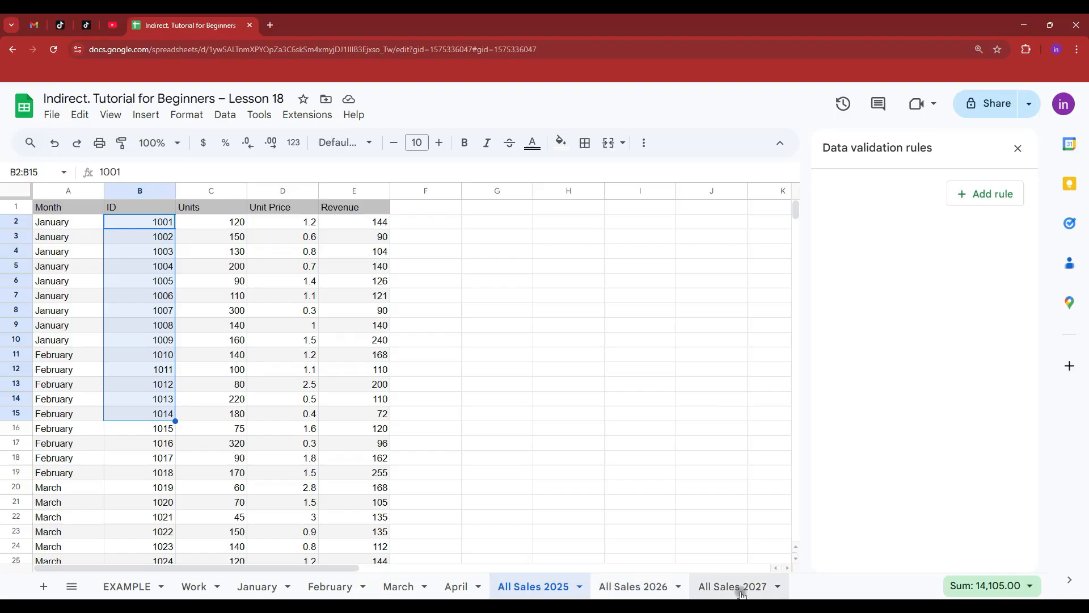
click(195, 586)
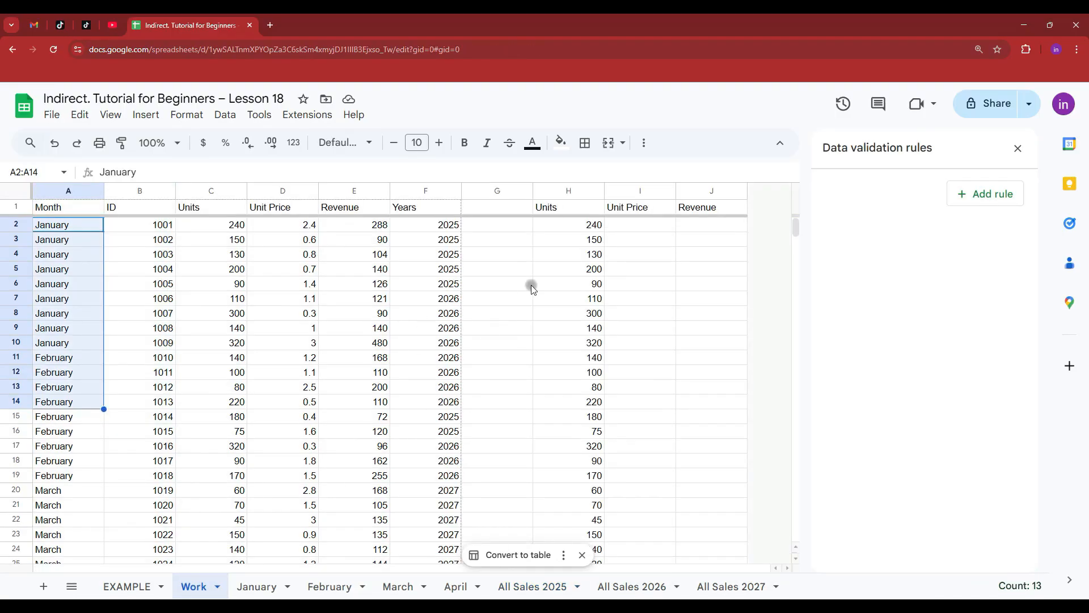
Step: Clear the old Units formulas in H2:H35 of the Work sheet and select H2 for a new formula
click(573, 226)
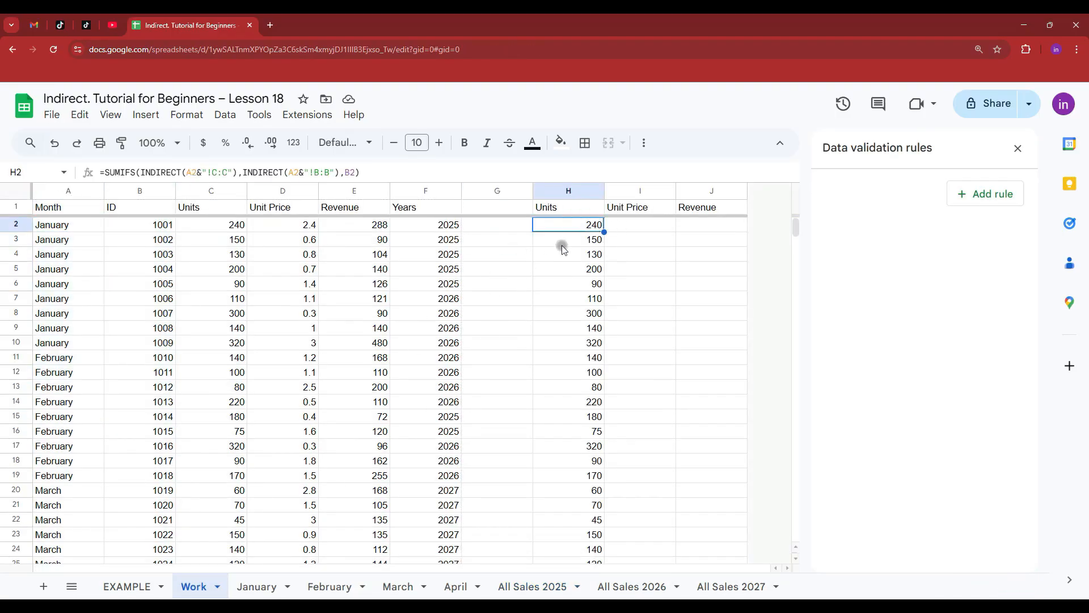
drag(575, 226, 606, 462)
key(Delete)
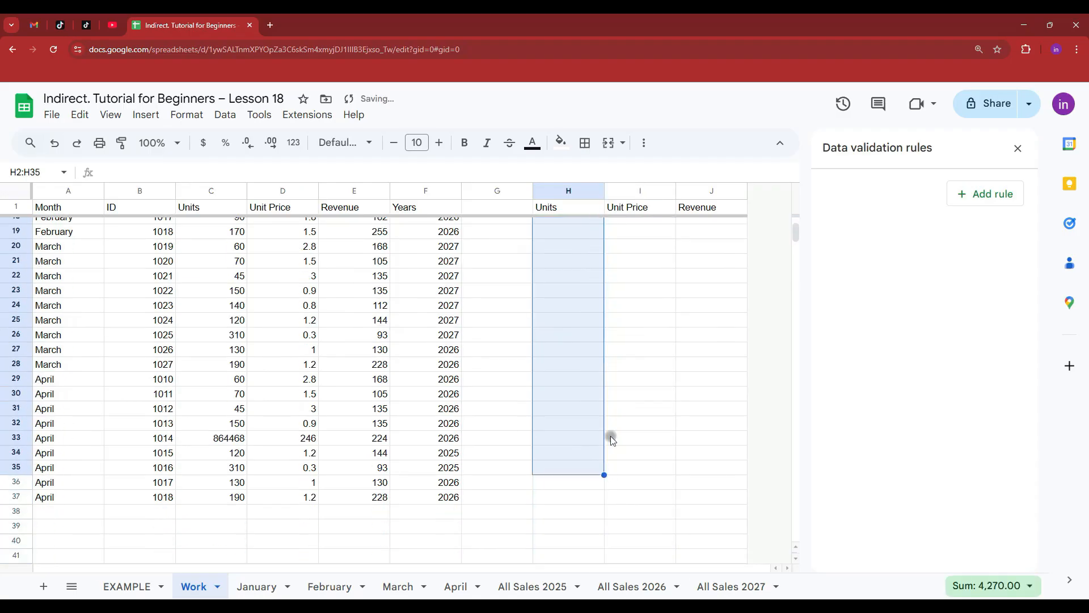
scroll(613, 448, up, 5)
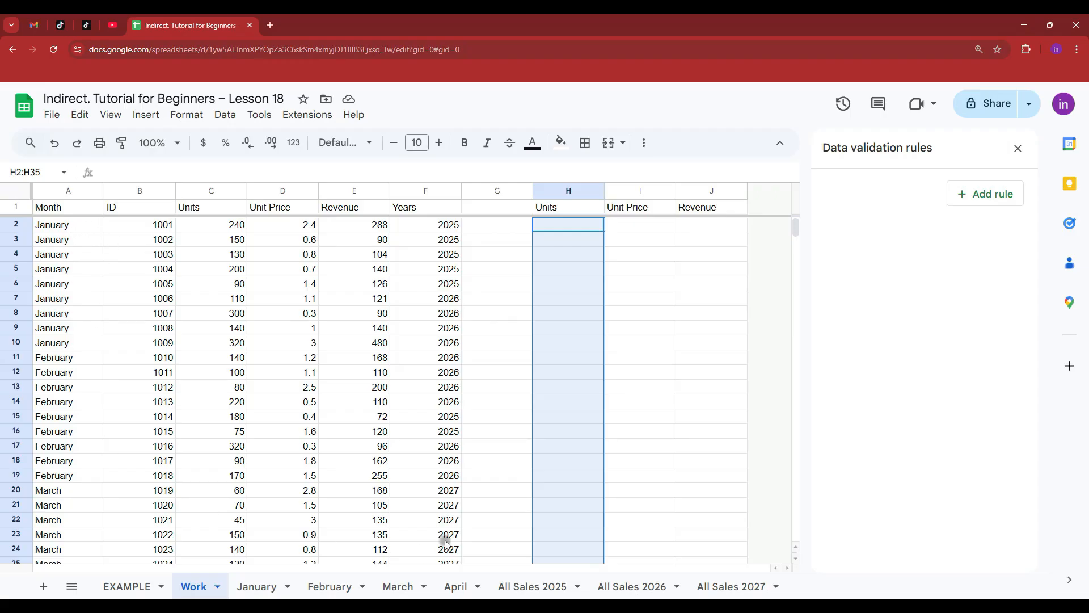
click(442, 226)
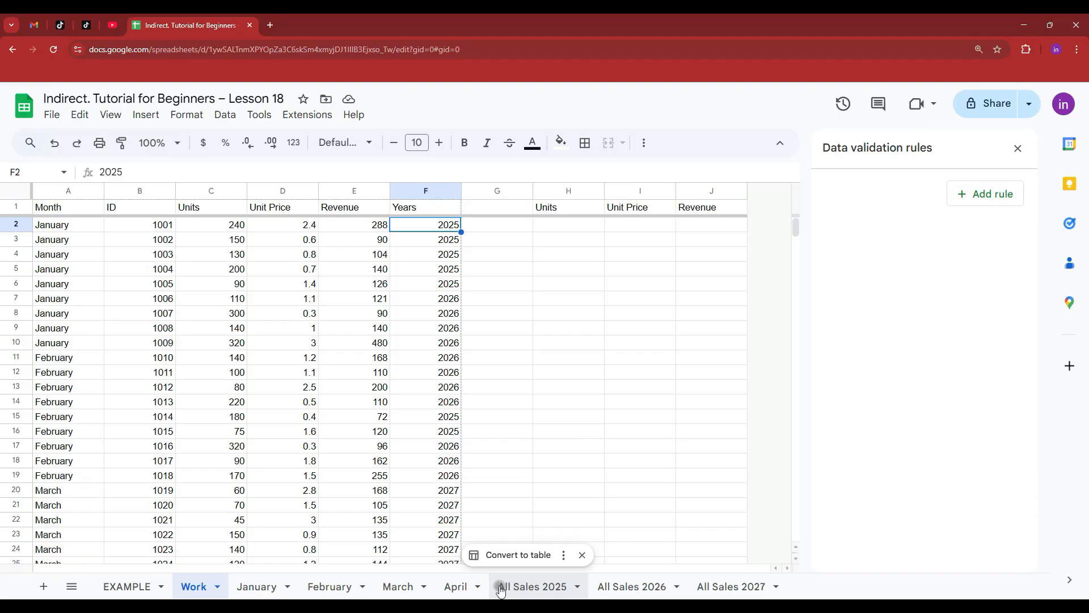
click(560, 224)
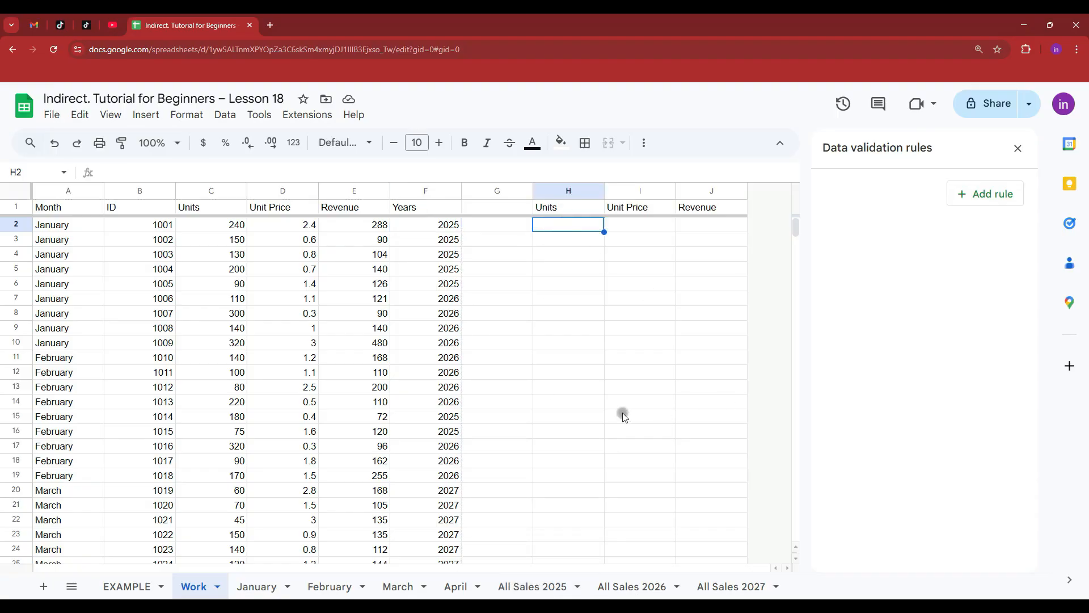
Step: Build the sheet name in H2 with ="All Sales "&F2 and fill it down to H13
text(=)
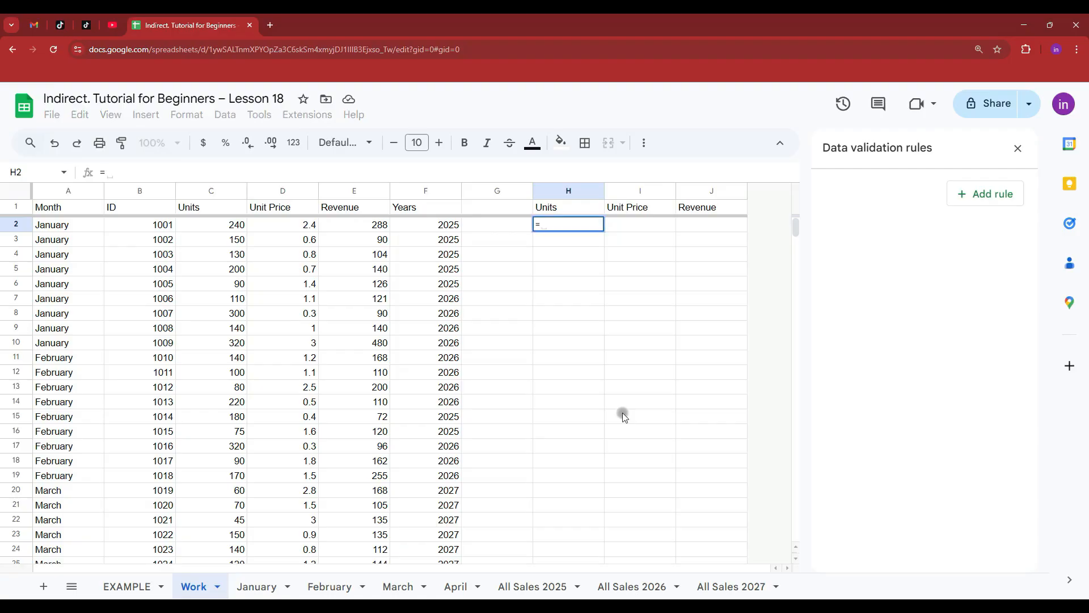
text("")
text(A)
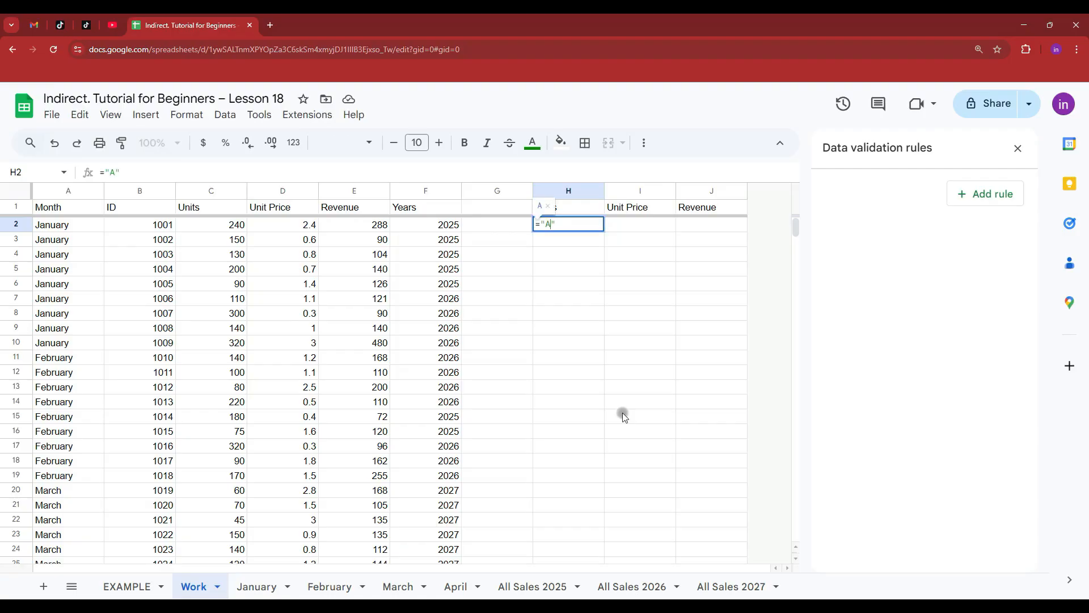
text(ll Sales)
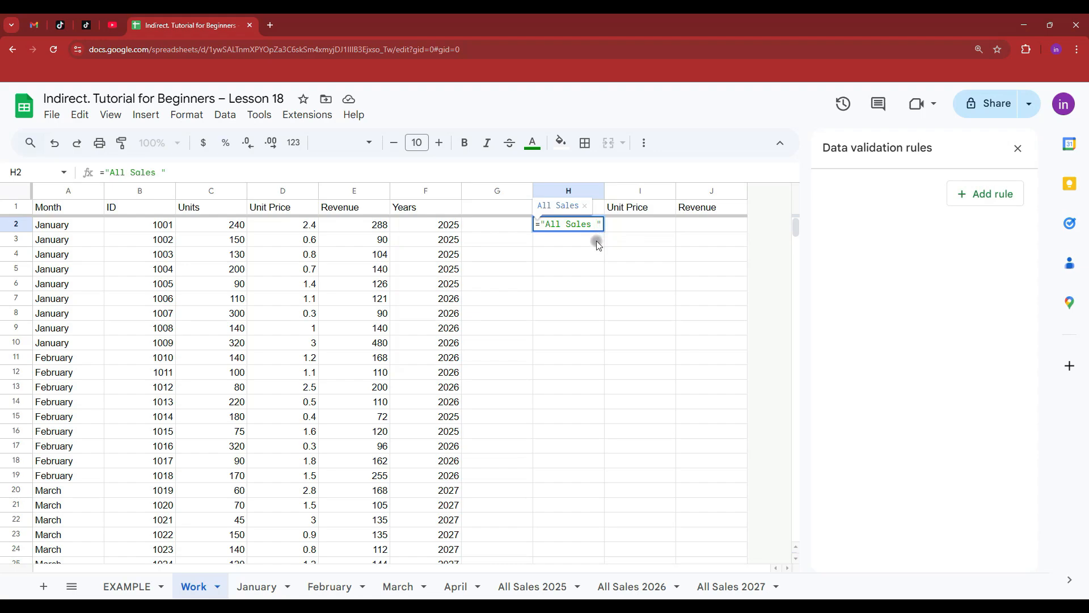
key(Right)
text(&)
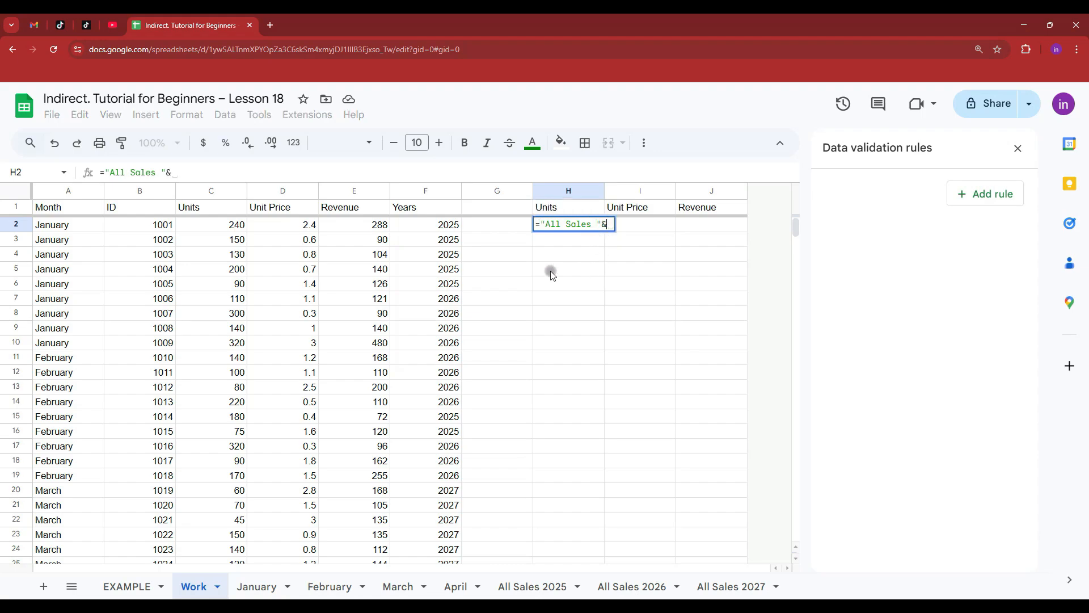
click(445, 225)
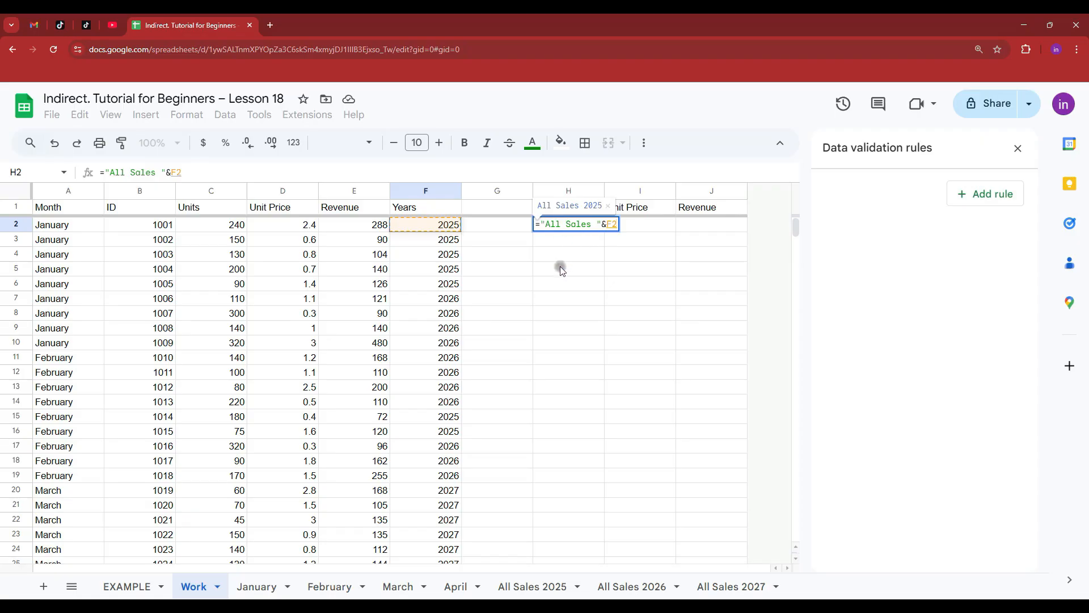
key(Return)
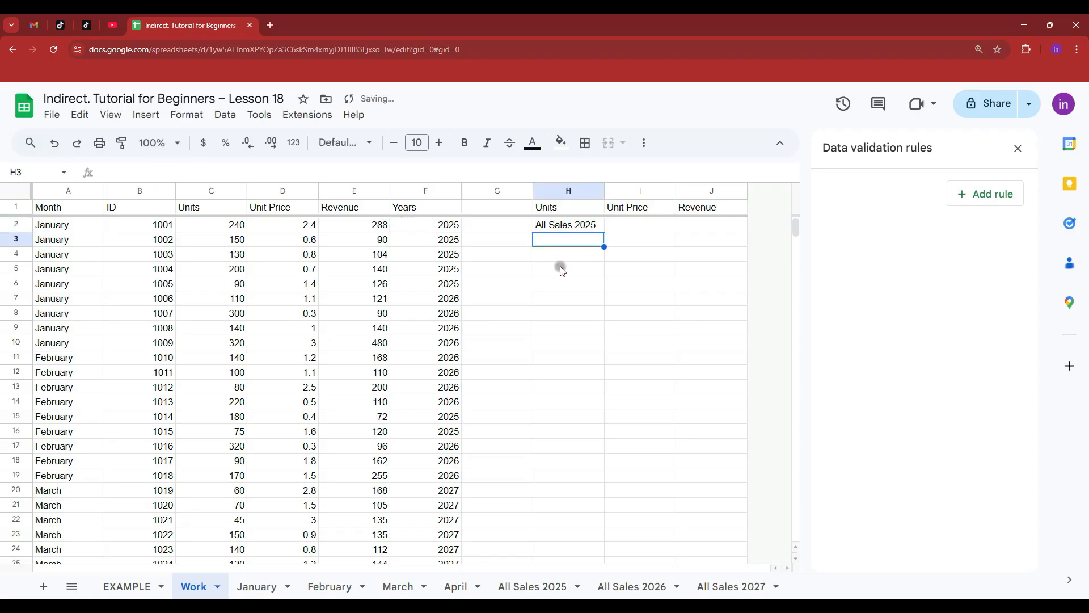
click(599, 226)
drag(604, 232, 597, 392)
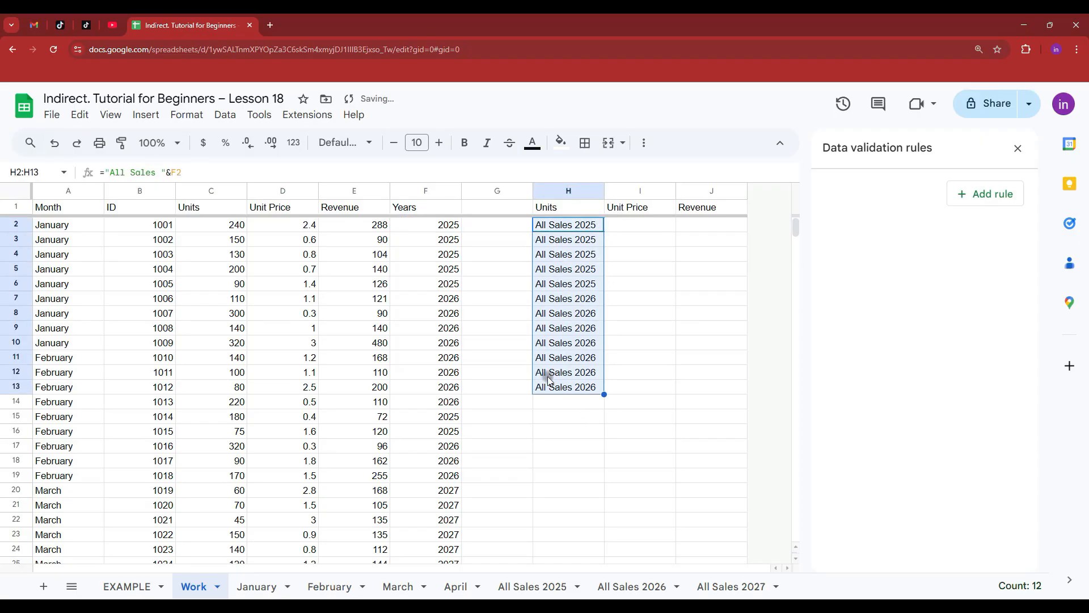
click(549, 591)
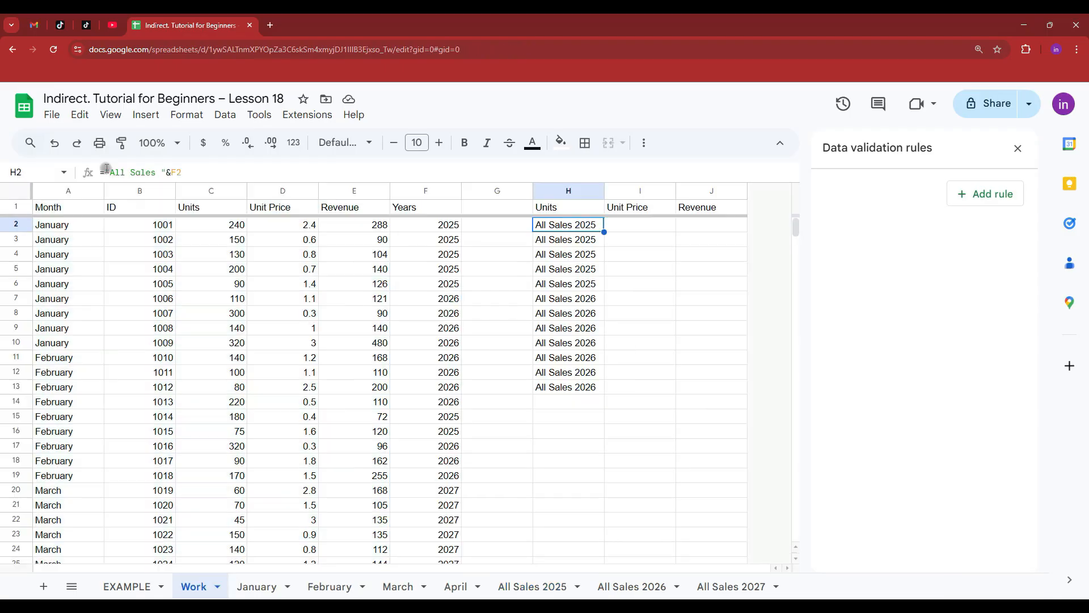
Step: Extend the H2 formula to =SUMIFS(INDIRECT("All Sales "&F2&"C:C") so the INDIRECT reference serves as the sum range
click(103, 172)
text(sun)
key(BackSpace)
text(mifs"All Sales "&F2)
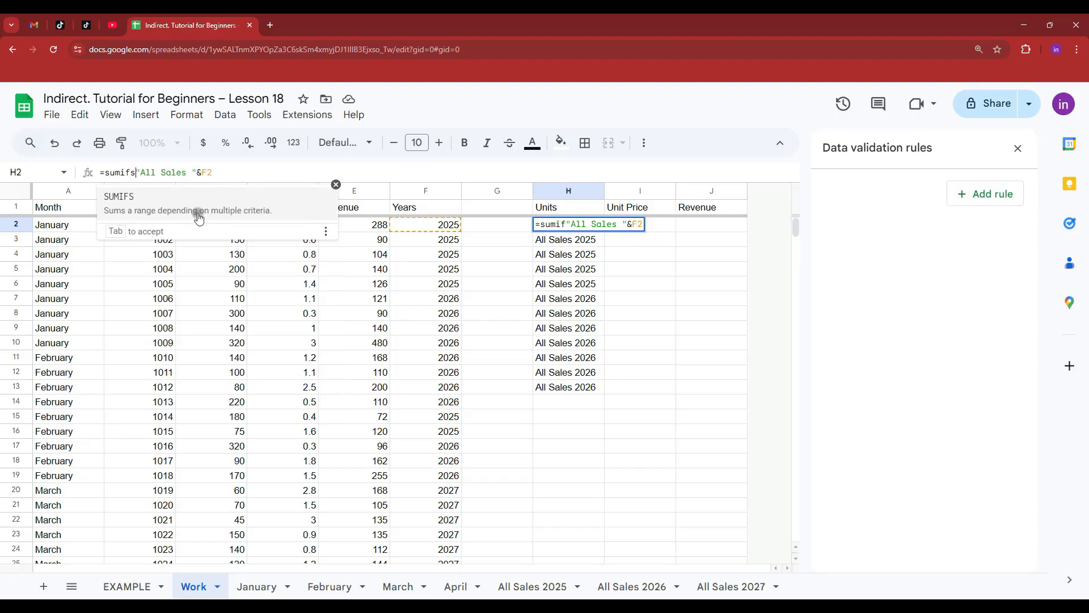
key(Tab)
text(ind)
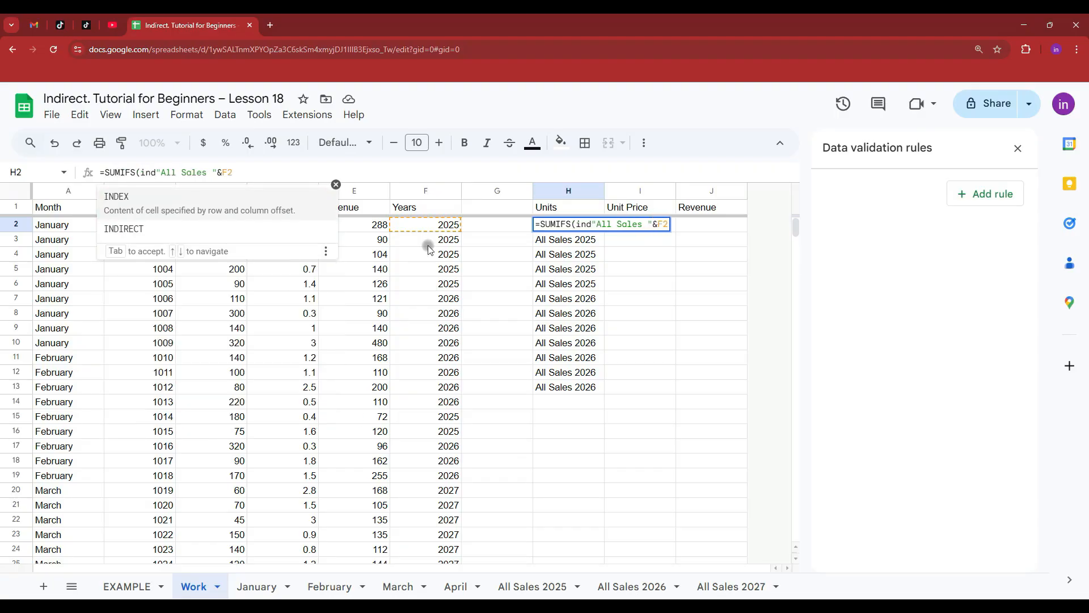
text(ir)
key(Tab)
click(140, 174)
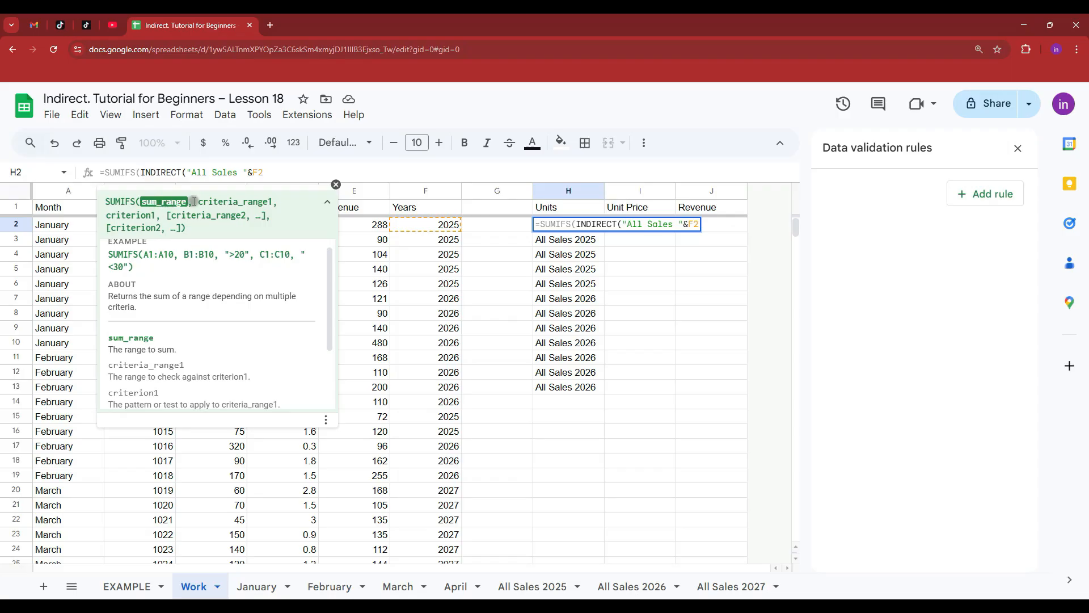
click(272, 174)
text(&"")
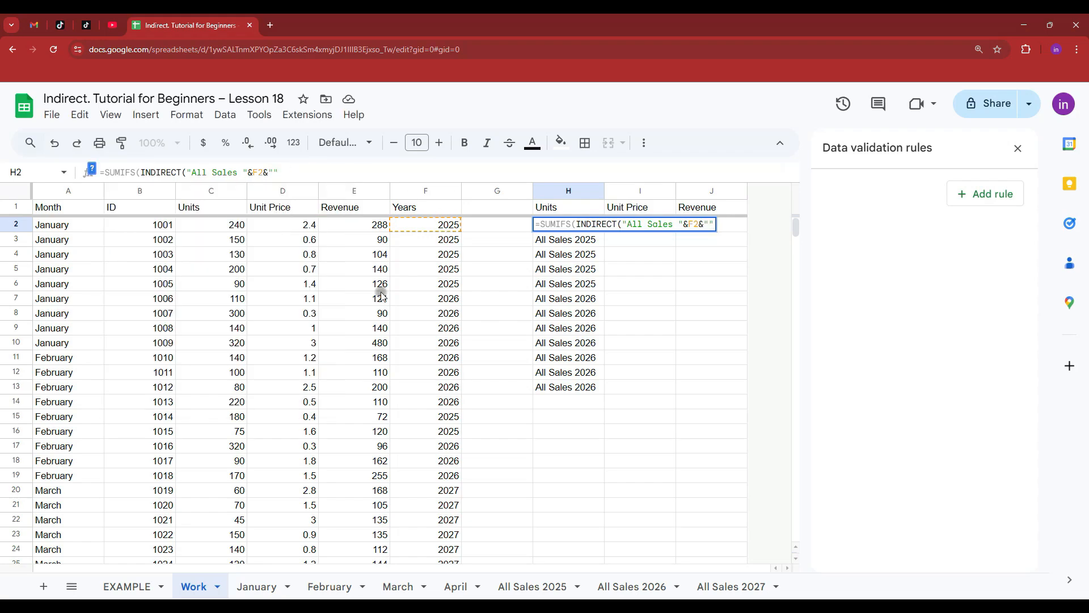
text(C:C)
key(Right)
text())
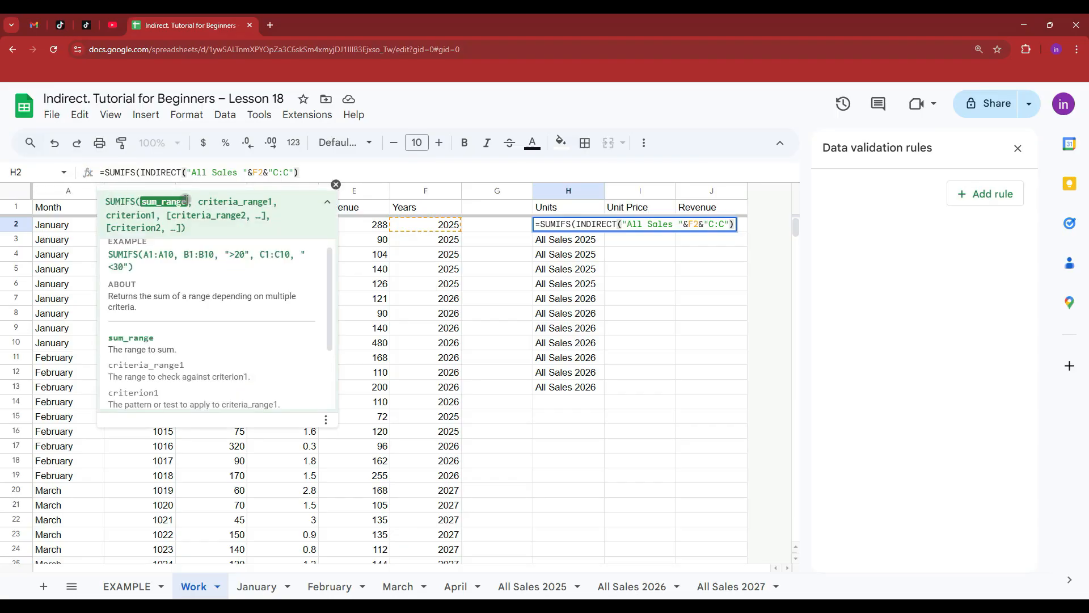
click(336, 184)
Step: Complete H2's SUMIFS with a copy of the INDIRECT reference set to "B:B" as criteria range and B2 as criterion
drag(299, 172, 140, 172)
key(ctrl+c)
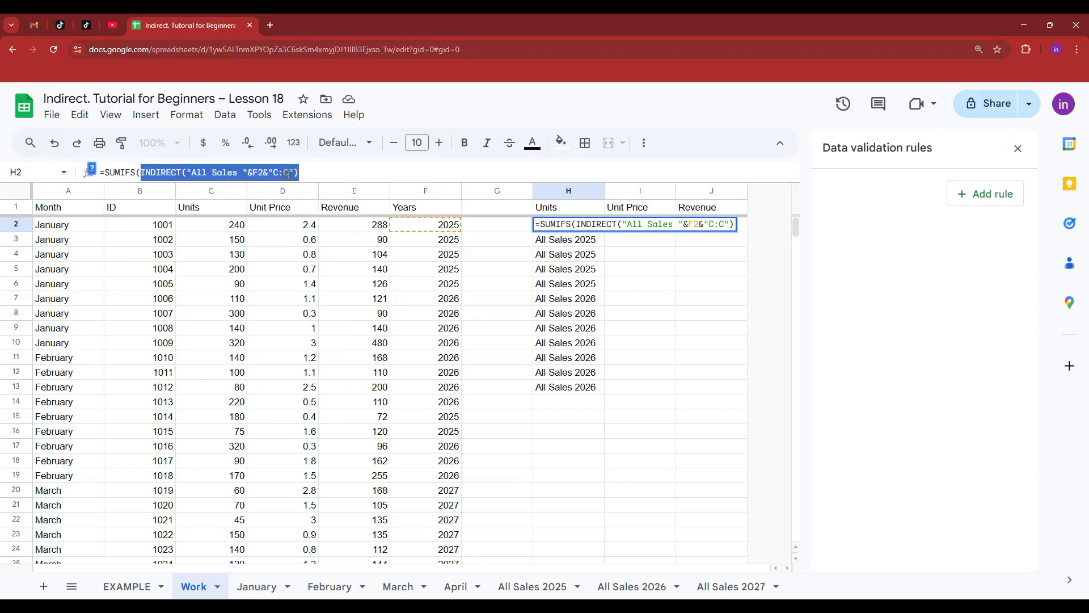
key(Right)
text(,)
key(ctrl+v)
drag(443, 172, 446, 172)
text(B:B)
click(469, 172)
text(,)
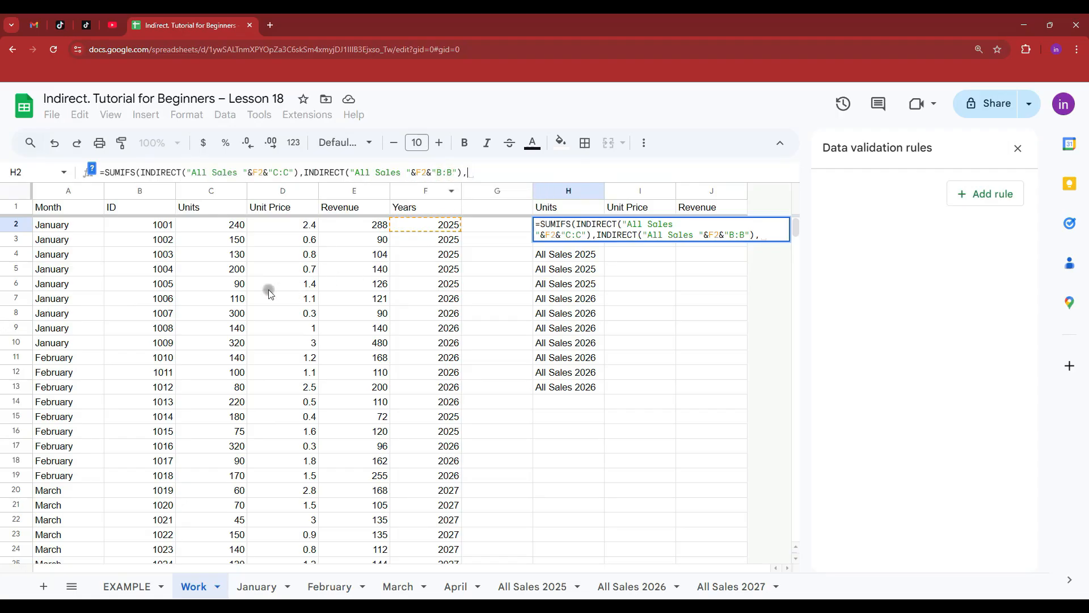
click(158, 226)
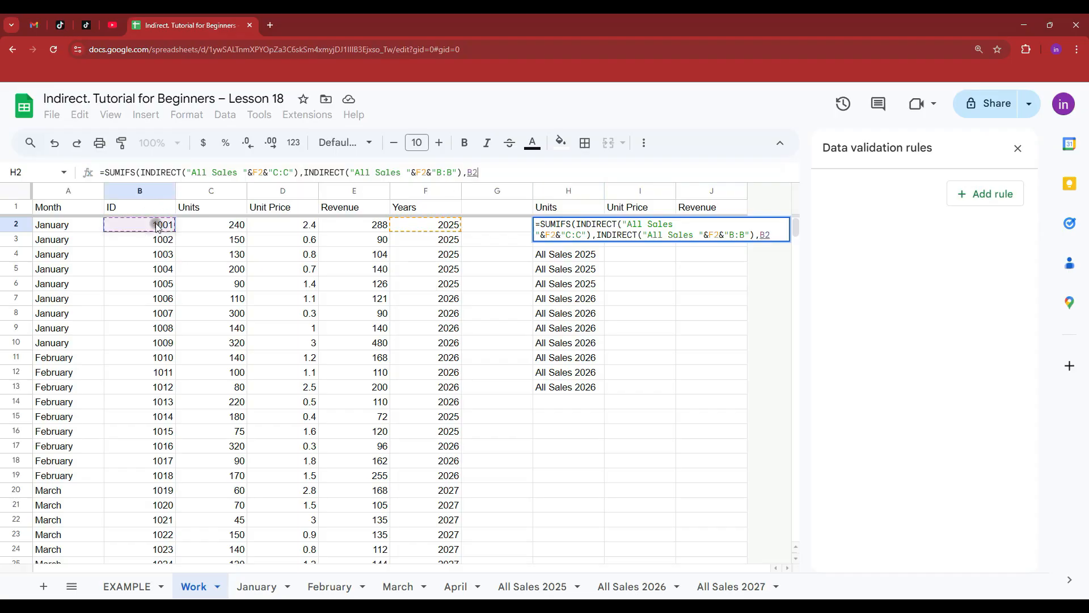
text())
key(Return)
Step: Insert the missing ! before B:B and C:C in H2's formula and fill it down to H14
click(581, 226)
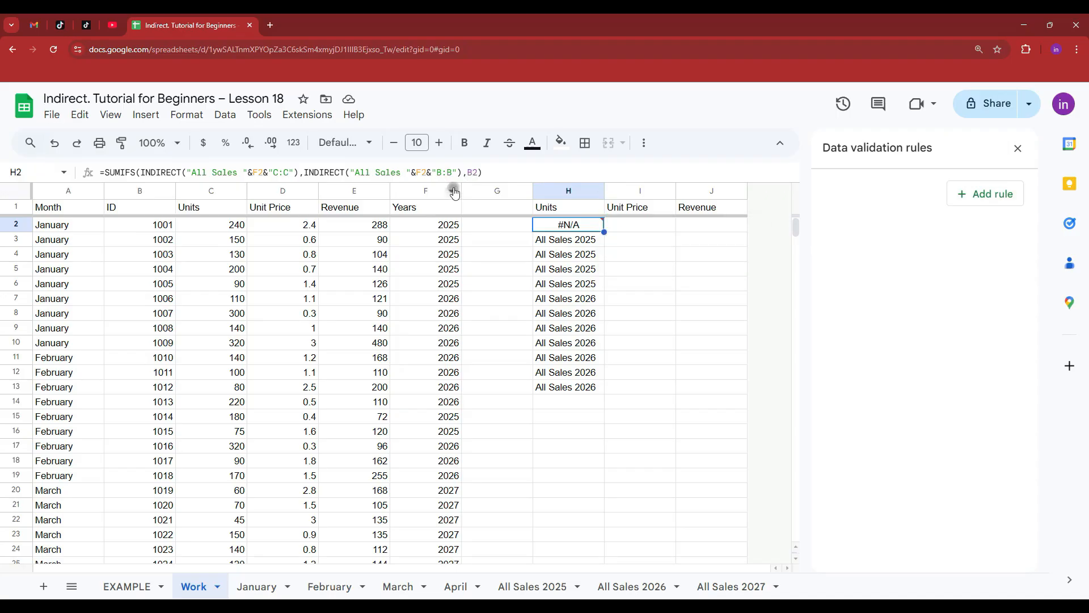
click(438, 170)
text(!)
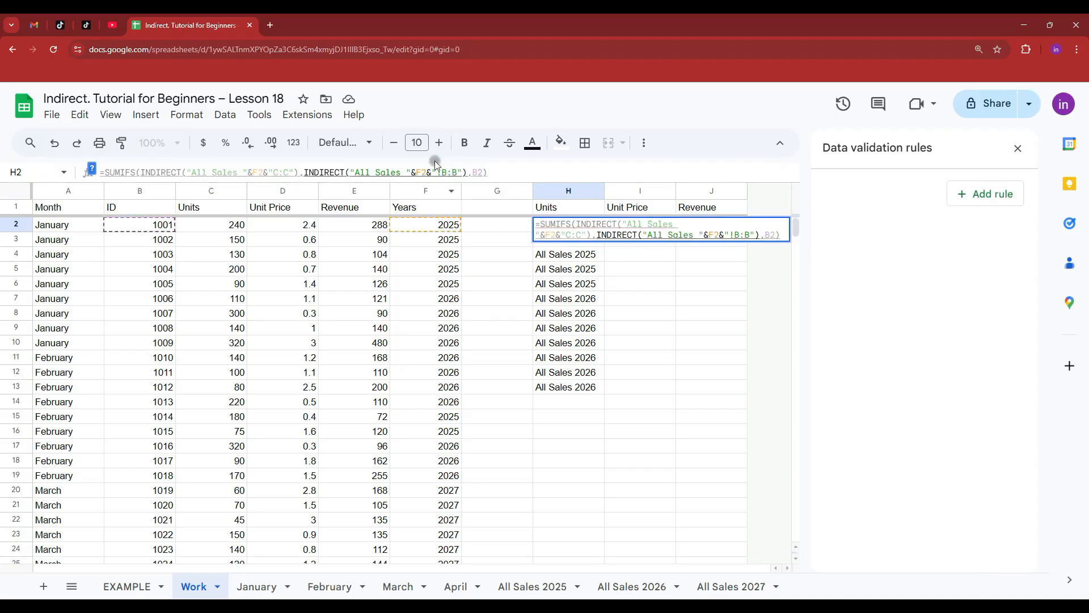
click(274, 171)
text(!)
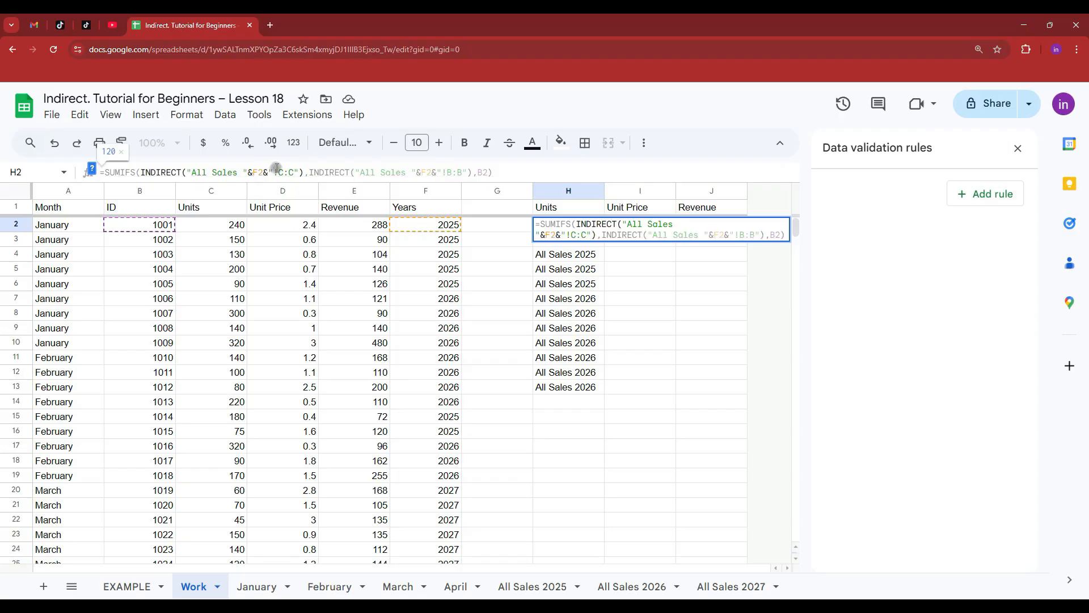
key(Return)
click(584, 232)
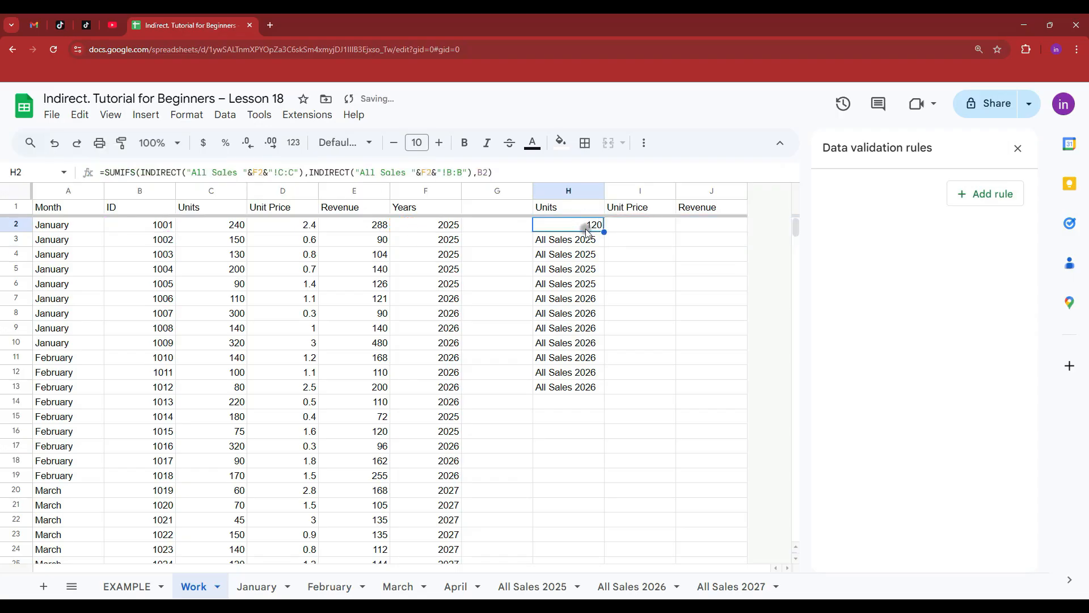
drag(605, 229, 599, 403)
click(597, 227)
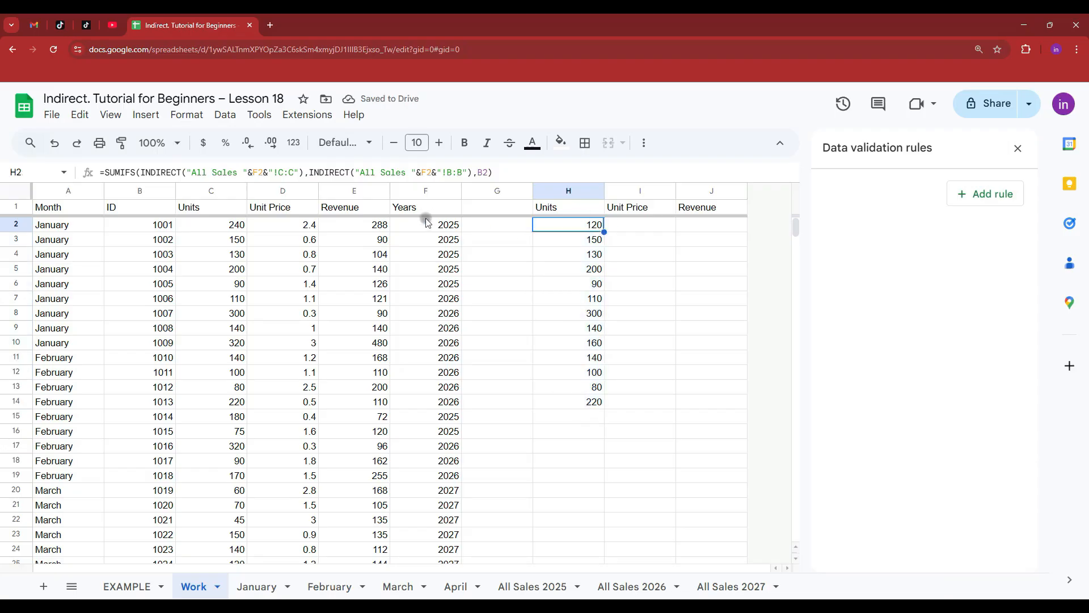
Step: Change the year in F2 to 2026 by copying it from F8
click(445, 230)
click(446, 314)
key(ctrl+c)
click(446, 225)
key(ctrl+v)
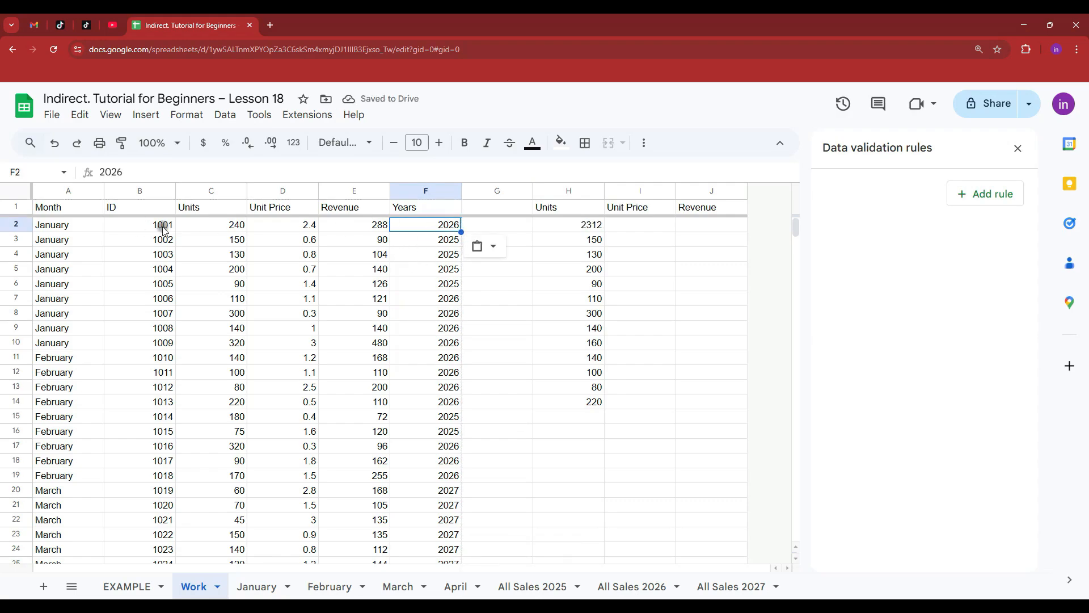
Step: Compare ID 1001's units in row 2 of All Sales 2026 and All Sales 2025 with H2 on the Work sheet
click(635, 586)
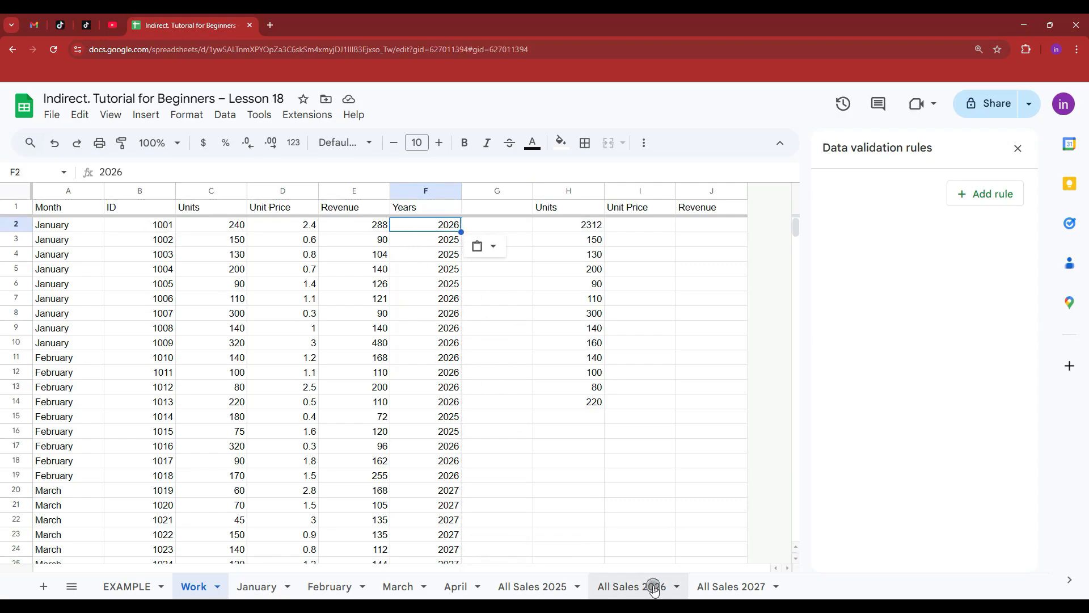
click(230, 223)
click(61, 223)
drag(234, 223, 65, 223)
click(524, 585)
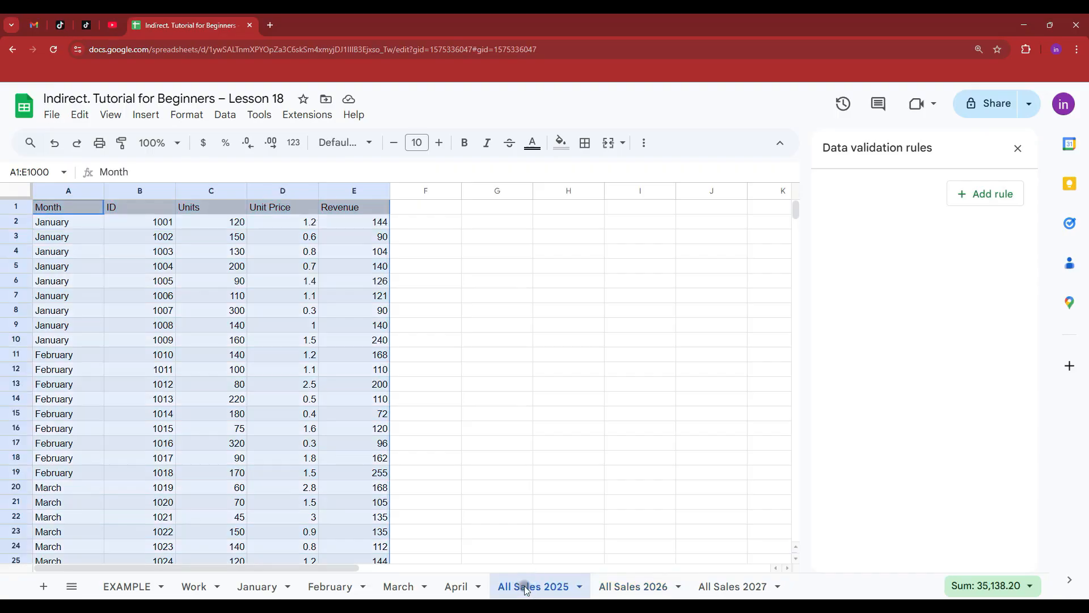
click(194, 586)
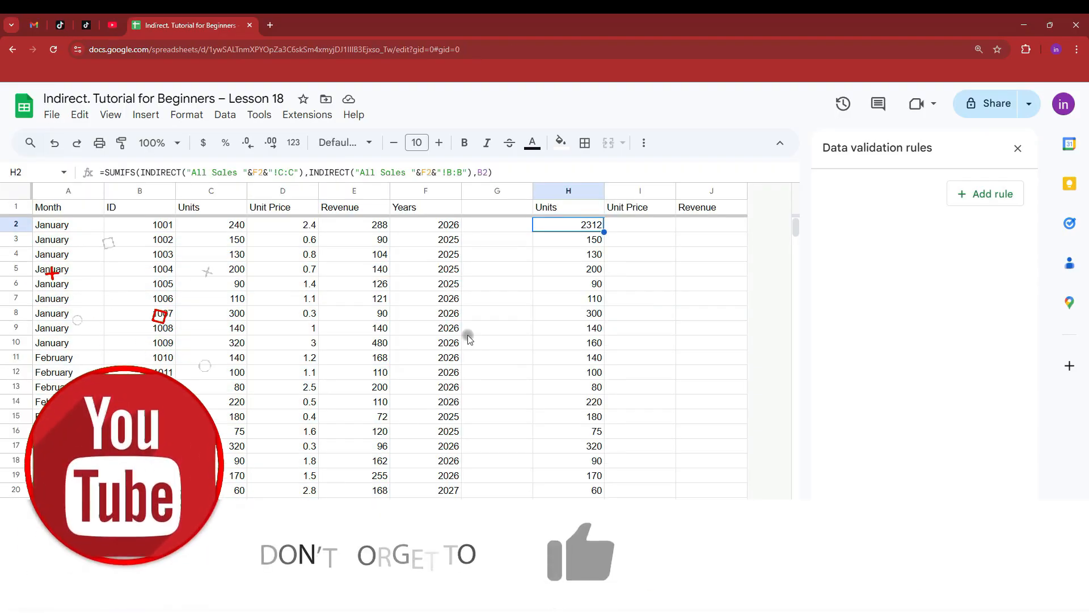